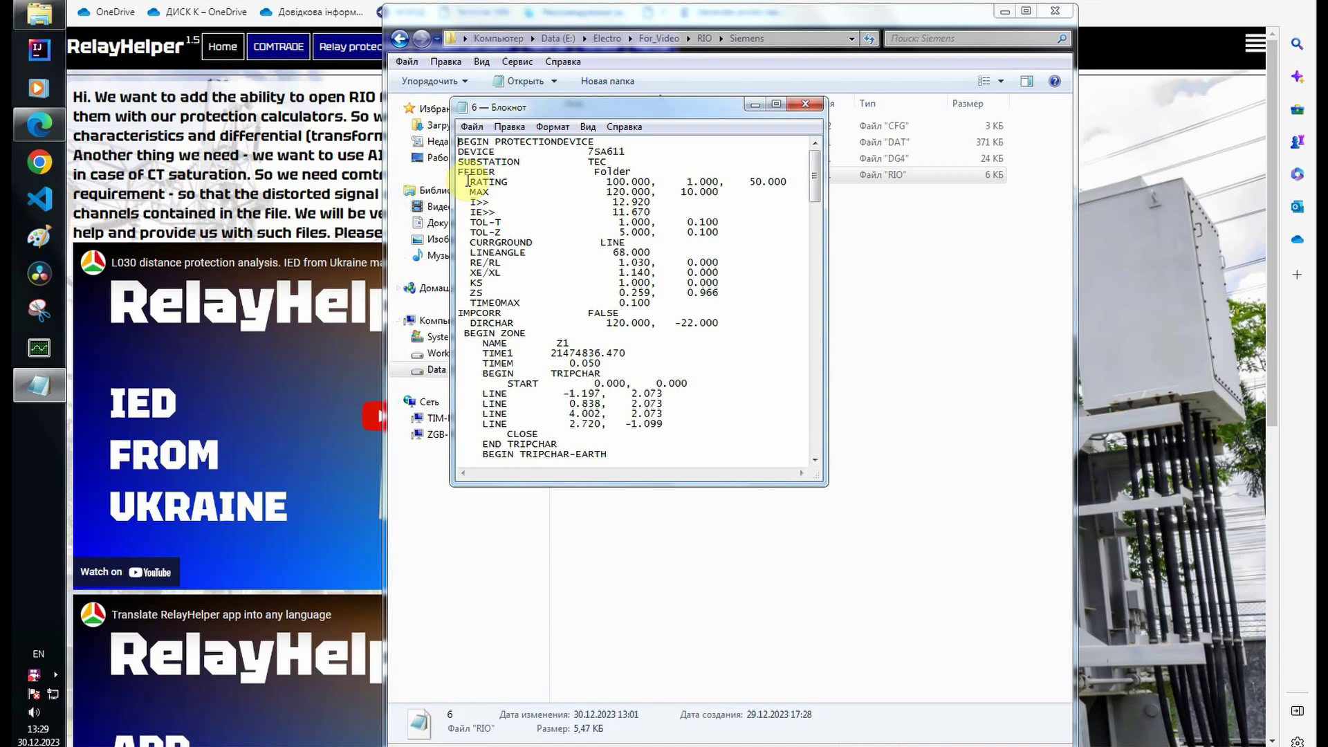
Examine the rating, RE/RL and XE/XL factors, and Z1 and Z2 zone blocks in the Siemens RIO file, and close it
{"action": "left_click_drag", "start_coordinate": [470, 182], "coordinate": [752, 181]}
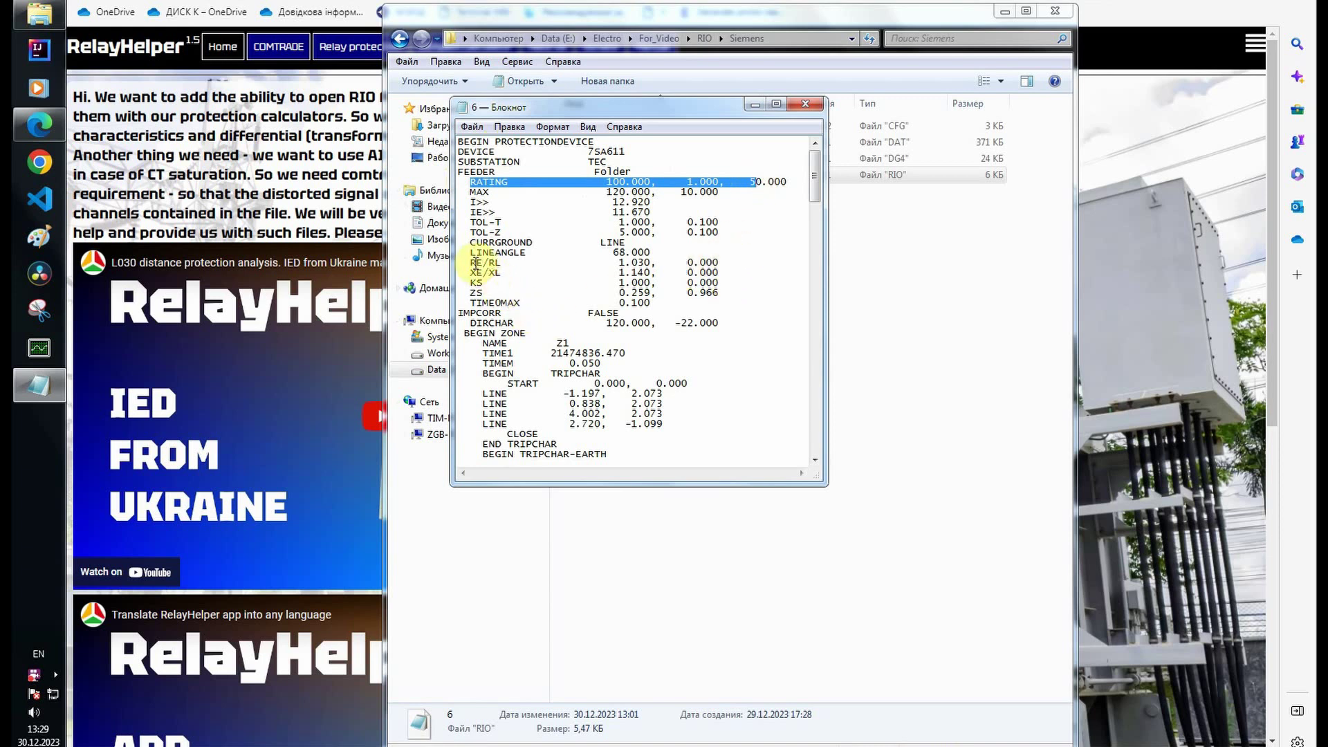
{"action": "left_click_drag", "start_coordinate": [471, 266], "coordinate": [508, 274]}
{"action": "scroll", "coordinate": [626, 253], "scroll_direction": "down", "scroll_amount": 3}
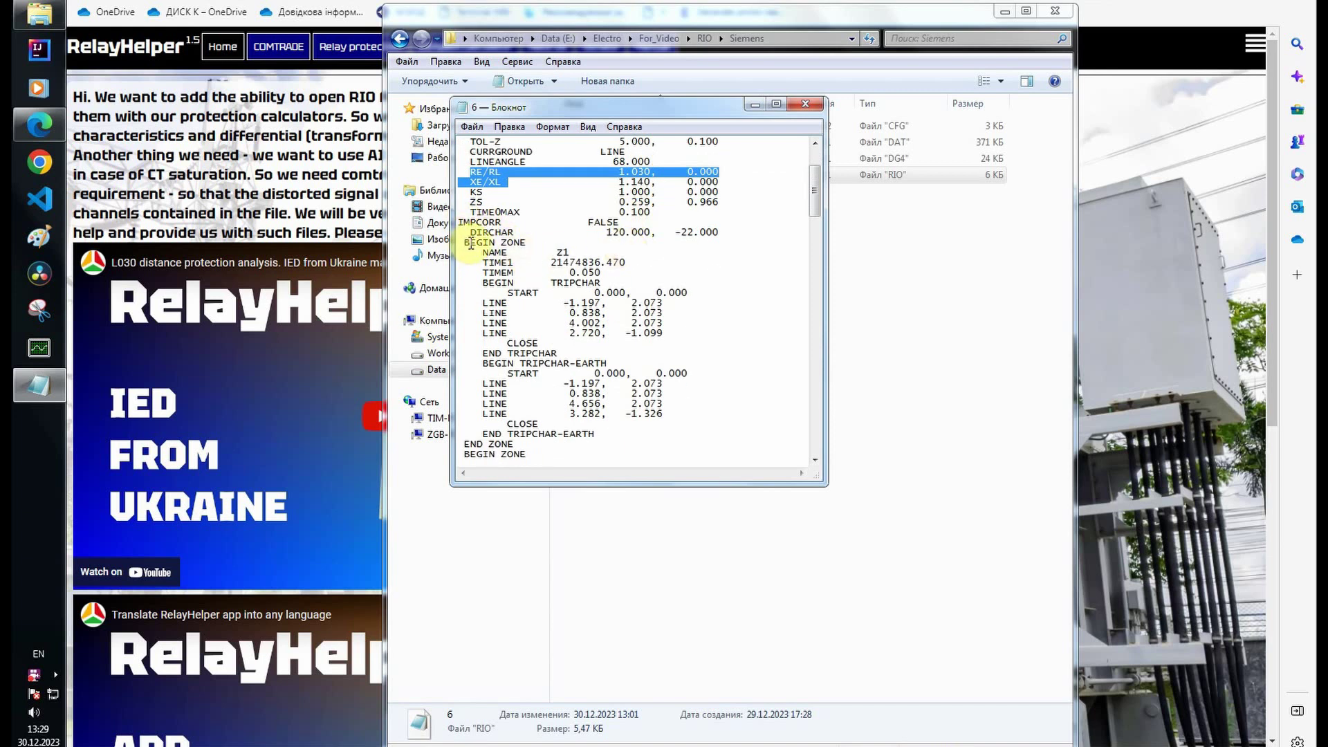
{"action": "left_click_drag", "start_coordinate": [461, 242], "coordinate": [577, 251]}
{"action": "scroll", "coordinate": [664, 256], "scroll_direction": "down", "scroll_amount": 2}
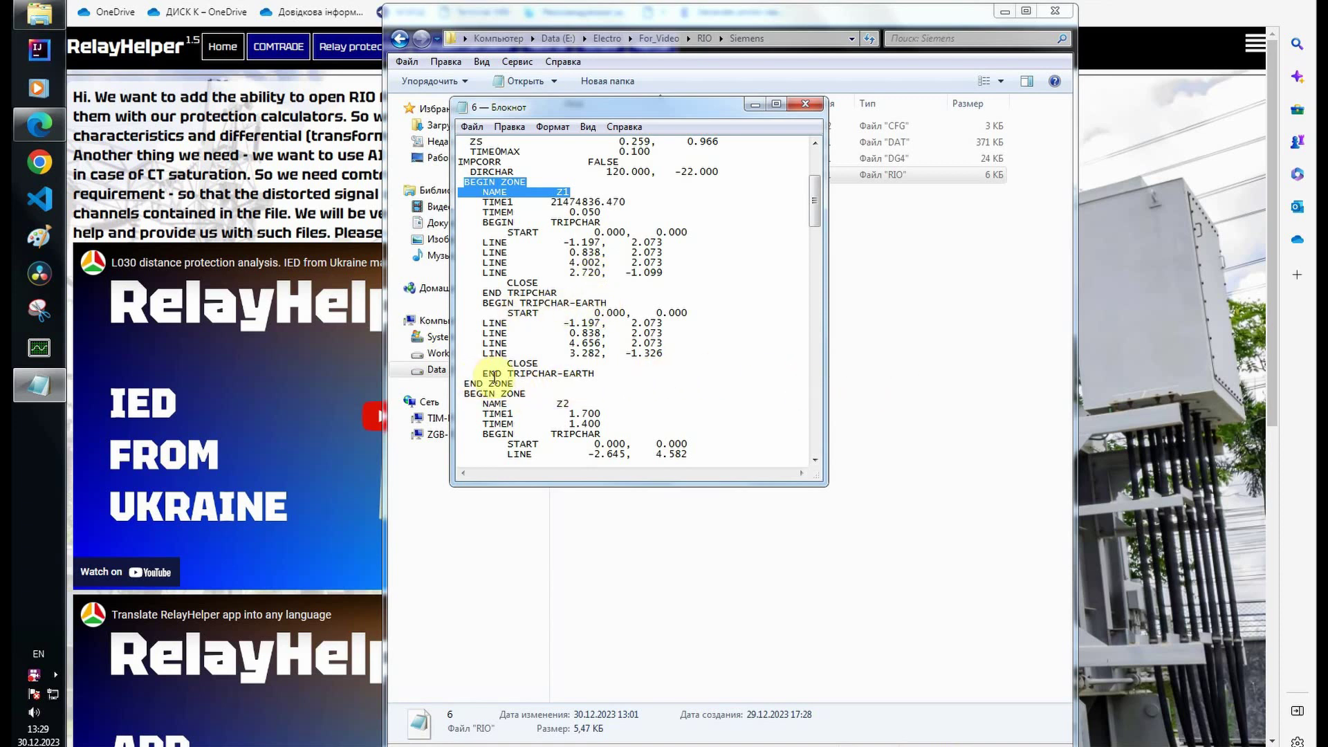
{"action": "scroll", "coordinate": [581, 344], "scroll_direction": "down", "scroll_amount": 4}
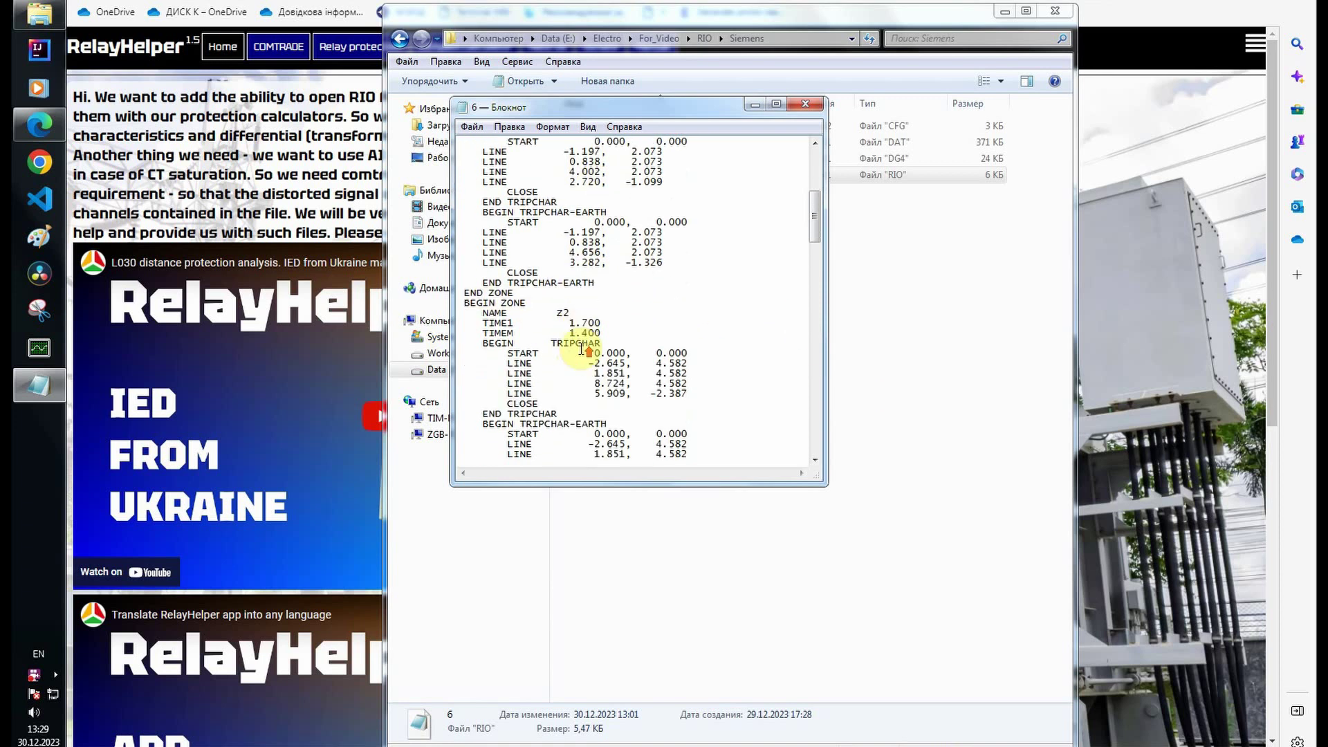
{"action": "scroll", "coordinate": [581, 344], "scroll_direction": "down", "scroll_amount": 4}
{"action": "scroll", "coordinate": [646, 258], "scroll_direction": "up", "scroll_amount": 13}
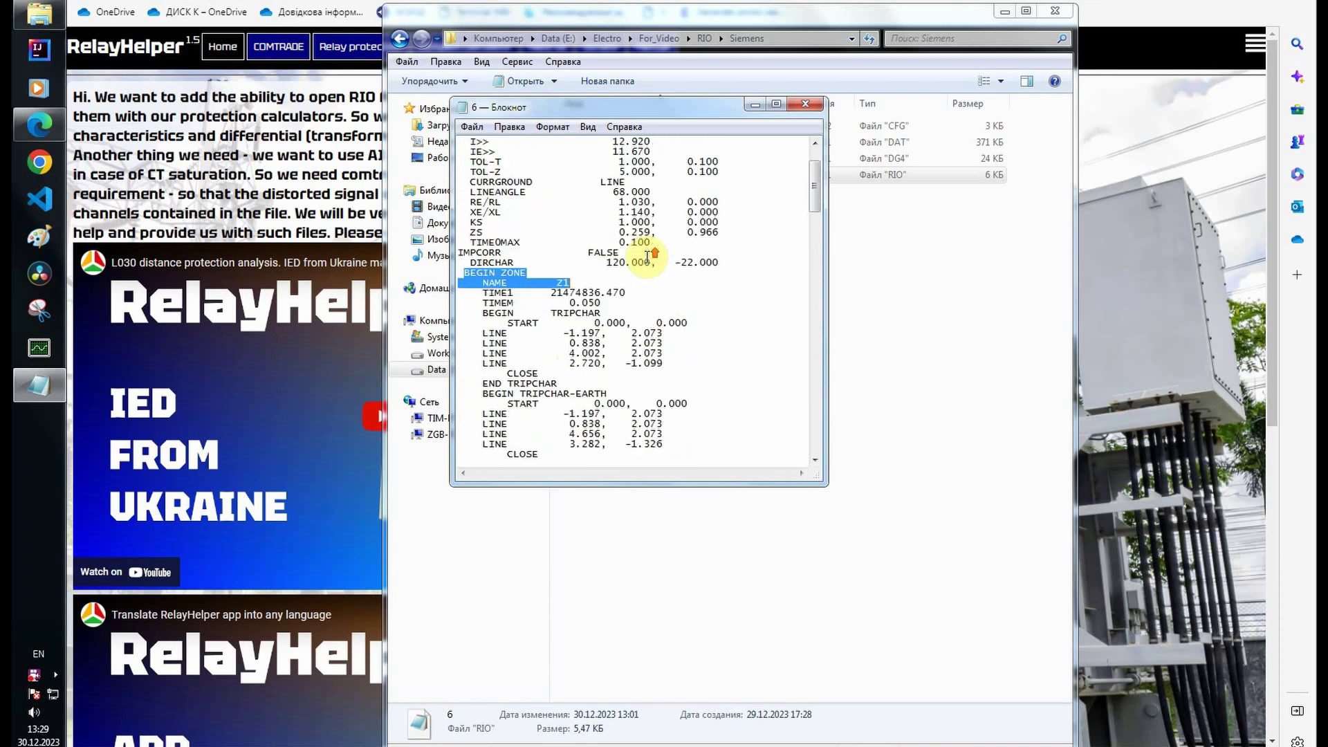
{"action": "left_click", "coordinate": [806, 105]}
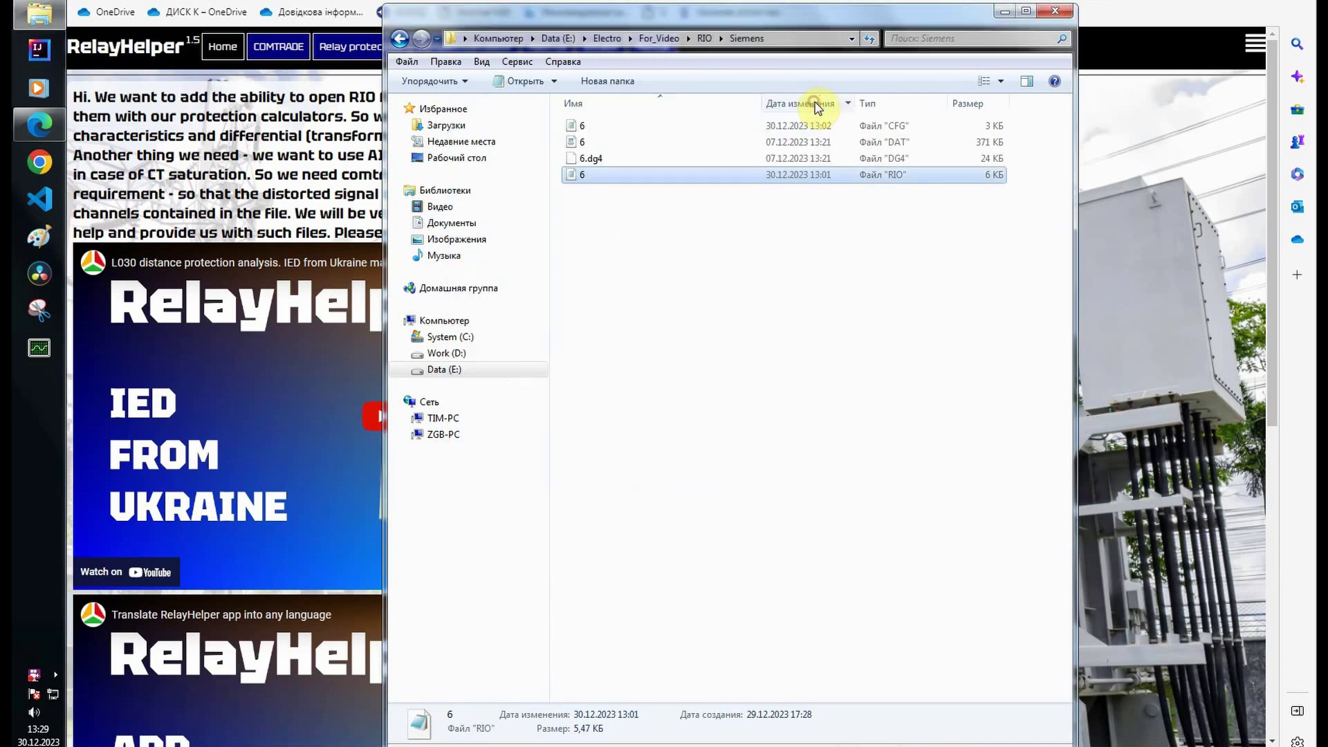
Open the ABB LZ91 LZ92 RIO file from the Omicron folder
{"action": "left_click", "coordinate": [398, 39]}
{"action": "double_click", "coordinate": [597, 126]}
{"action": "double_click", "coordinate": [612, 126]}
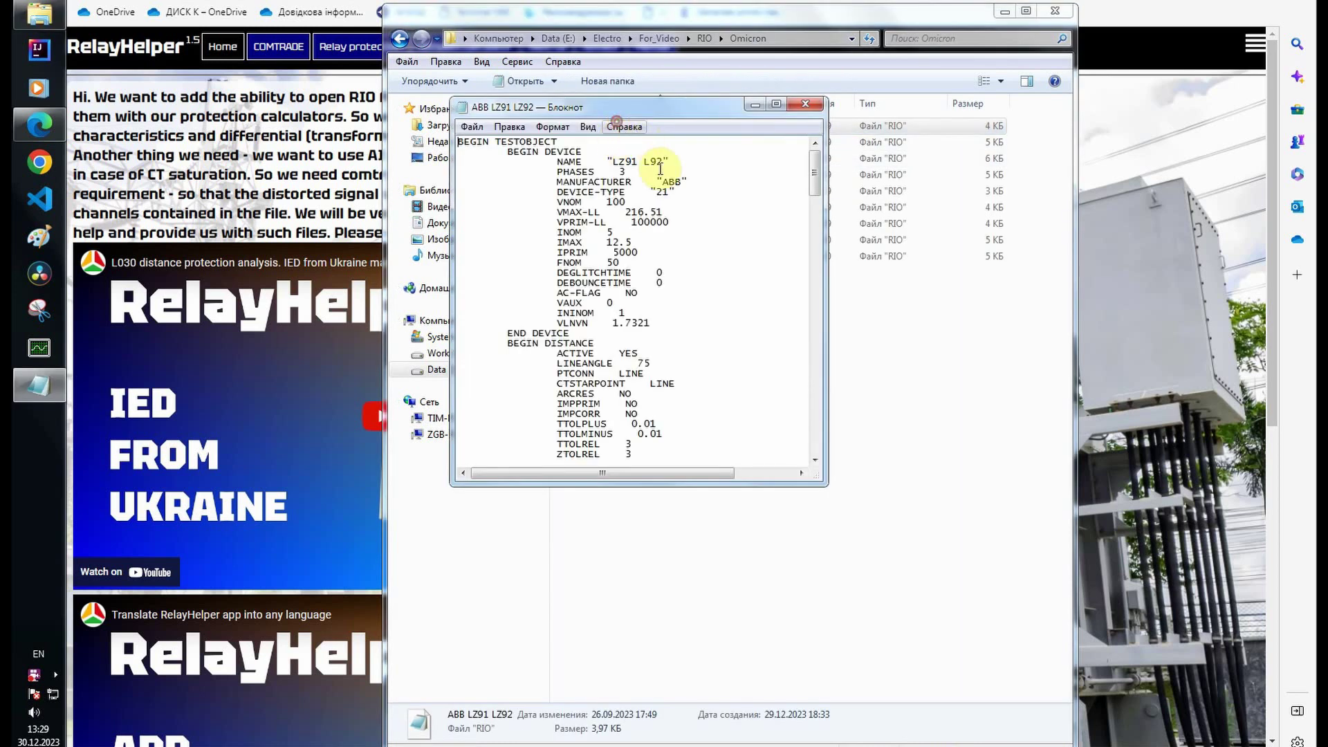
Examine the TESTOBJECT header, nominal and primary voltage and current values, and the KL factor in the ABB LZ91 LZ92 file
{"action": "left_click_drag", "start_coordinate": [567, 140], "coordinate": [404, 142]}
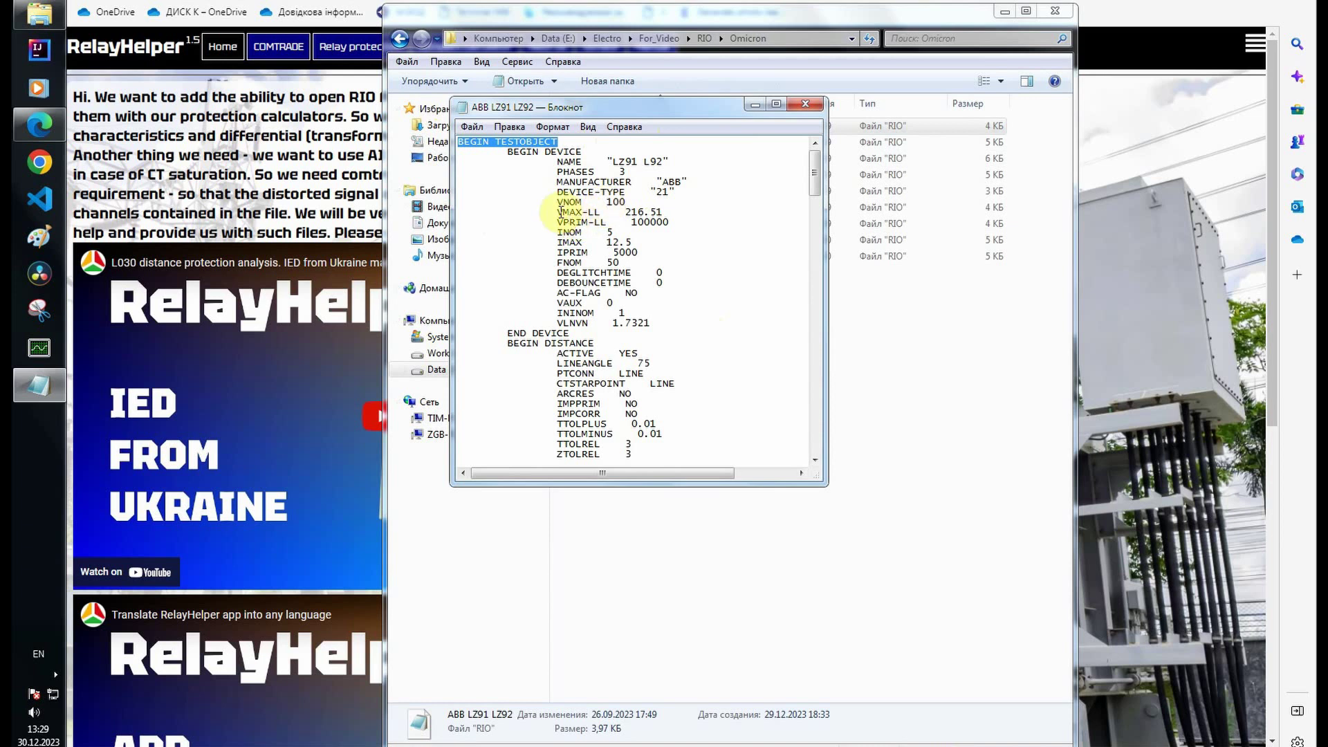
{"action": "left_click_drag", "start_coordinate": [557, 201], "coordinate": [676, 219]}
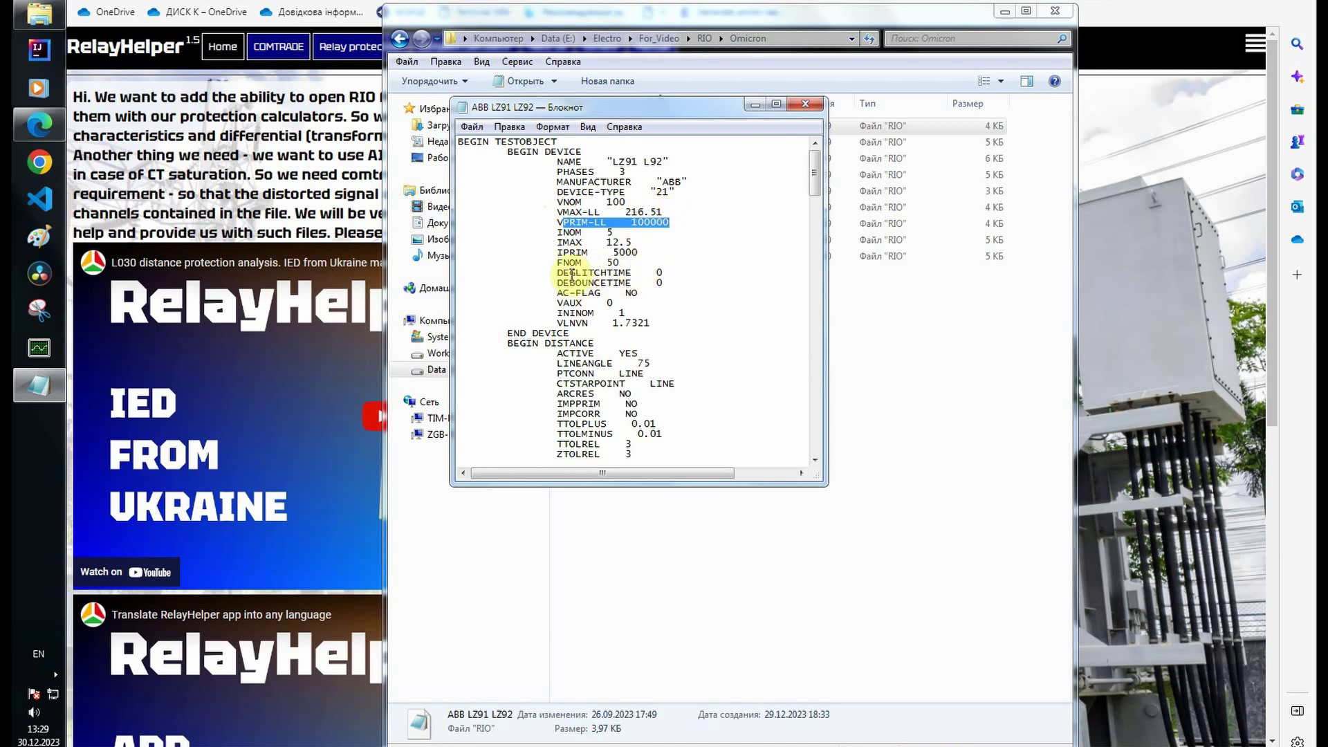
{"action": "left_click_drag", "start_coordinate": [558, 232], "coordinate": [622, 247]}
{"action": "scroll", "coordinate": [764, 267], "scroll_direction": "down", "scroll_amount": 4}
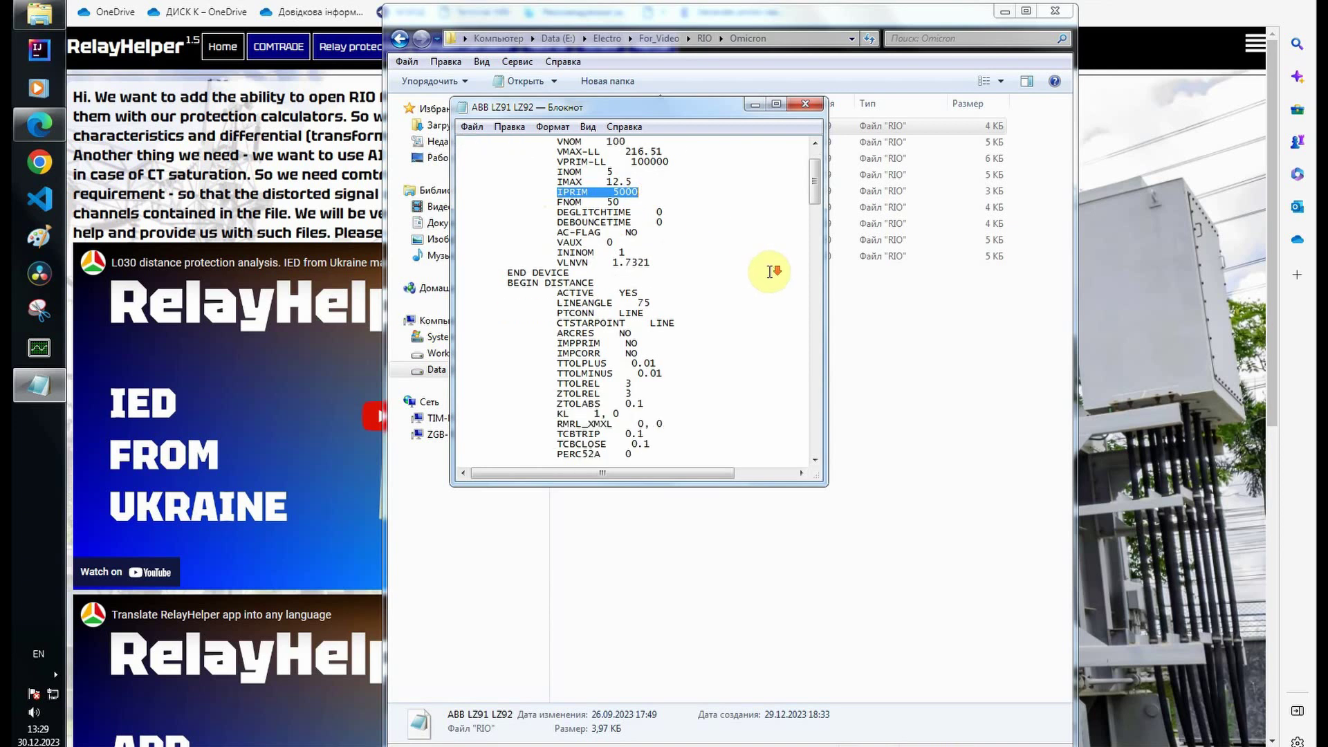
{"action": "scroll", "coordinate": [623, 233], "scroll_direction": "down", "scroll_amount": 2}
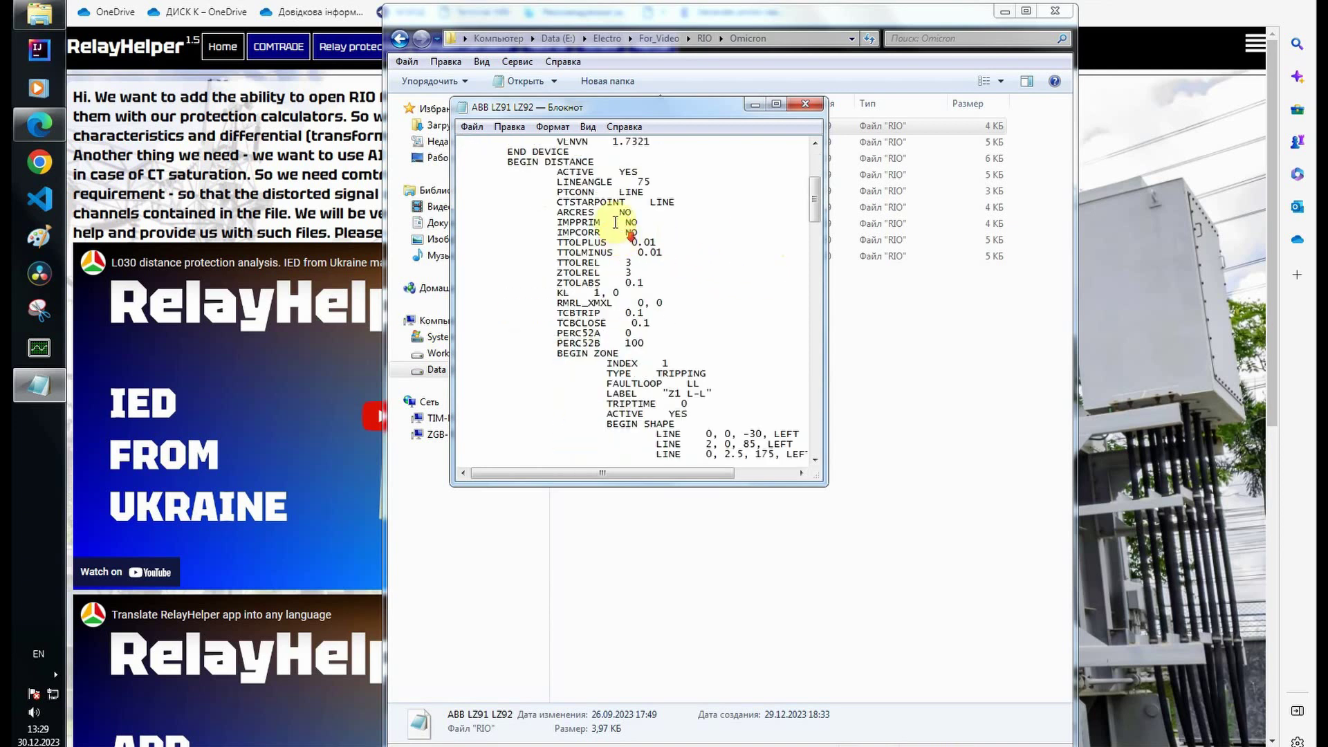
{"action": "left_click_drag", "start_coordinate": [558, 292], "coordinate": [678, 290]}
{"action": "scroll", "coordinate": [760, 284], "scroll_direction": "down", "scroll_amount": 2}
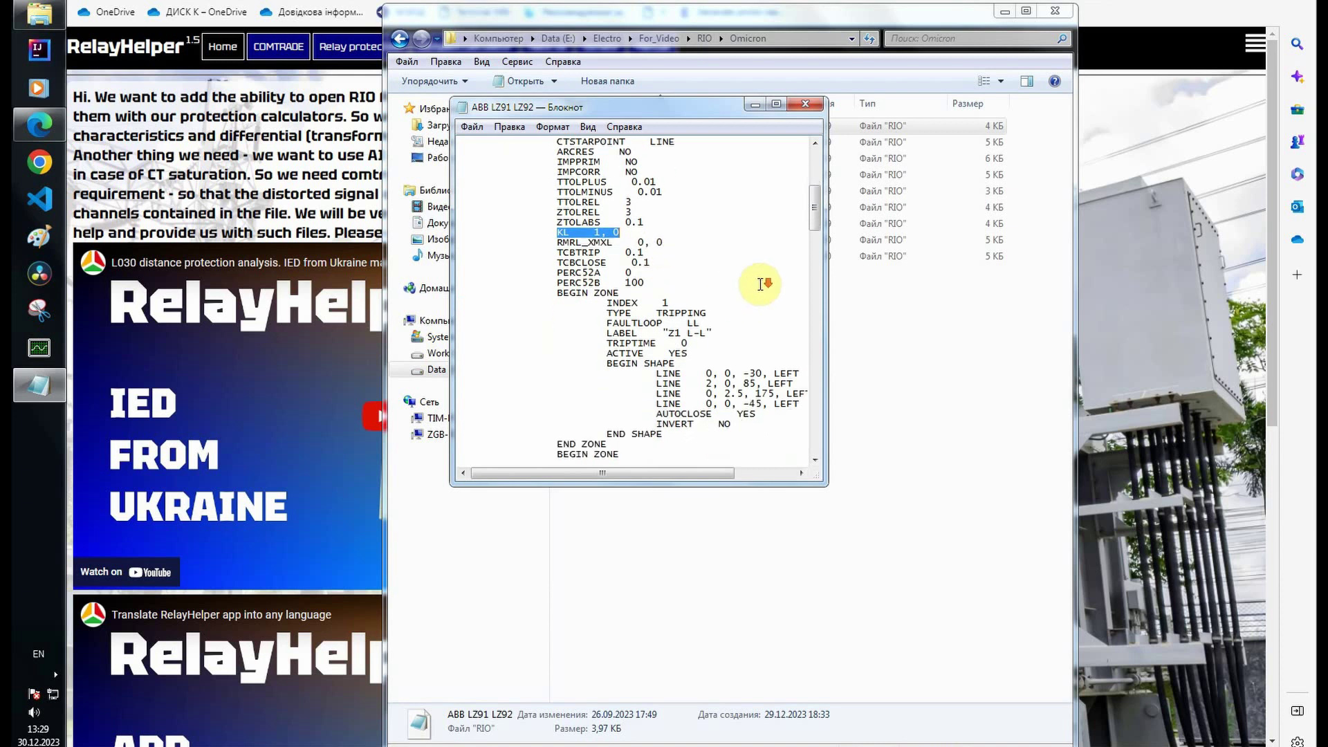
Bring the full zone definitions into view and highlight the first zone block, labelled Z1 L-L
{"action": "scroll", "coordinate": [760, 284], "scroll_direction": "down", "scroll_amount": 1}
{"action": "left_click_drag", "start_coordinate": [682, 474], "coordinate": [704, 484]}
{"action": "left_click", "coordinate": [703, 478]}
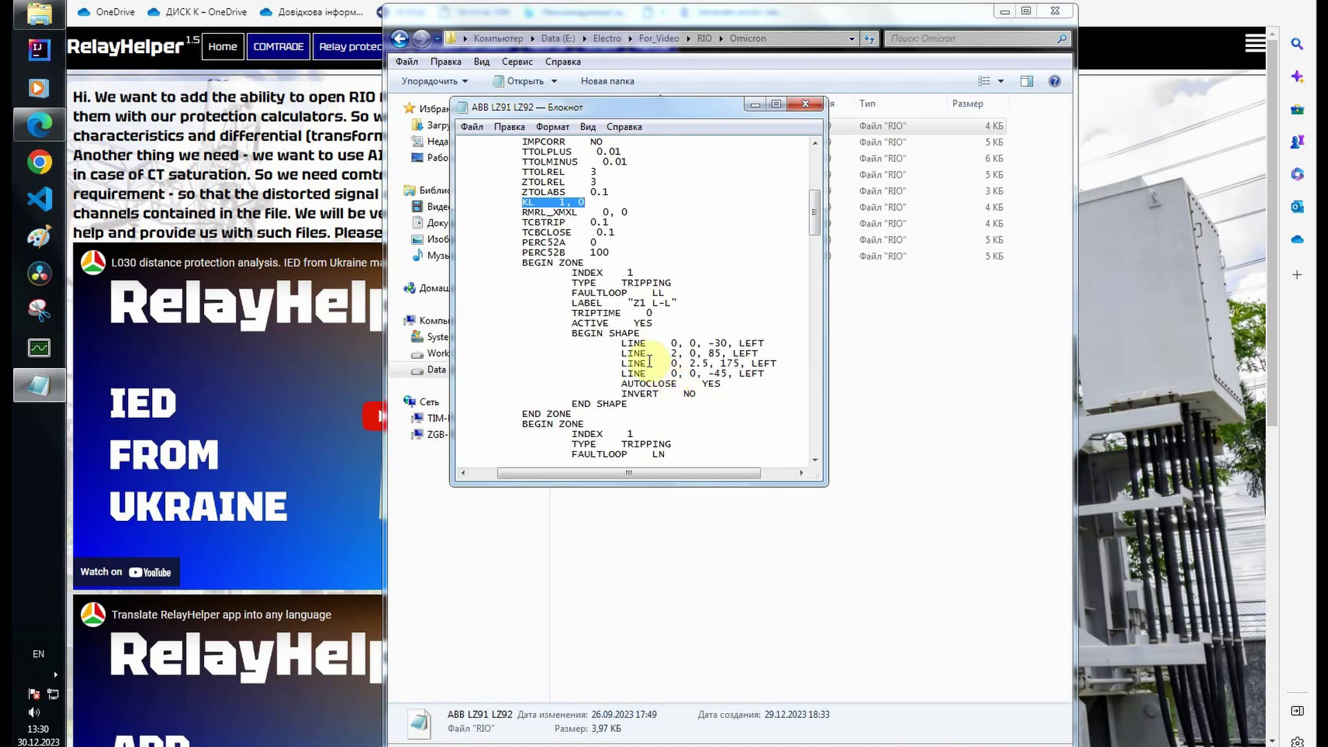
{"action": "left_click_drag", "start_coordinate": [523, 265], "coordinate": [695, 408]}
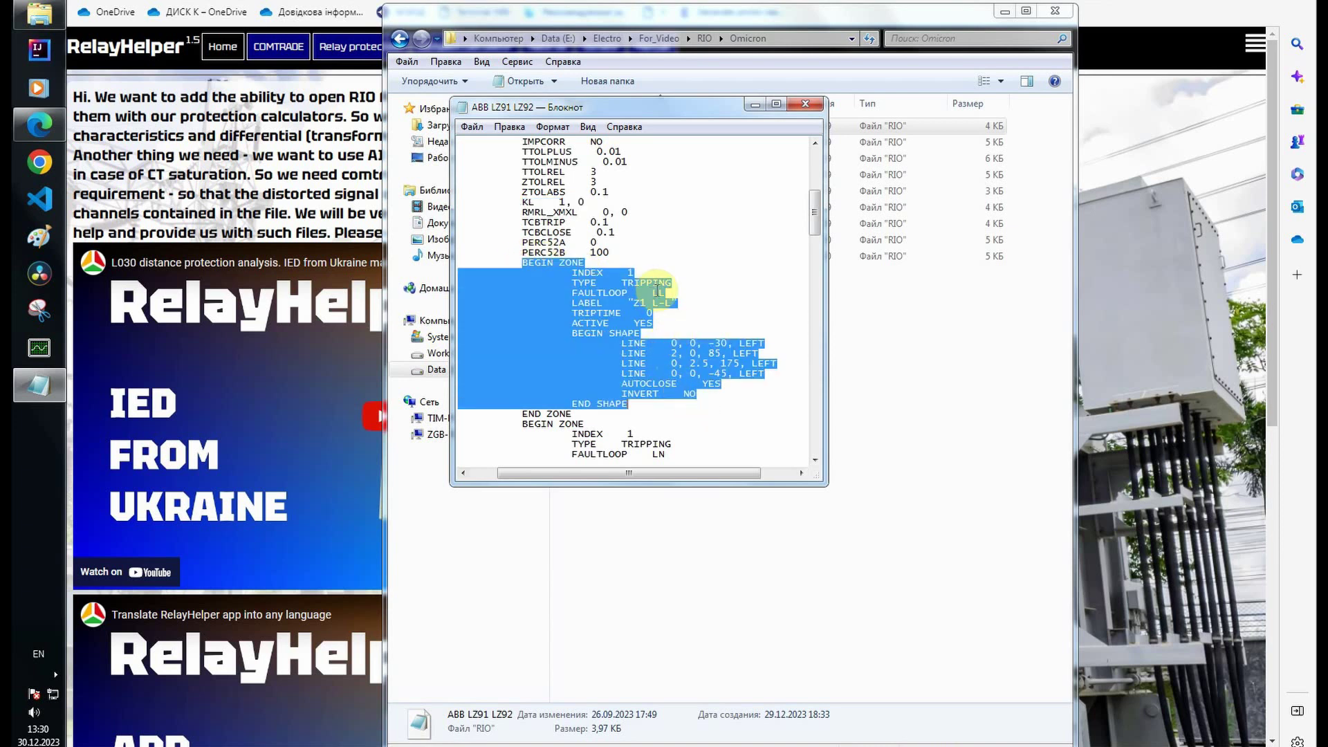
Examine the LL and LN fault loop entries and the line angles of the zone shapes, and close the ABB file
{"action": "scroll", "coordinate": [691, 277], "scroll_direction": "down", "scroll_amount": 2}
{"action": "left_click", "coordinate": [664, 235]}
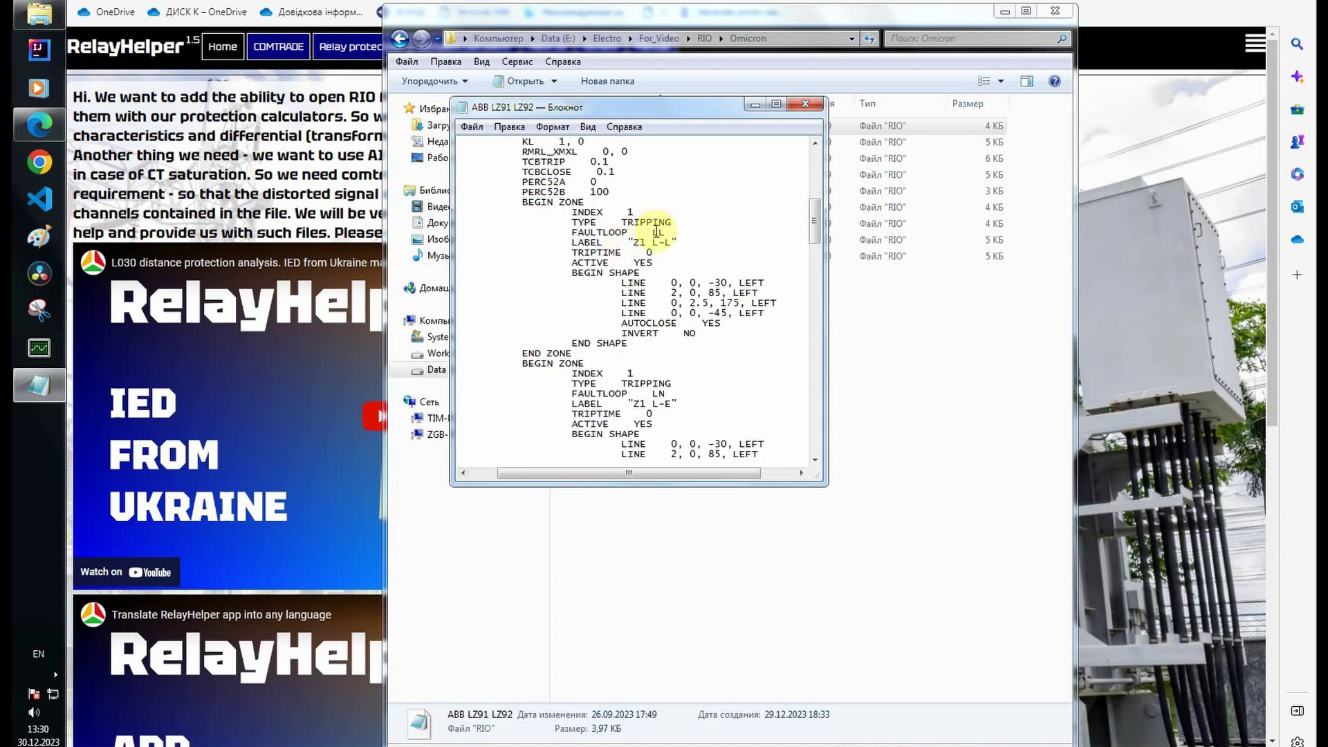
{"action": "double_click", "coordinate": [656, 232]}
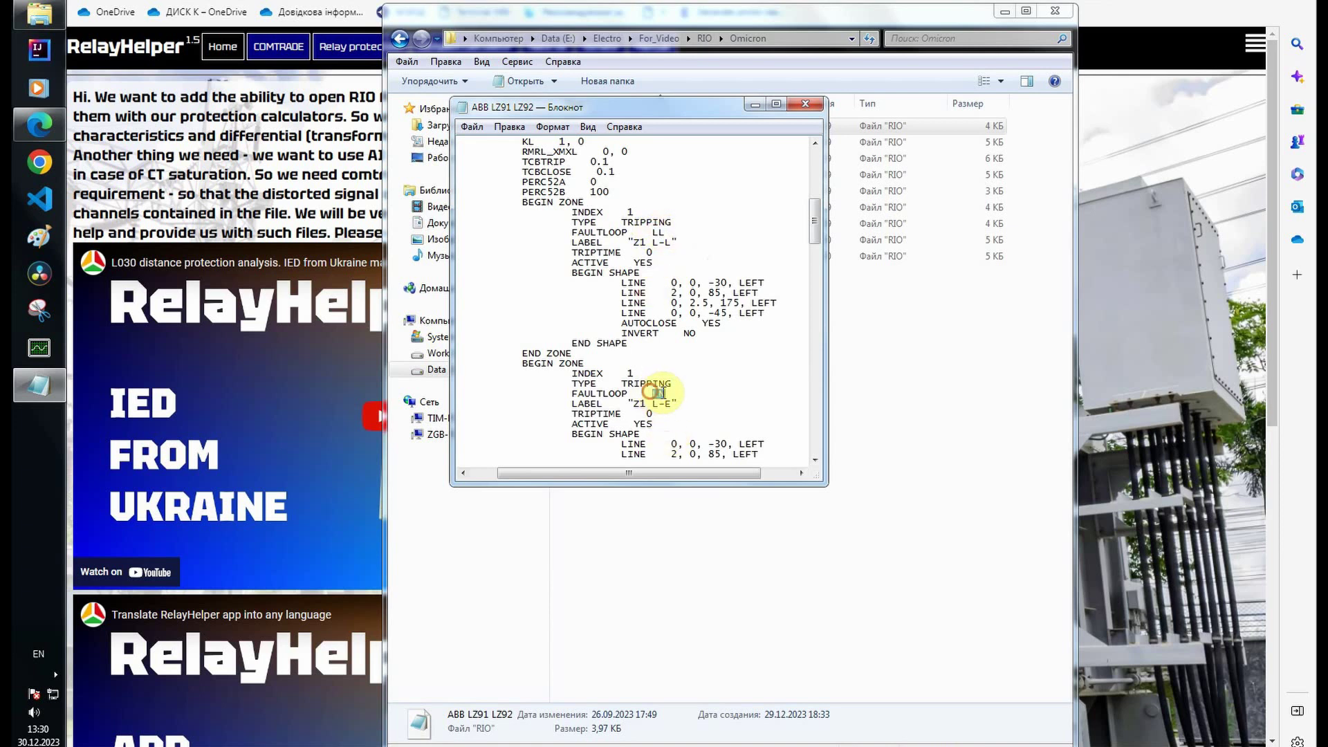
{"action": "scroll", "coordinate": [674, 304], "scroll_direction": "down", "scroll_amount": 1}
{"action": "left_click_drag", "start_coordinate": [670, 244], "coordinate": [726, 254]}
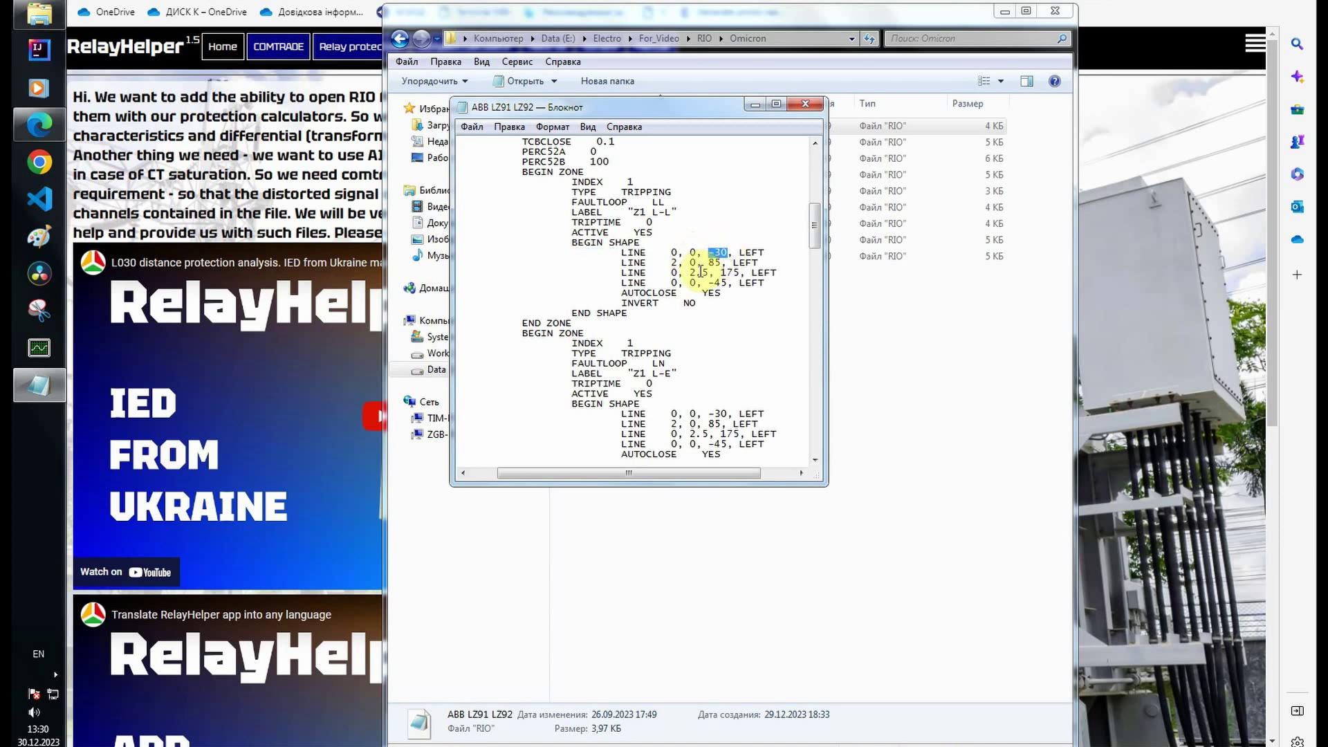
{"action": "scroll", "coordinate": [700, 272], "scroll_direction": "down", "scroll_amount": 2}
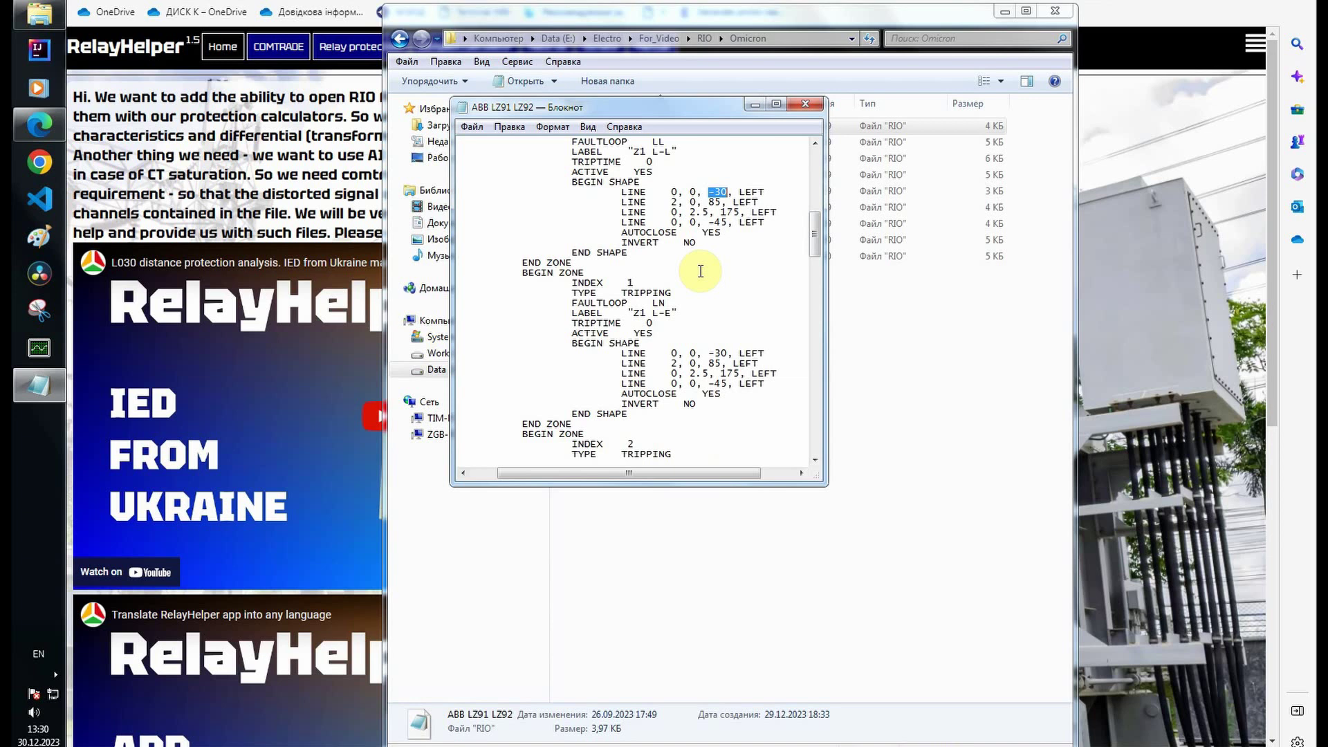
{"action": "scroll", "coordinate": [705, 290], "scroll_direction": "up", "scroll_amount": 15}
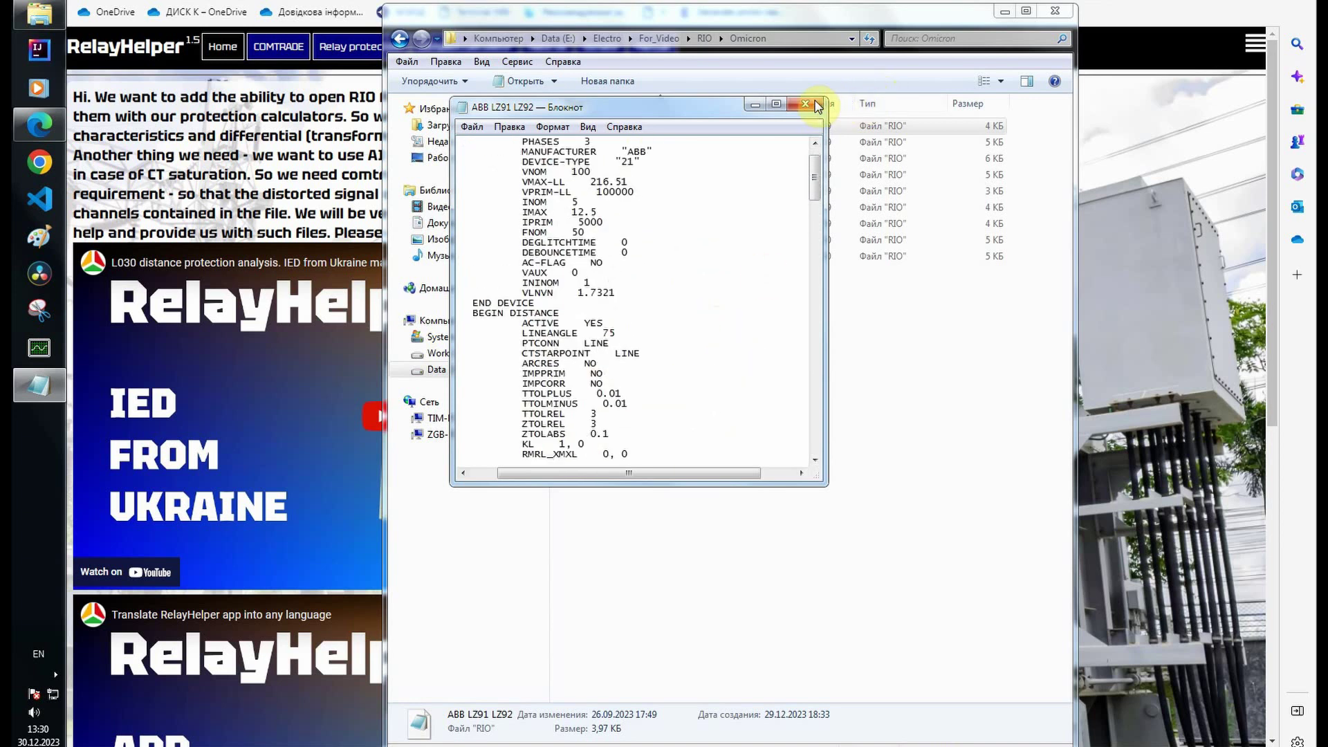
{"action": "left_click", "coordinate": [806, 104]}
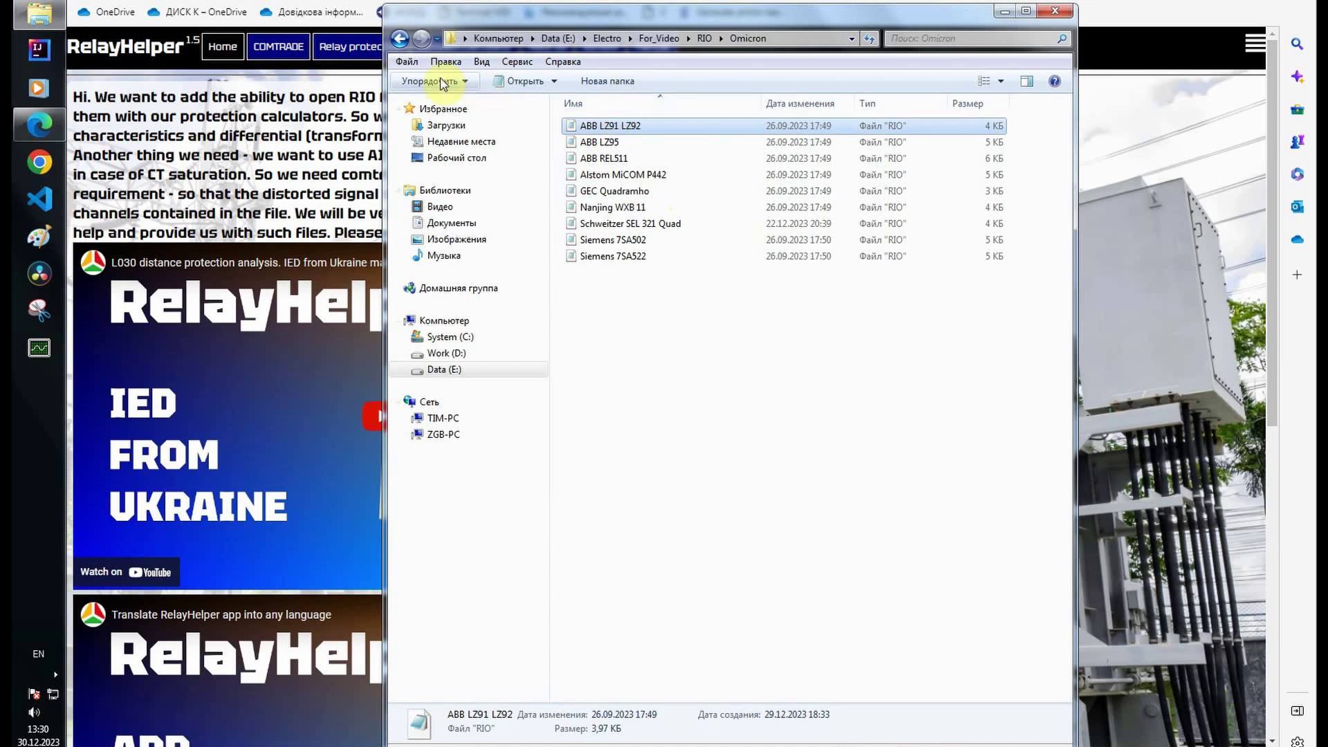
Return to the Siemens folder, switch to RelayHelper, and add the RIO Zones element under distance protection
{"action": "left_click", "coordinate": [400, 38]}
{"action": "double_click", "coordinate": [588, 144]}
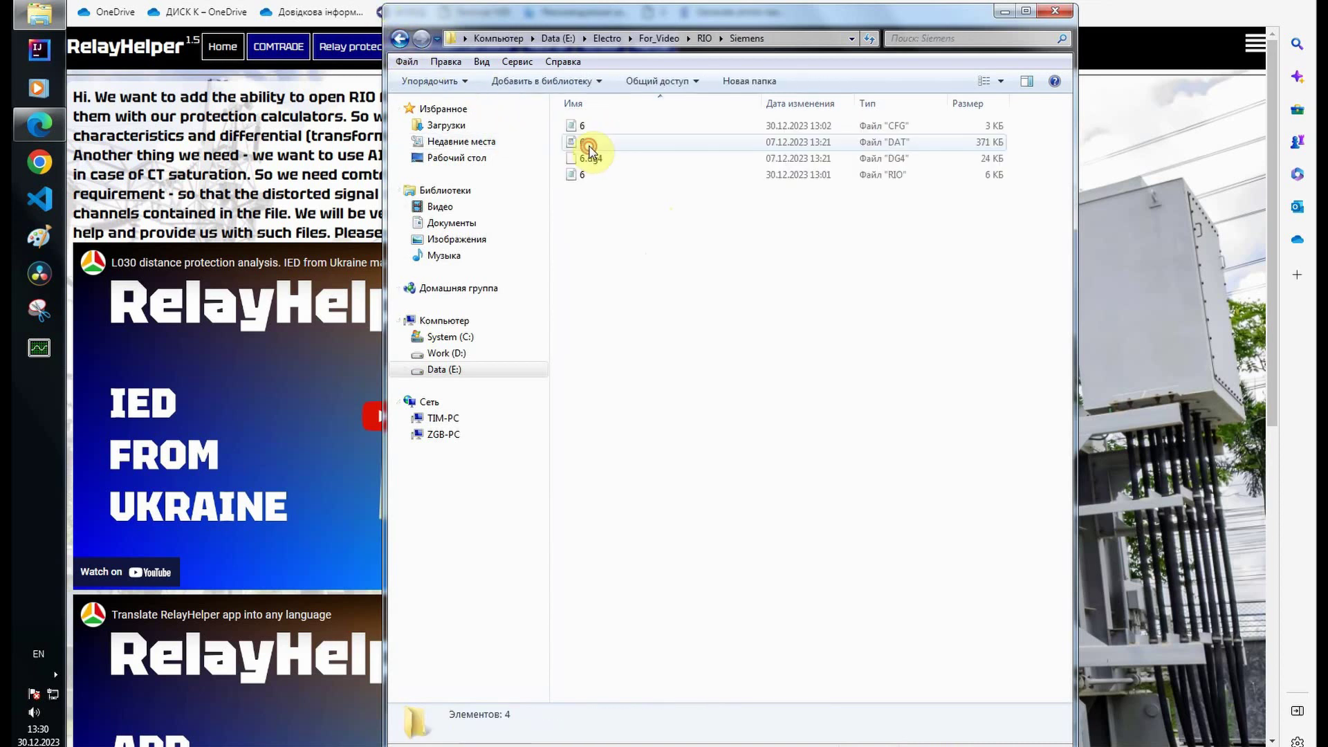
{"action": "left_click", "coordinate": [315, 109]}
{"action": "left_click", "coordinate": [349, 43]}
{"action": "left_click", "coordinate": [148, 157]}
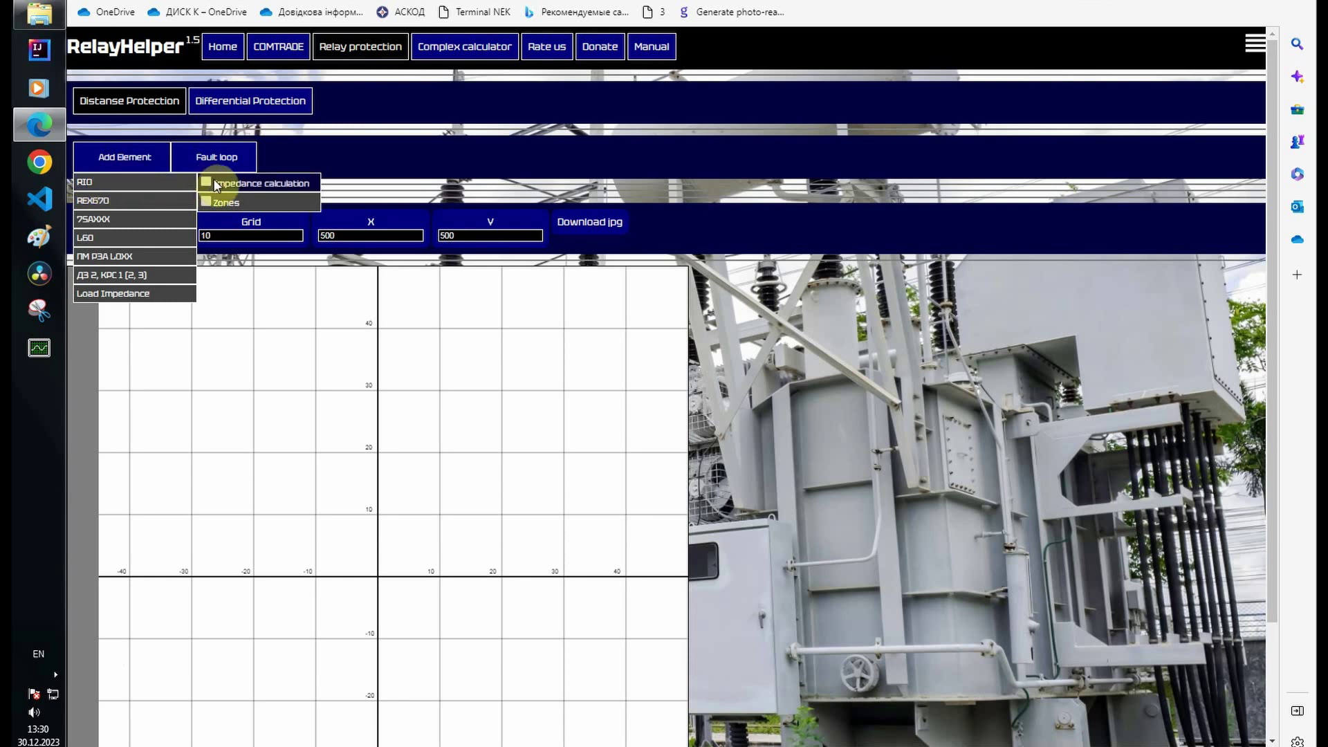
{"action": "left_click", "coordinate": [207, 202]}
Load the 6.RIO file from the Siemens folder into the RIO Zones element
{"action": "left_click", "coordinate": [39, 15]}
{"action": "left_click_drag", "start_coordinate": [593, 177], "coordinate": [180, 242]}
{"action": "scroll", "coordinate": [678, 268], "scroll_direction": "down", "scroll_amount": 2}
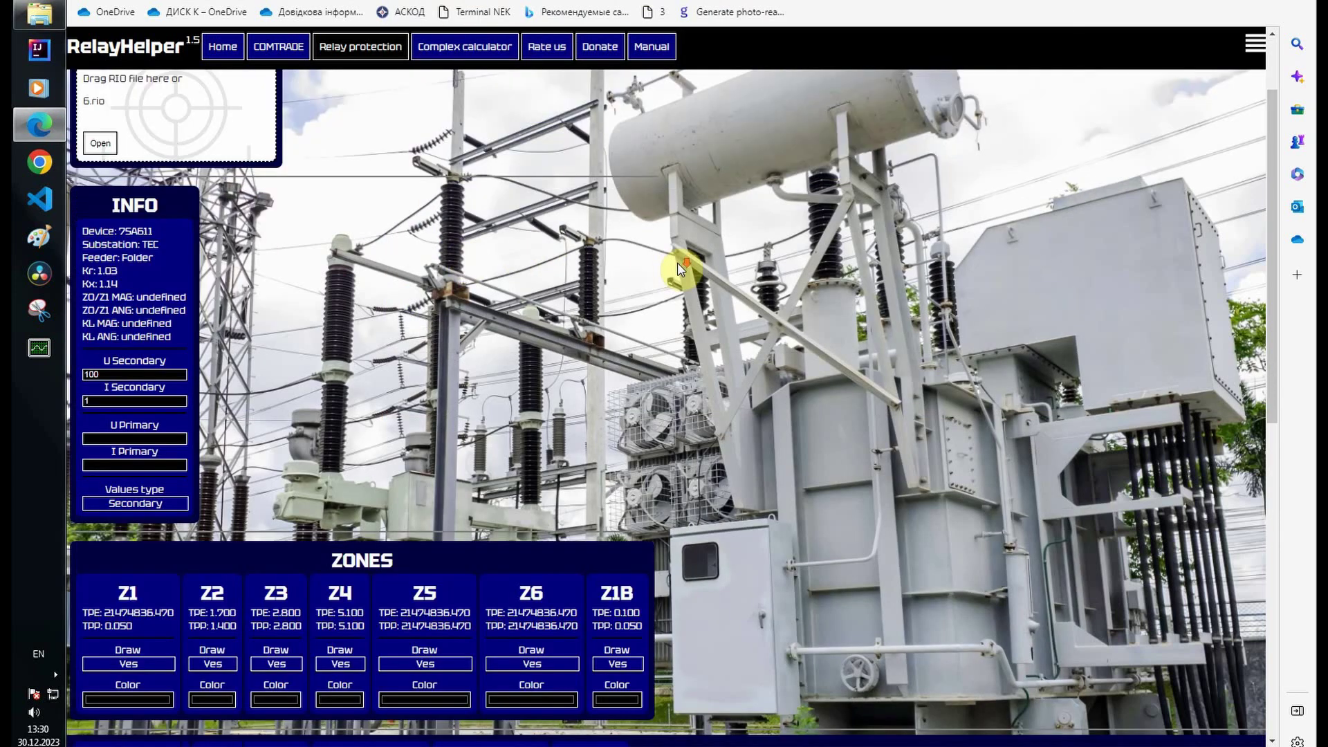
{"action": "scroll", "coordinate": [686, 263], "scroll_direction": "up", "scroll_amount": 2}
{"action": "scroll", "coordinate": [773, 288], "scroll_direction": "down", "scroll_amount": 10}
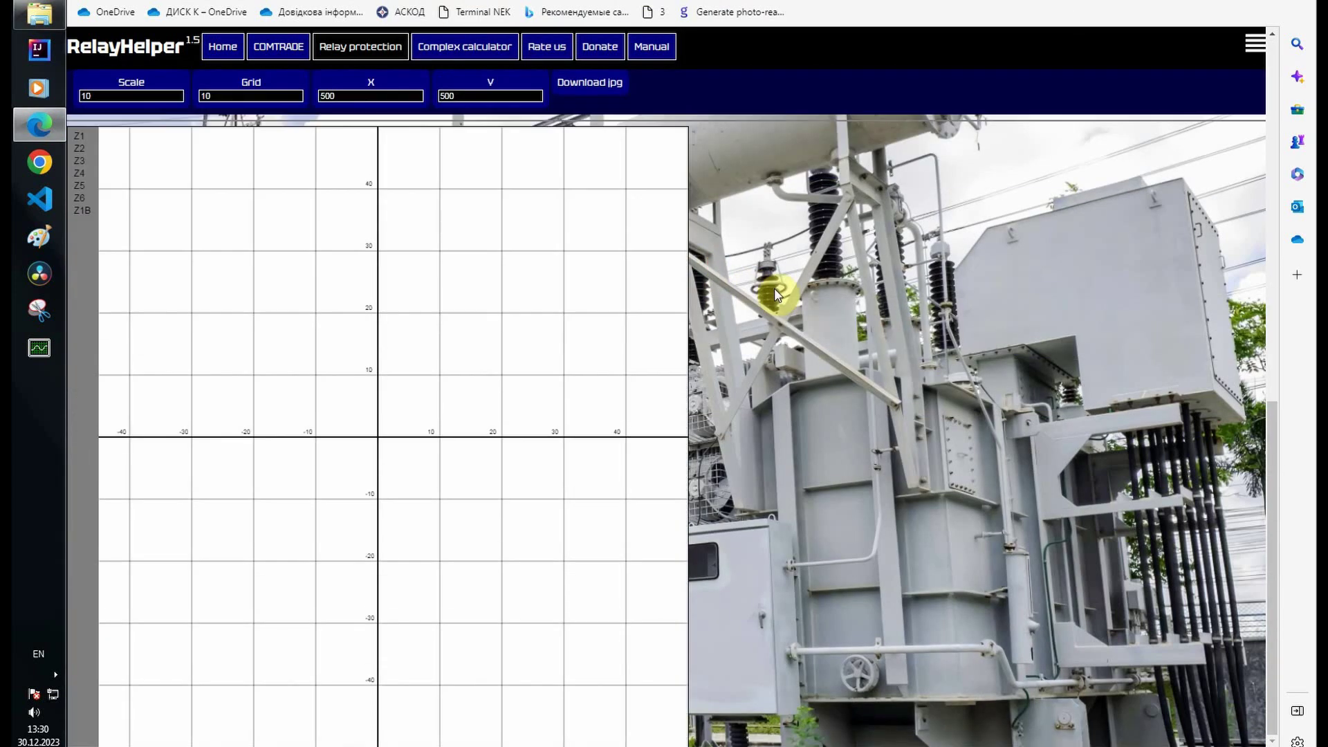
{"action": "scroll", "coordinate": [774, 288], "scroll_direction": "up", "scroll_amount": 3}
{"action": "scroll", "coordinate": [774, 288], "scroll_direction": "up", "scroll_amount": 8}
Choose the fault loop for the zone diagram and check the Kr factor in the relay information
{"action": "mouse_move", "coordinate": [211, 159]}
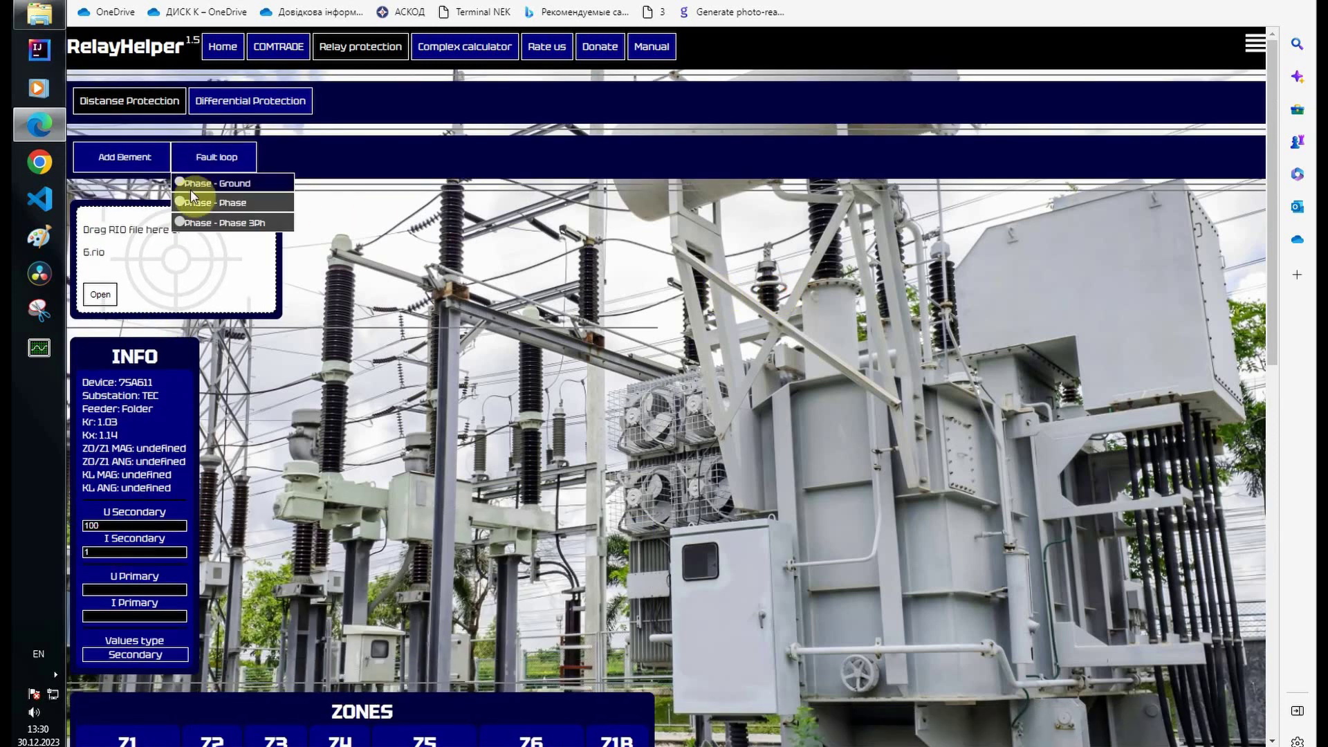
{"action": "scroll", "coordinate": [466, 231], "scroll_direction": "down", "scroll_amount": 2}
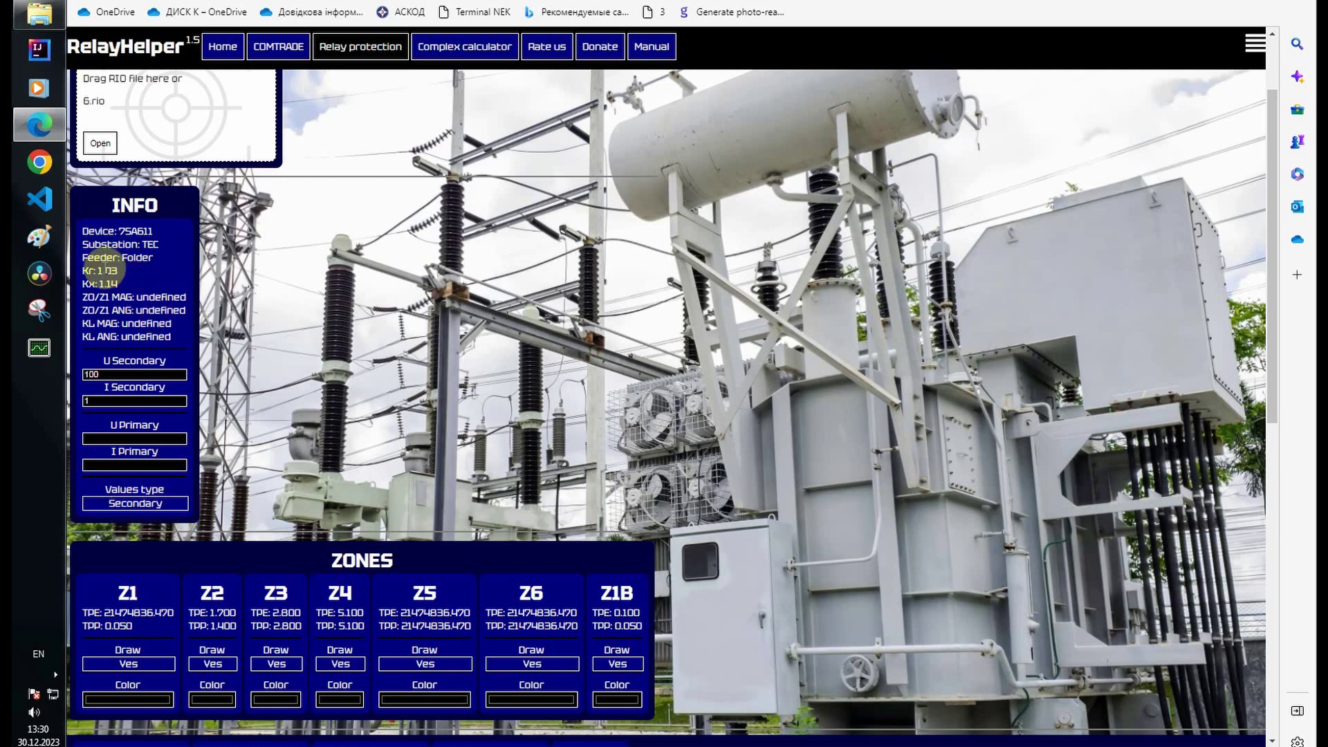
{"action": "left_click_drag", "start_coordinate": [98, 270], "coordinate": [119, 268]}
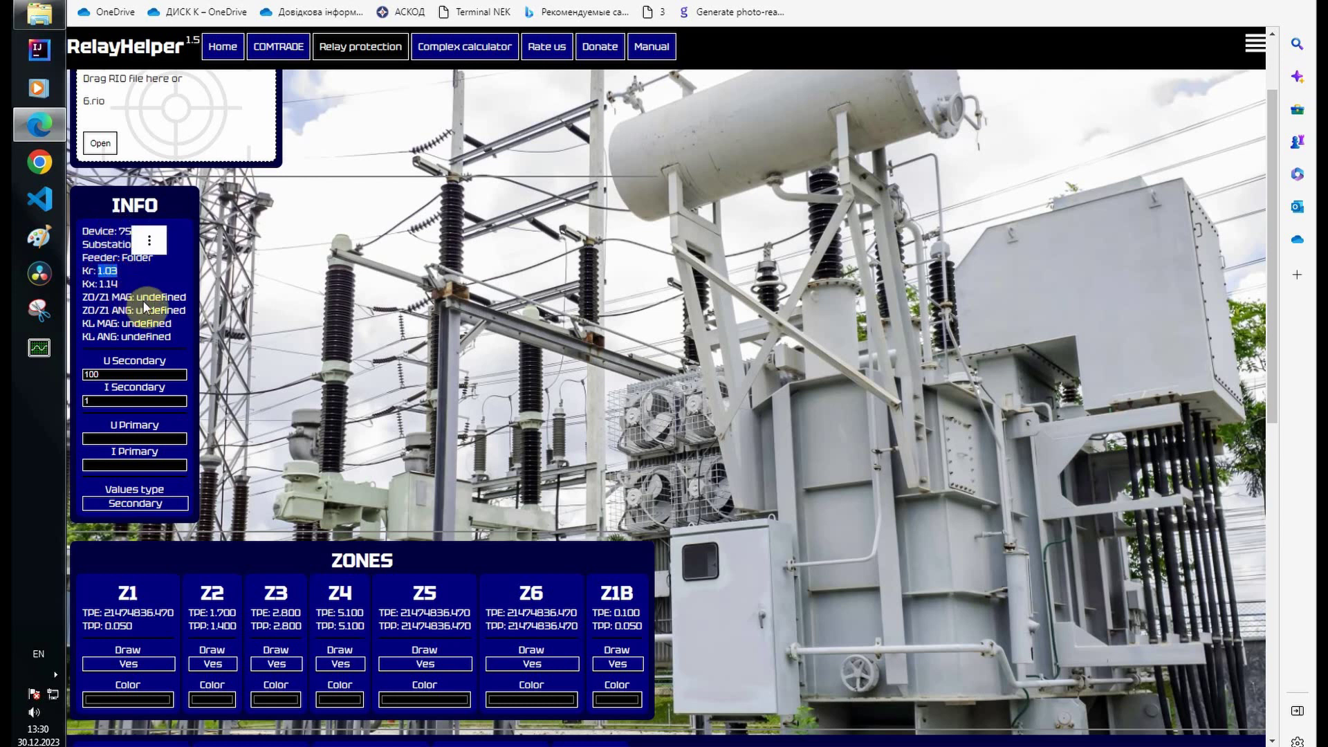
{"action": "scroll", "coordinate": [580, 179], "scroll_direction": "down", "scroll_amount": 3}
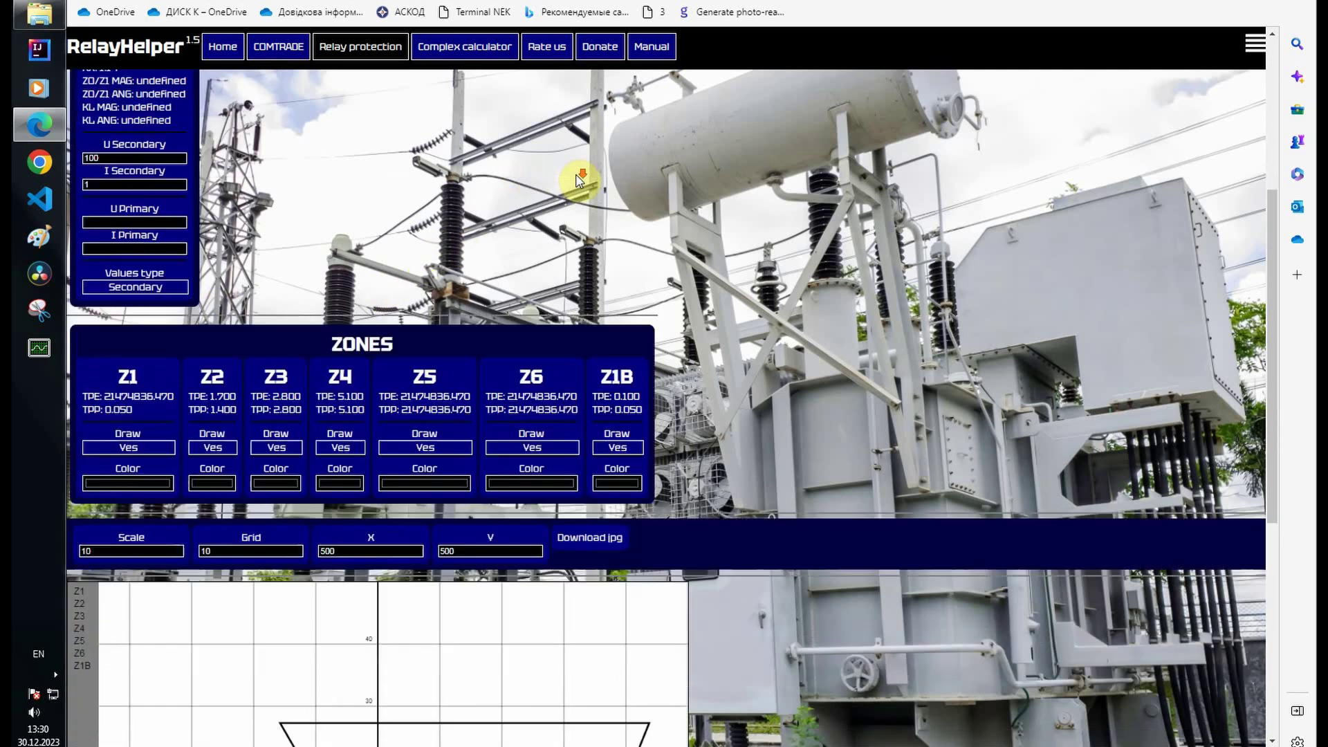
{"action": "scroll", "coordinate": [768, 177], "scroll_direction": "down", "scroll_amount": 3}
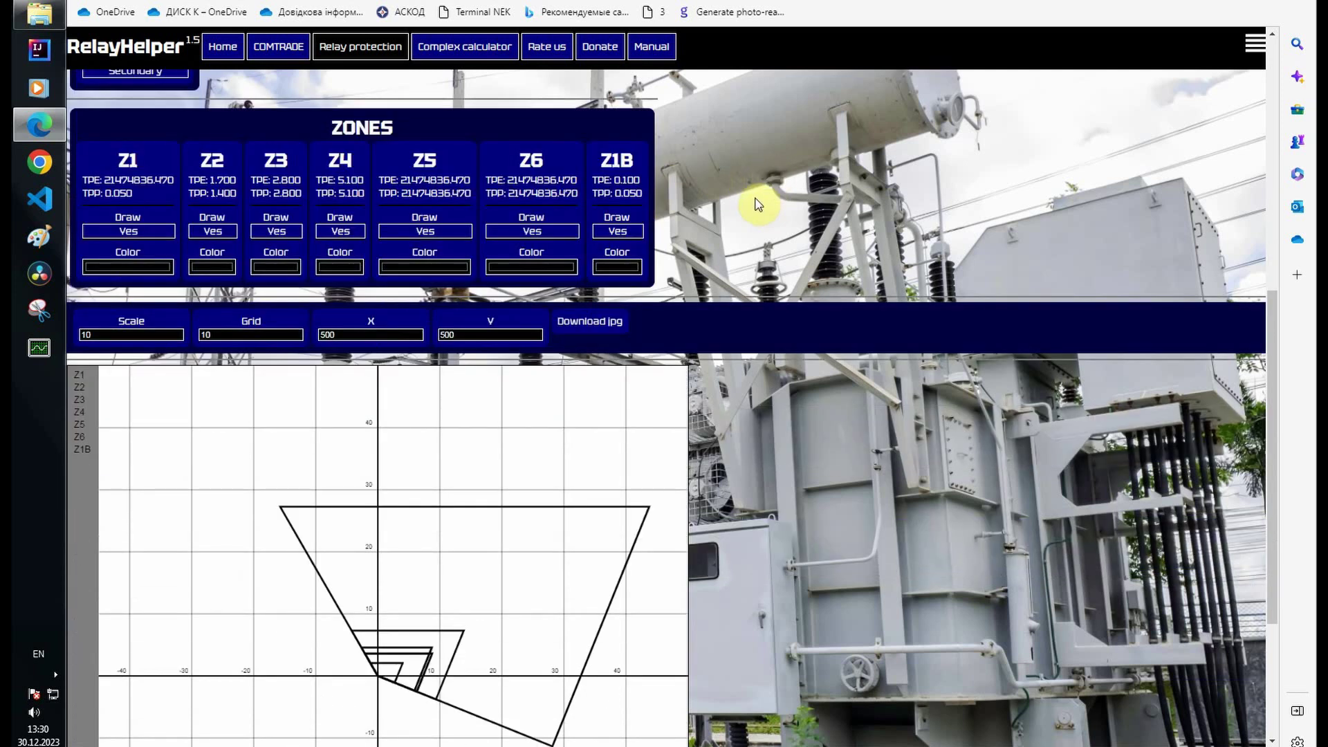
Zoom out the impedance diagram to a scale of 0,9 to fit the largest zone
{"action": "scroll", "coordinate": [270, 596], "scroll_direction": "down", "scroll_amount": 2}
{"action": "scroll", "coordinate": [269, 598], "scroll_direction": "down", "scroll_amount": 5}
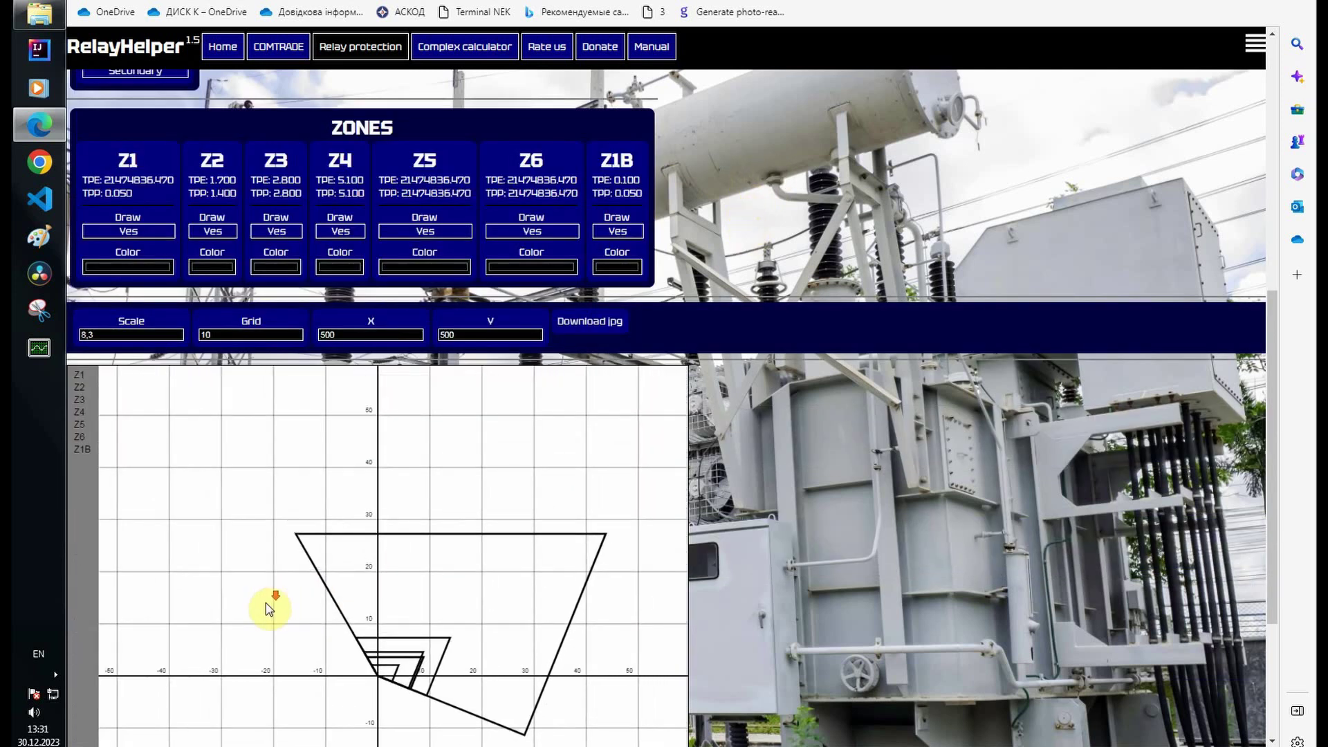
{"action": "scroll", "coordinate": [267, 604], "scroll_direction": "down", "scroll_amount": 6}
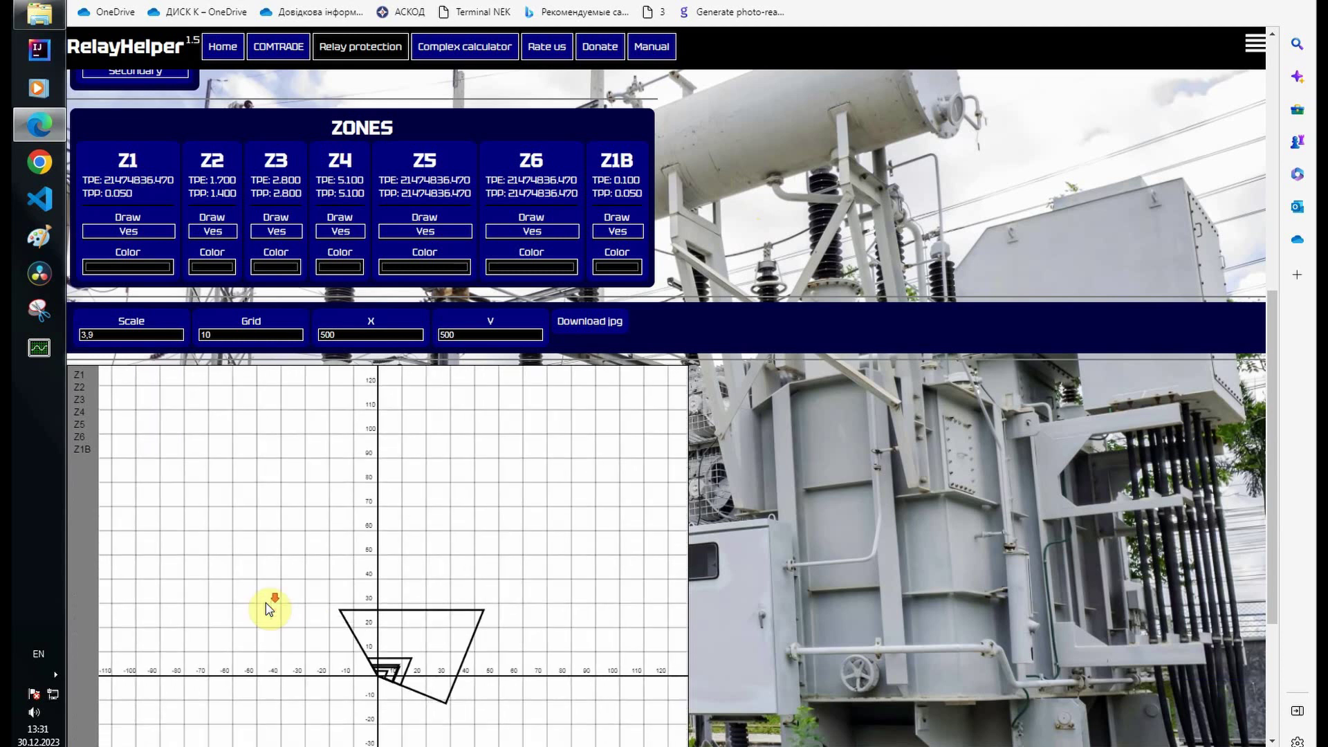
{"action": "scroll", "coordinate": [267, 602], "scroll_direction": "down", "scroll_amount": 3}
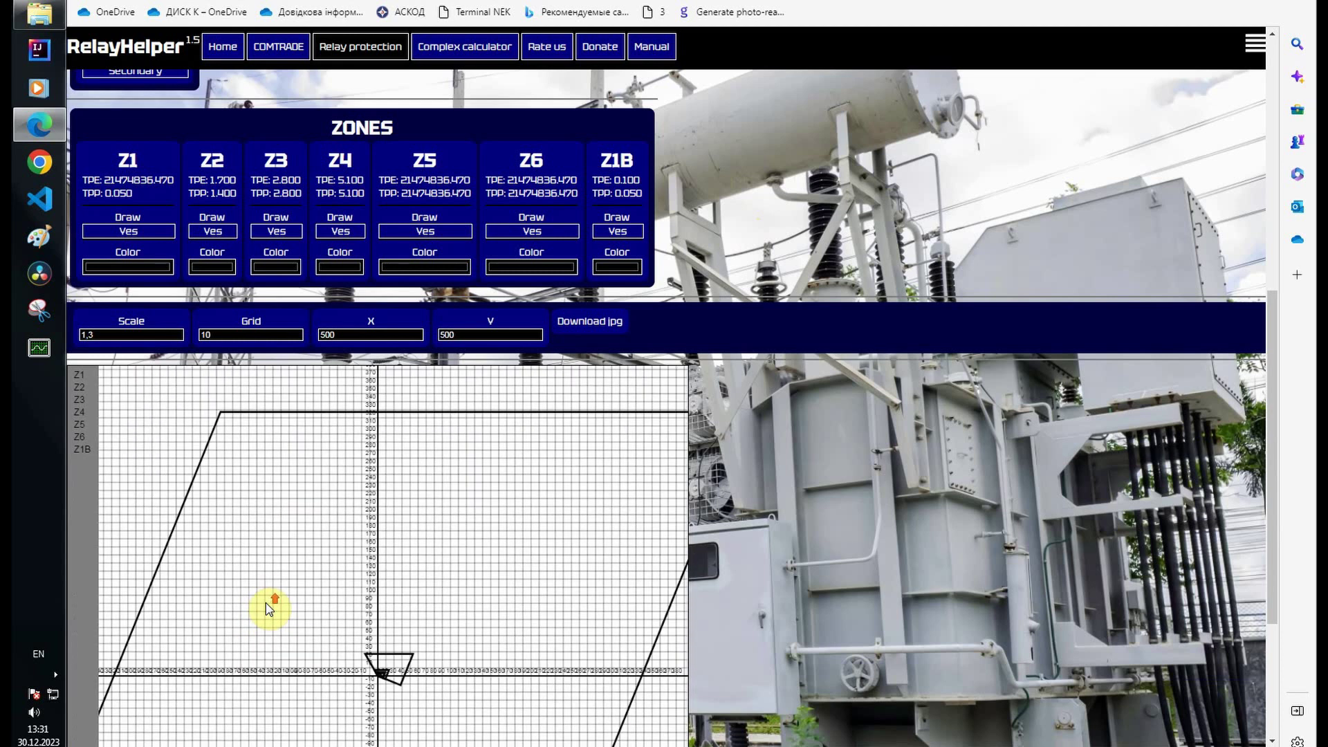
{"action": "scroll", "coordinate": [861, 385], "scroll_direction": "down", "scroll_amount": 2}
{"action": "scroll", "coordinate": [861, 386], "scroll_direction": "down", "scroll_amount": 2}
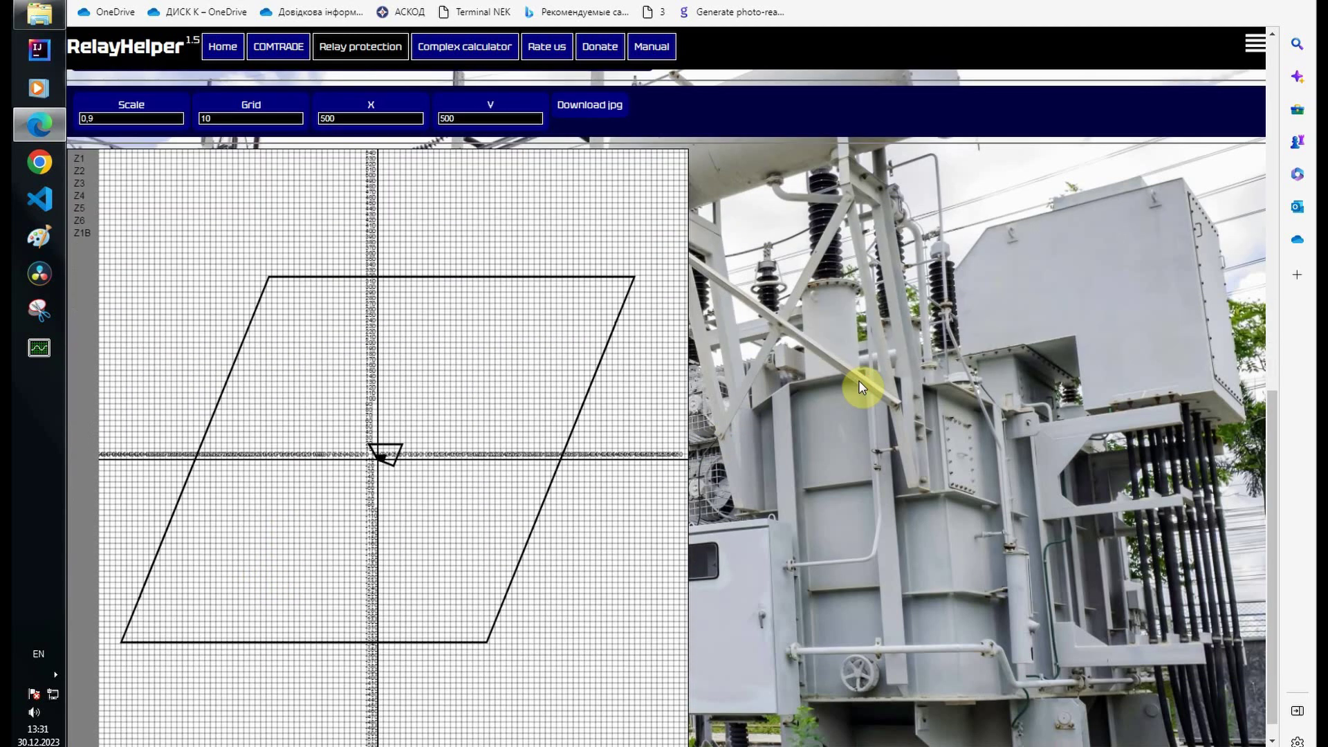
Turn off drawing of zones Z6 and Z1B in the impedance diagram
{"action": "scroll", "coordinate": [859, 381], "scroll_direction": "up", "scroll_amount": 5}
{"action": "scroll", "coordinate": [860, 381], "scroll_direction": "down", "scroll_amount": 2}
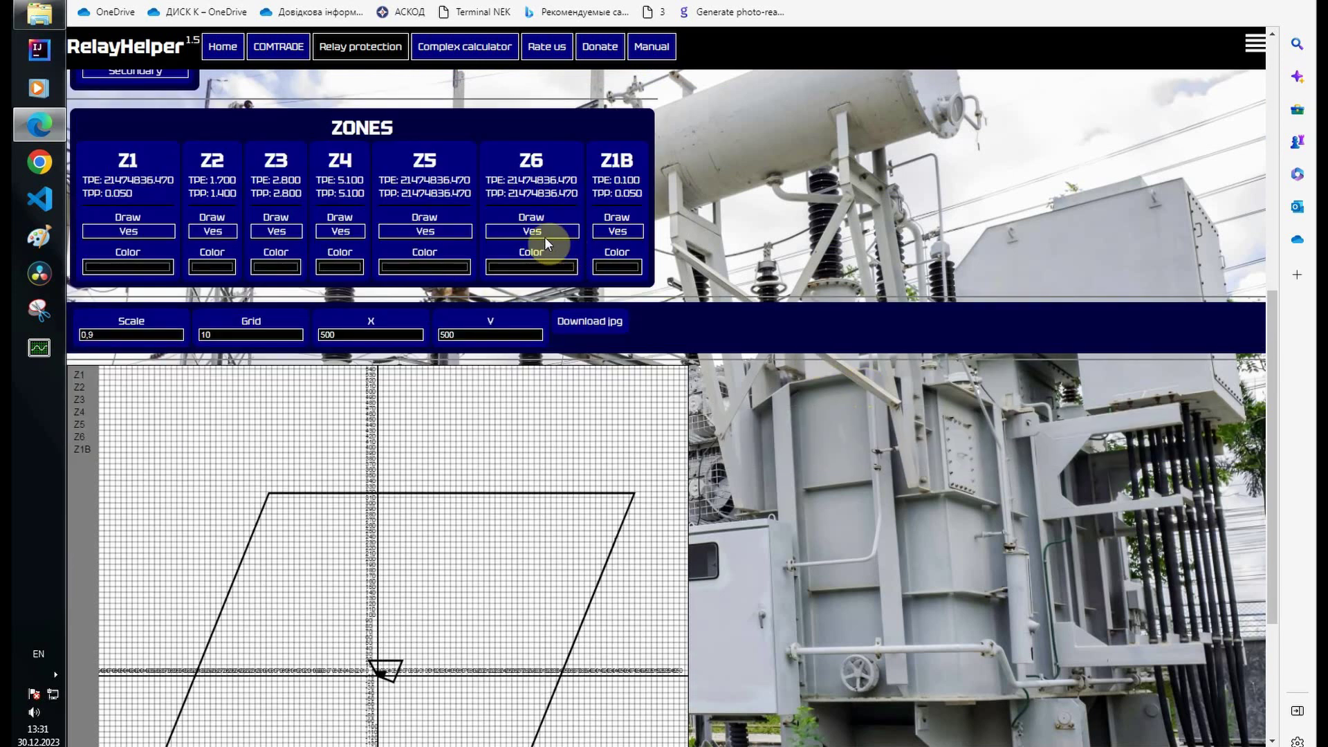
{"action": "left_click", "coordinate": [462, 232]}
{"action": "left_click", "coordinate": [447, 230]}
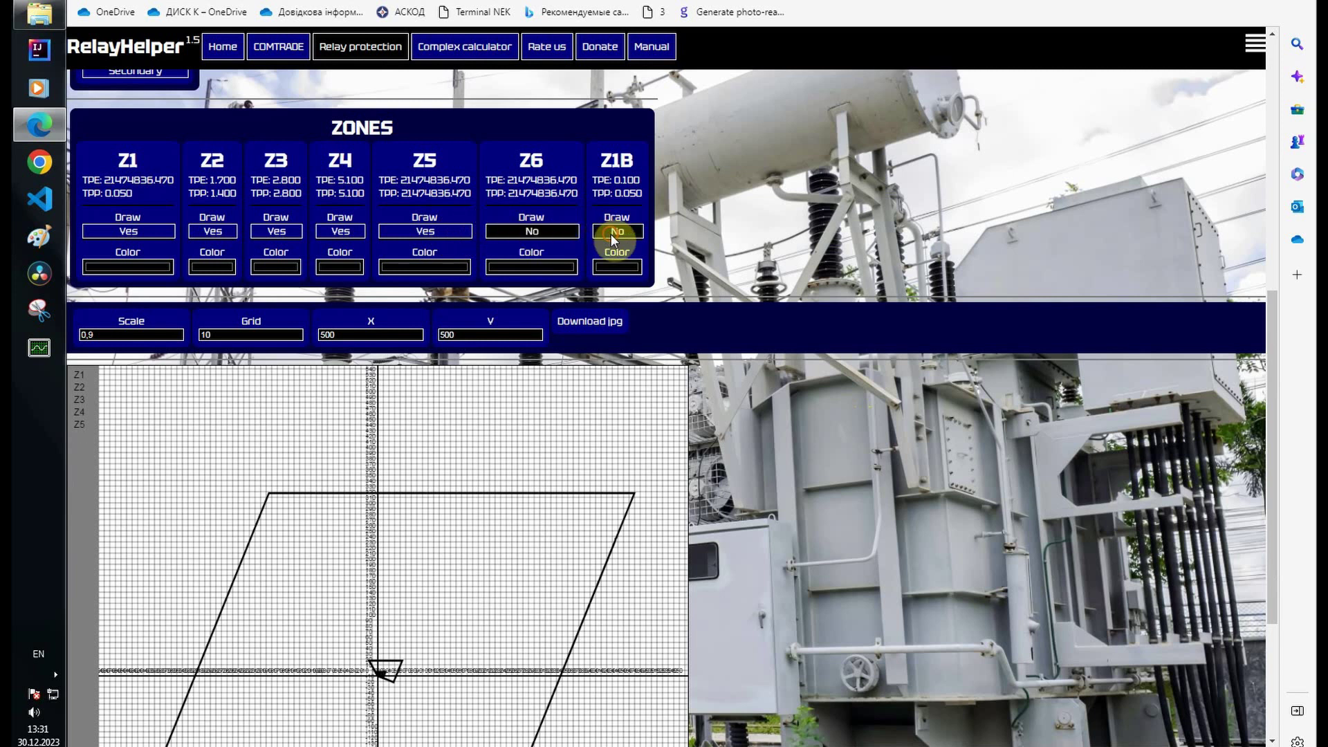
Enlarge the impedance diagram to a scale of 7,2 and turn off drawing of zones Z1B, Z3, Z4 and Z5
{"action": "scroll", "coordinate": [384, 700], "scroll_direction": "up", "scroll_amount": 5}
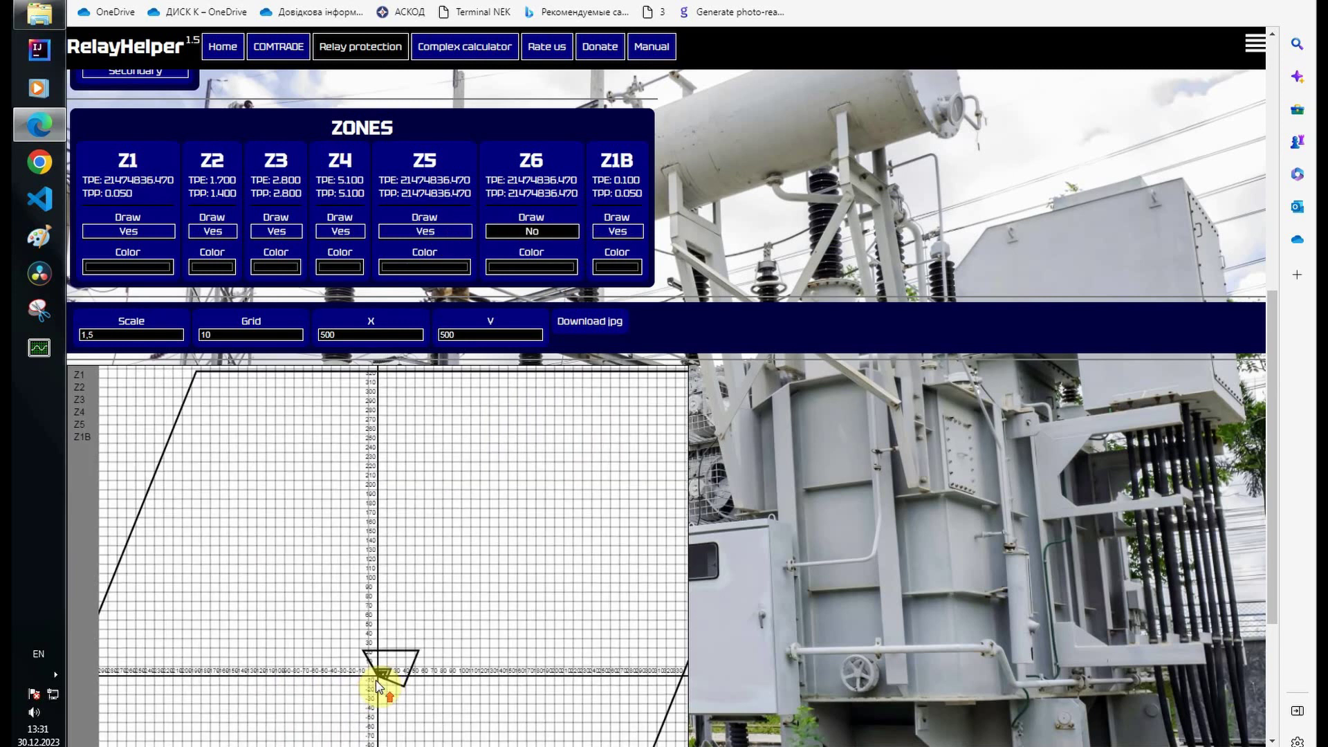
{"action": "scroll", "coordinate": [377, 686], "scroll_direction": "up", "scroll_amount": 5}
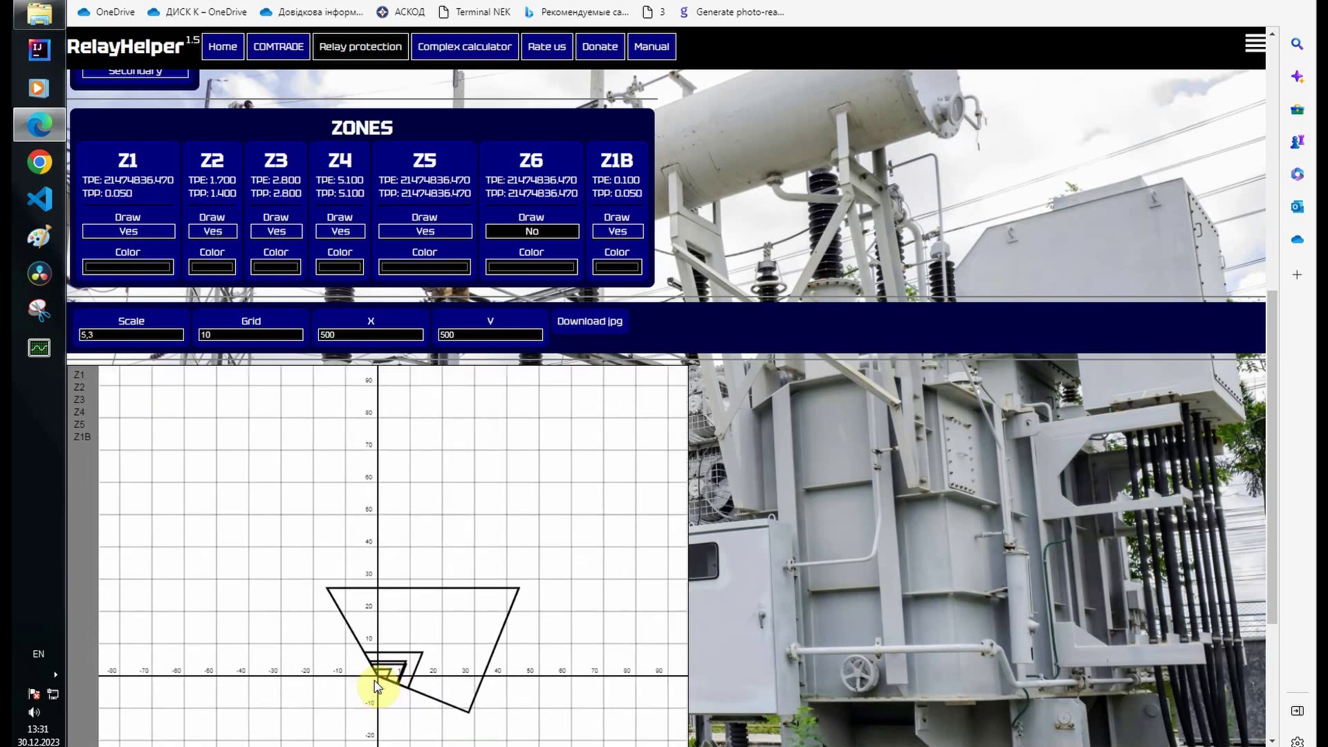
{"action": "left_click", "coordinate": [616, 232]}
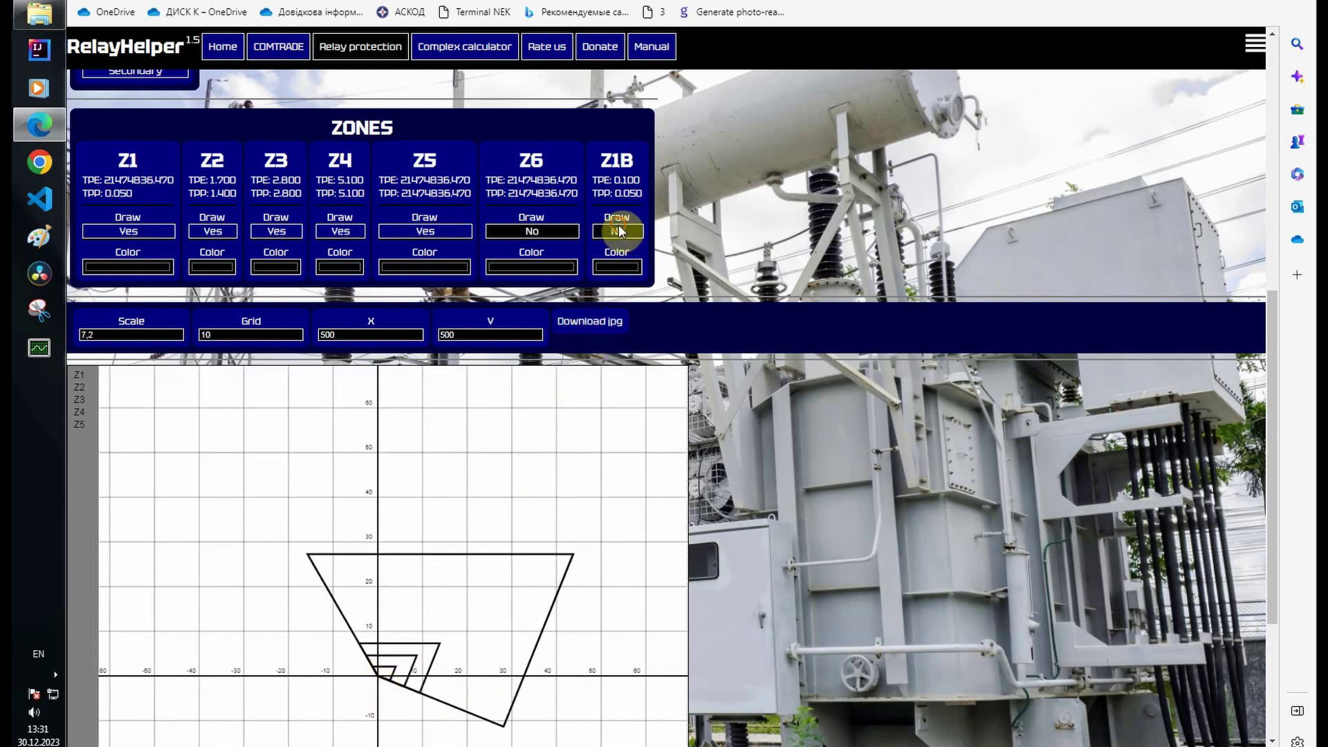
{"action": "left_click", "coordinate": [340, 232]}
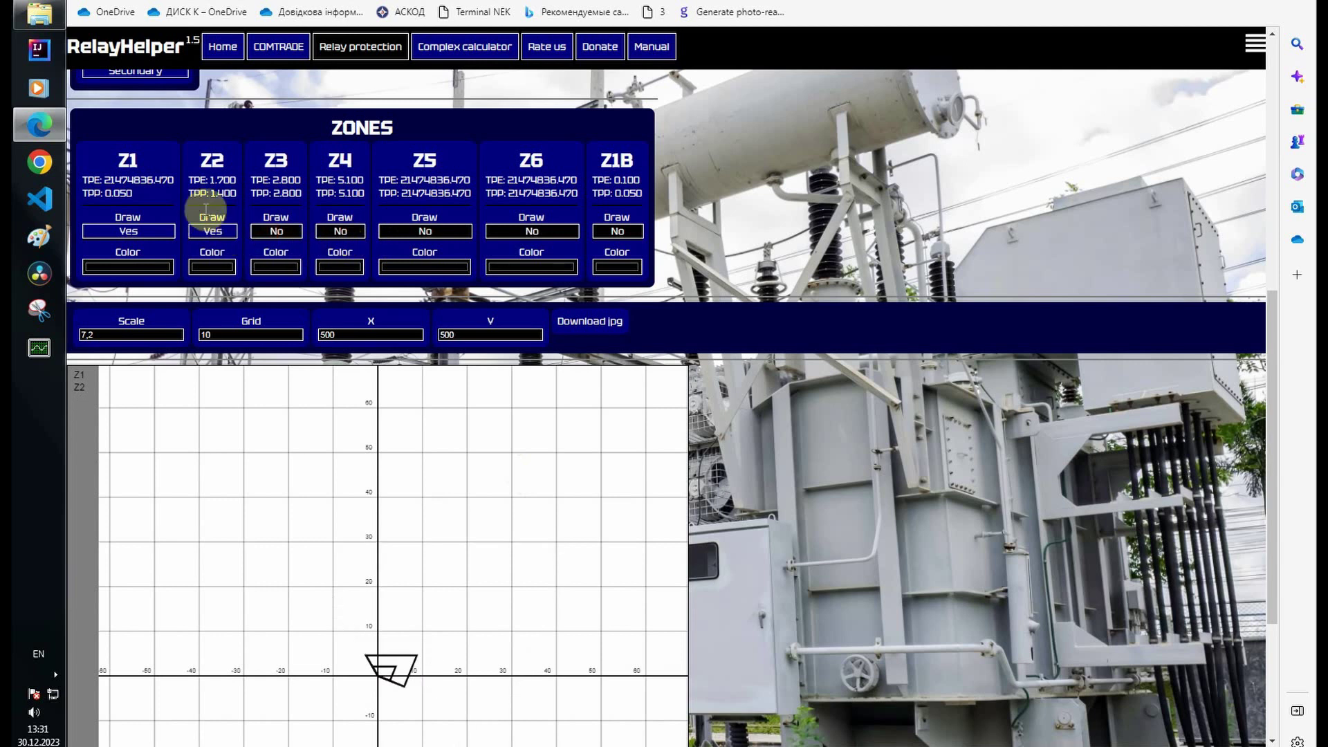
Check zone Z1's TPE and TPP times and set its color to red (216, 14, 14)
{"action": "left_click_drag", "start_coordinate": [104, 181], "coordinate": [177, 184]}
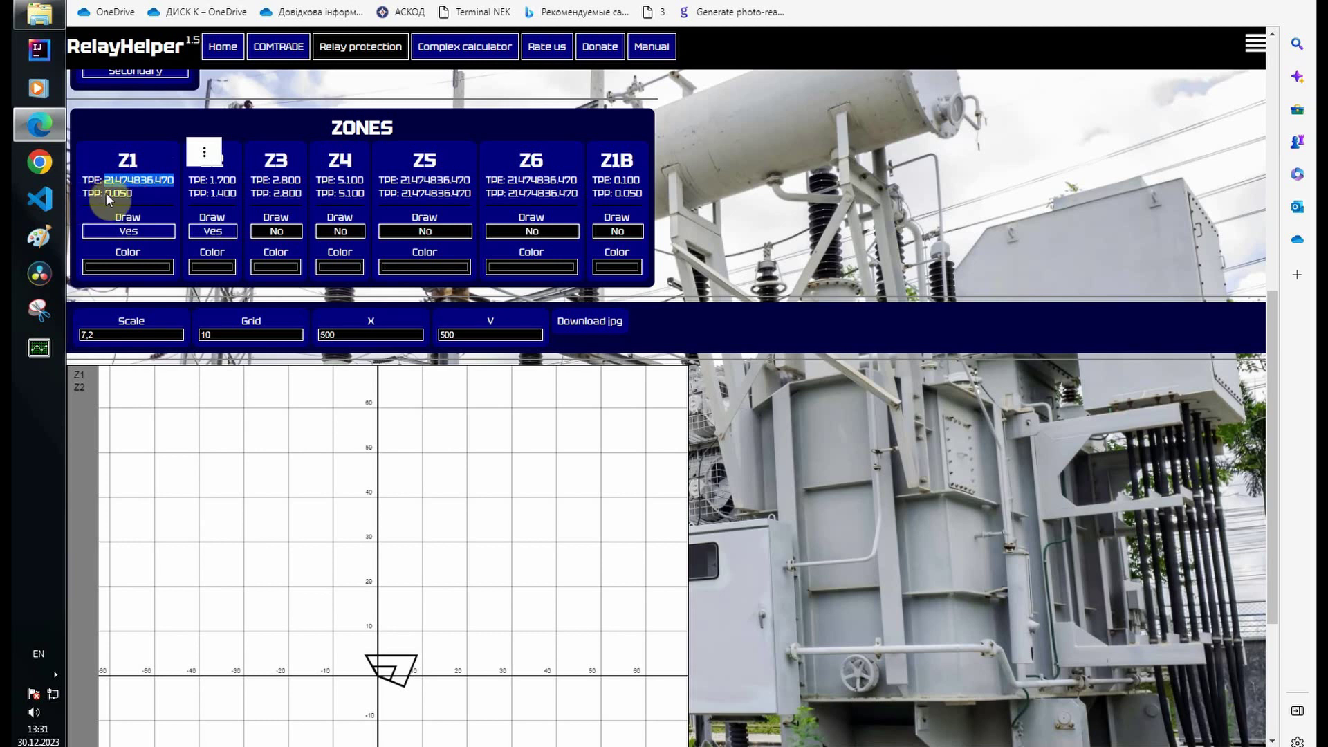
{"action": "left_click_drag", "start_coordinate": [112, 193], "coordinate": [132, 194]}
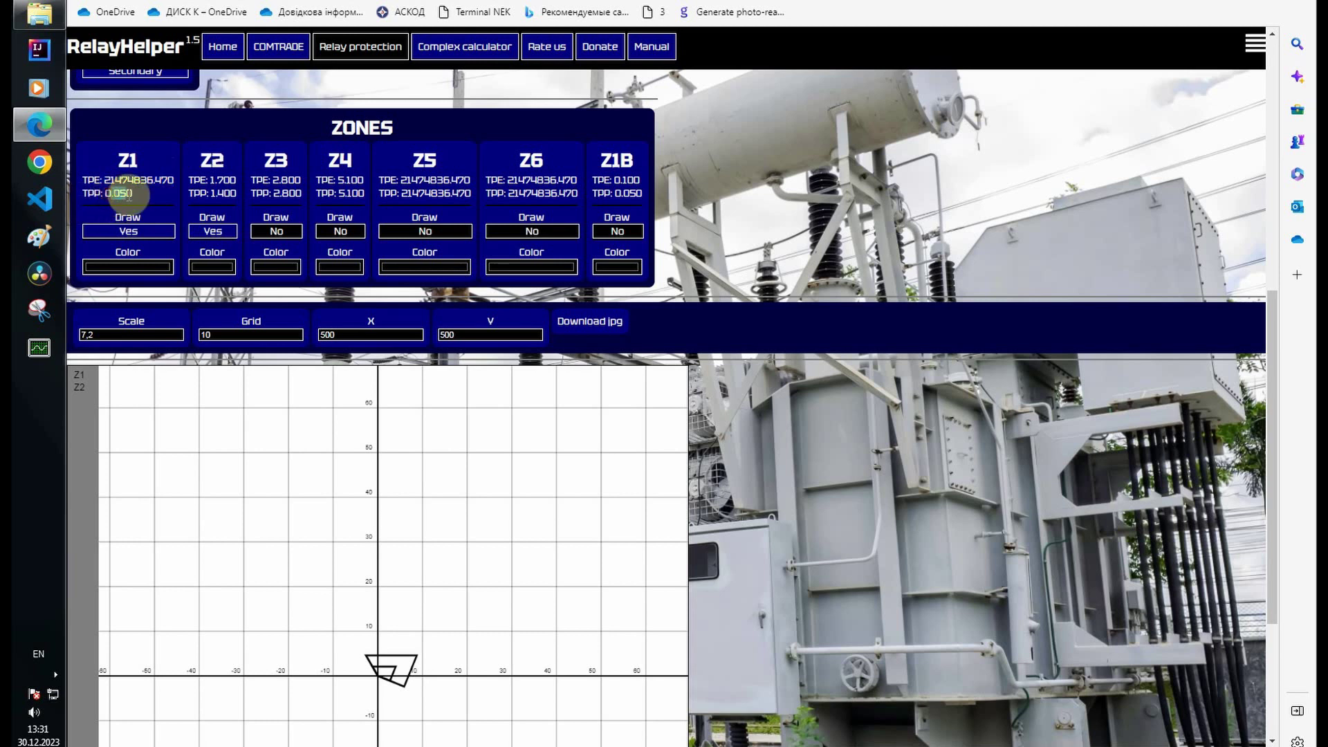
{"action": "left_click", "coordinate": [128, 266]}
{"action": "left_click", "coordinate": [216, 293]}
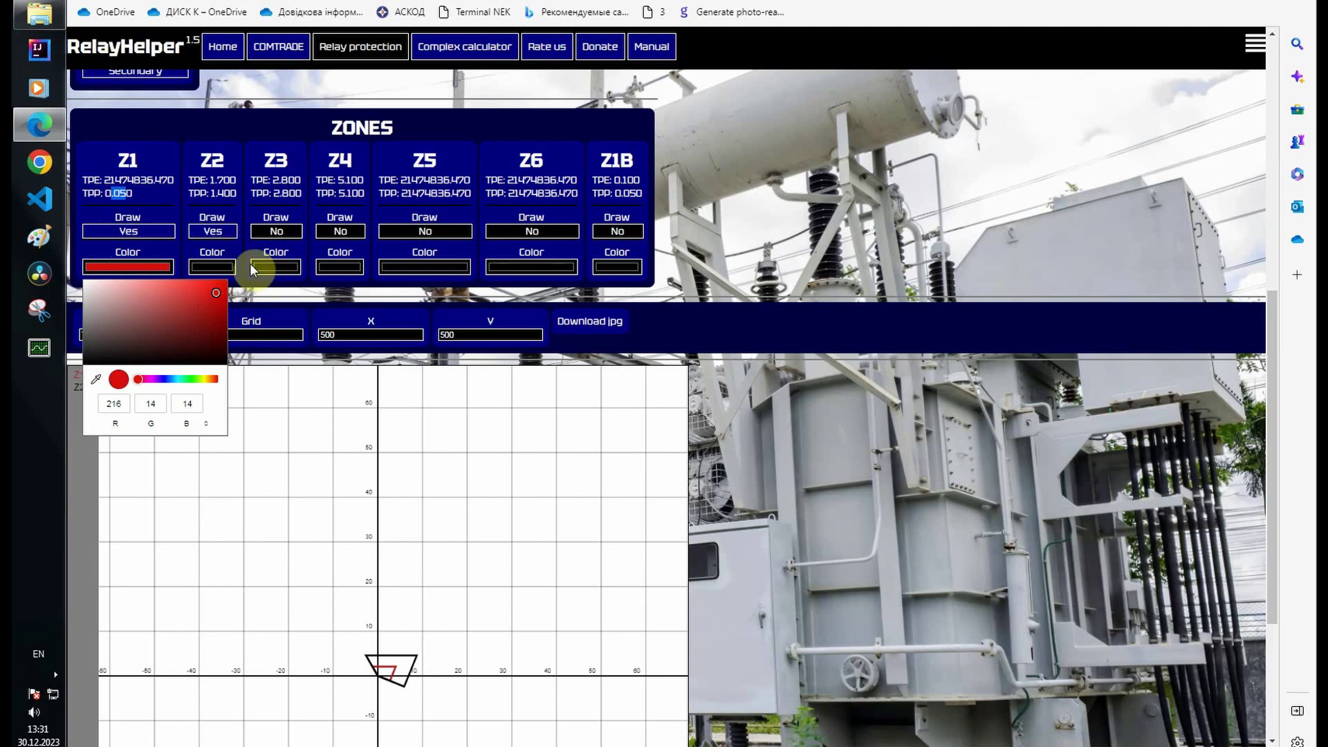
Set the color of zone Z2 to green
{"action": "left_click", "coordinate": [222, 256]}
{"action": "left_click", "coordinate": [213, 267]}
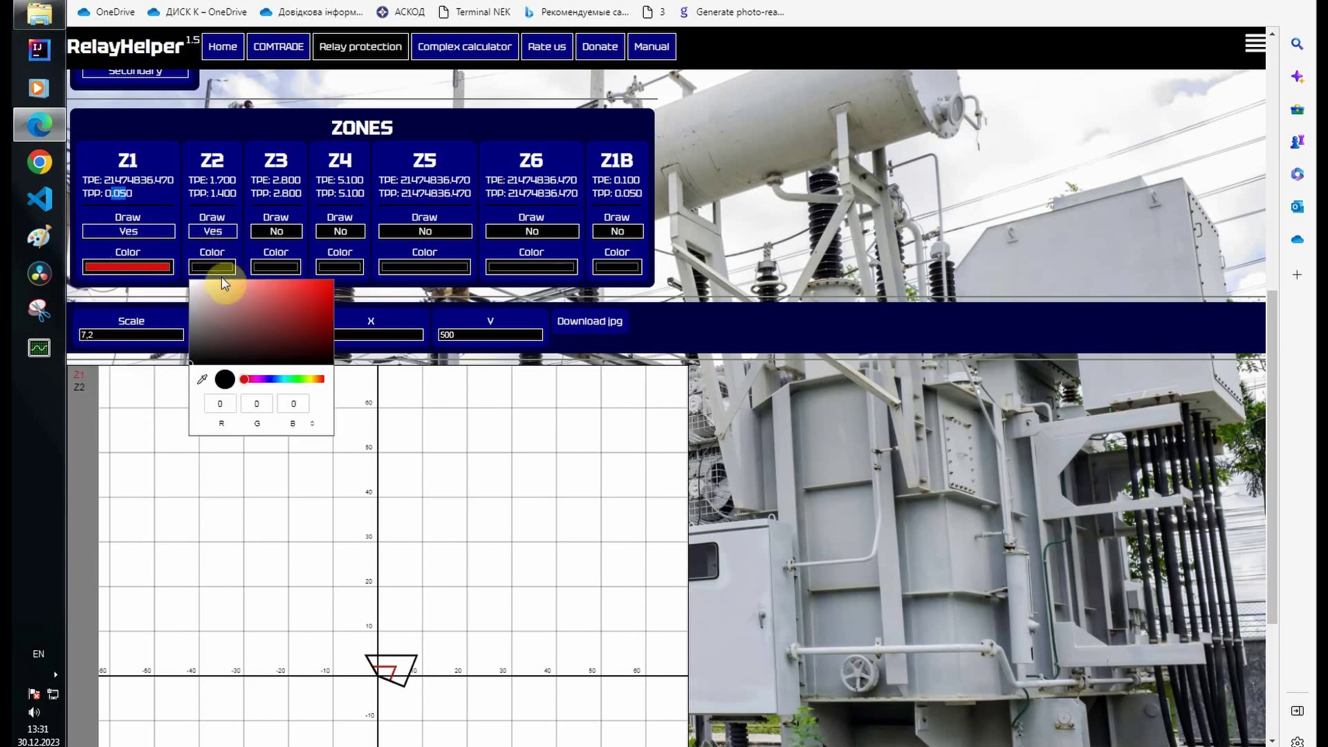
{"action": "left_click", "coordinate": [274, 303]}
{"action": "left_click", "coordinate": [294, 379]}
{"action": "left_click", "coordinate": [306, 319]}
{"action": "left_click", "coordinate": [705, 284]}
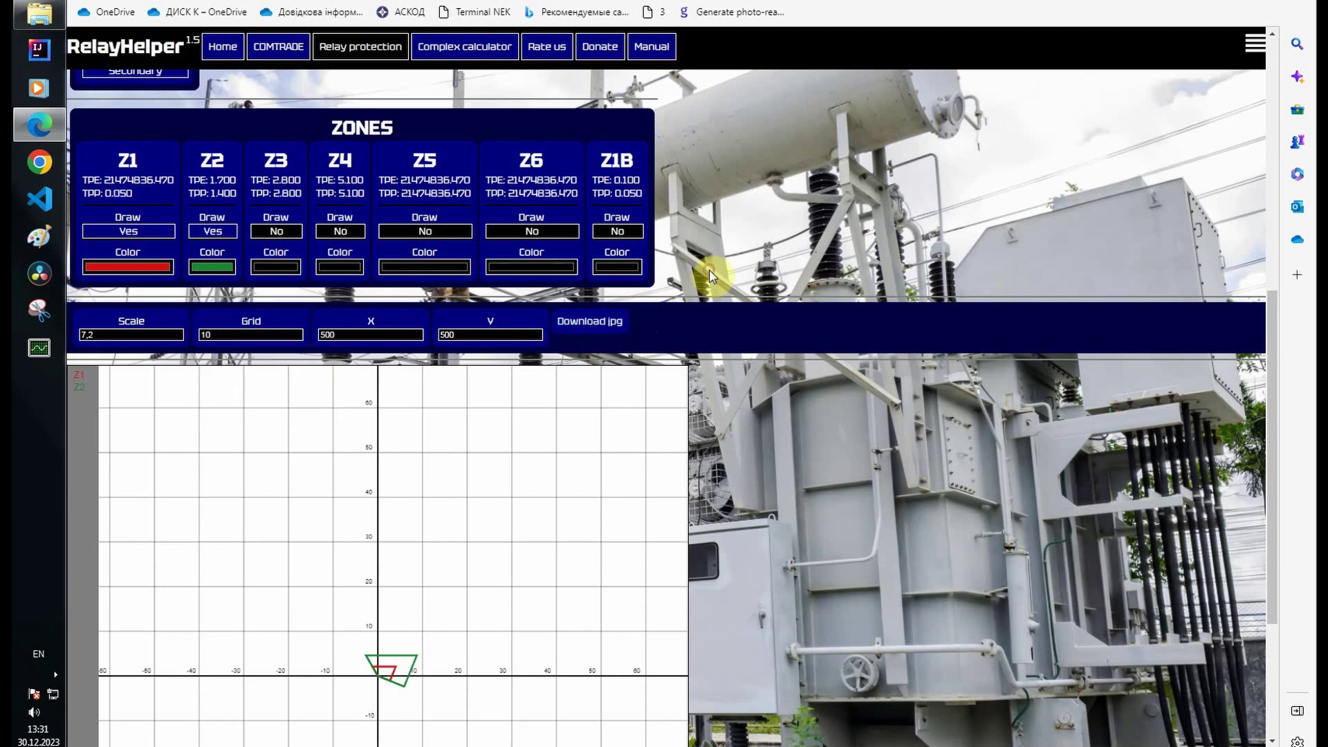
Zoom in on the impedance diagram to a scale of 14,4
{"action": "scroll", "coordinate": [350, 699], "scroll_direction": "up", "scroll_amount": 3}
{"action": "scroll", "coordinate": [370, 676], "scroll_direction": "up", "scroll_amount": 5}
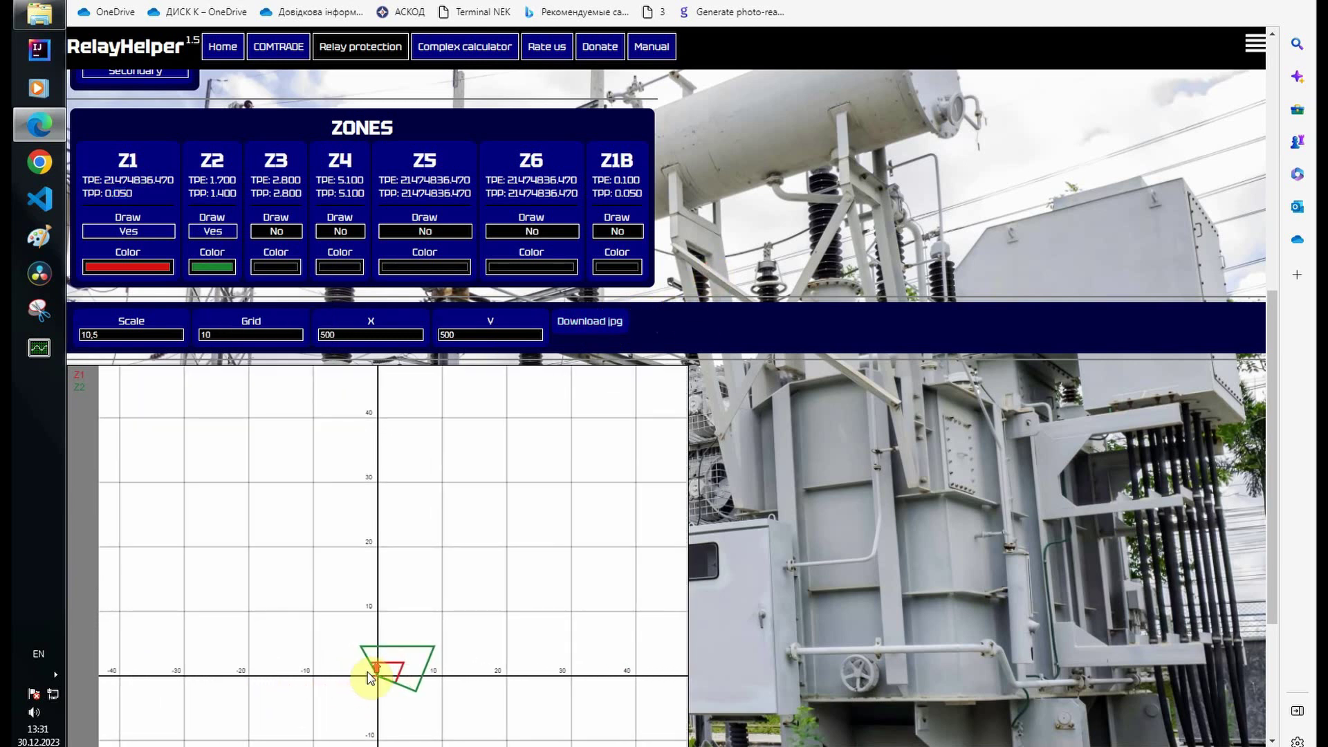
{"action": "scroll", "coordinate": [370, 677], "scroll_direction": "up", "scroll_amount": 3}
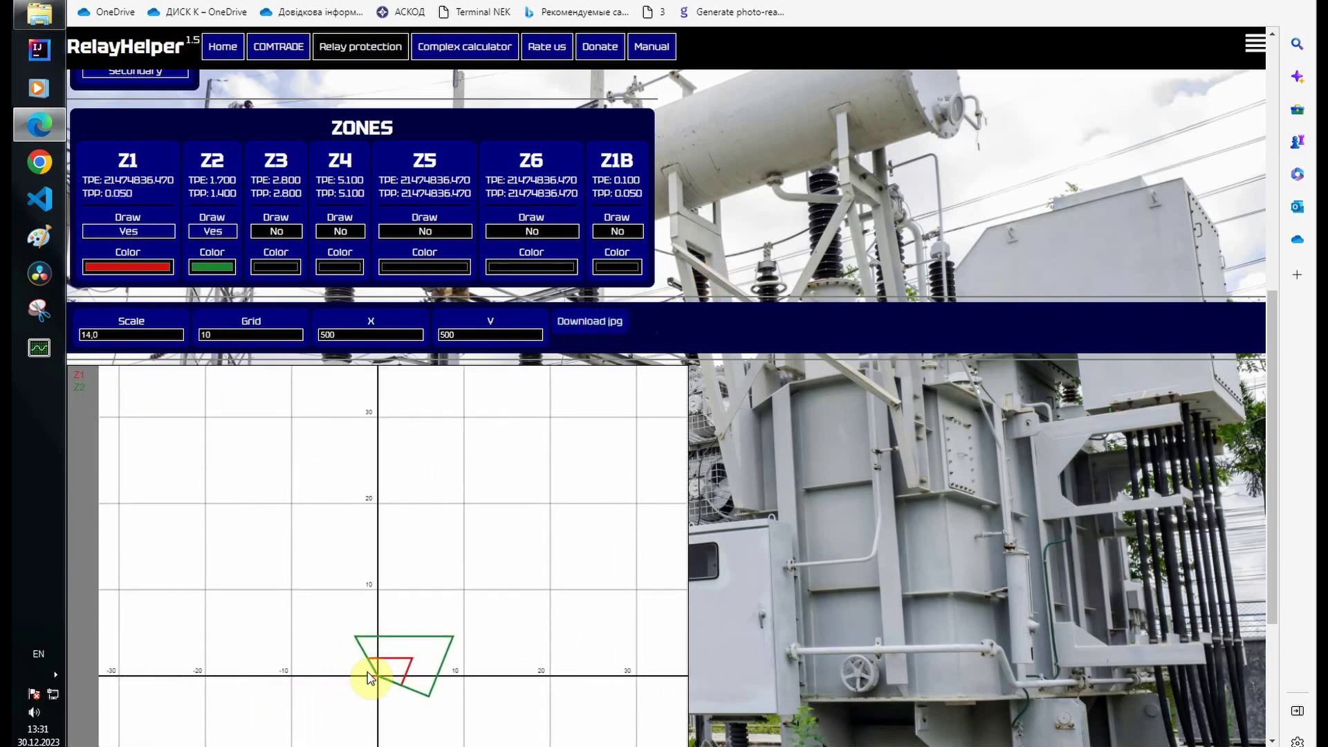
Select the Phase - Ground fault loop and review the colored Z1 and Z2 zones in the diagram
{"action": "scroll", "coordinate": [823, 174], "scroll_direction": "up", "scroll_amount": 8}
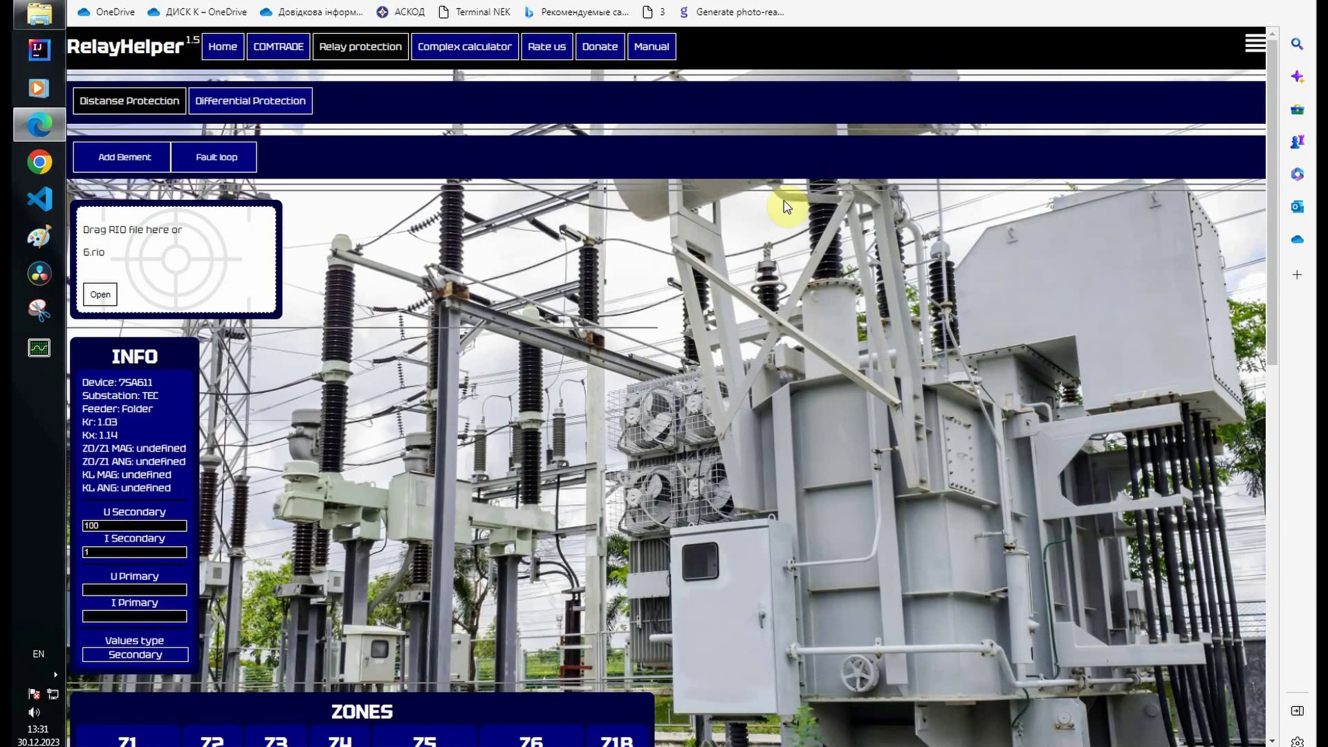
{"action": "left_click", "coordinate": [207, 159]}
{"action": "left_click", "coordinate": [184, 182]}
{"action": "scroll", "coordinate": [754, 333], "scroll_direction": "down", "scroll_amount": 10}
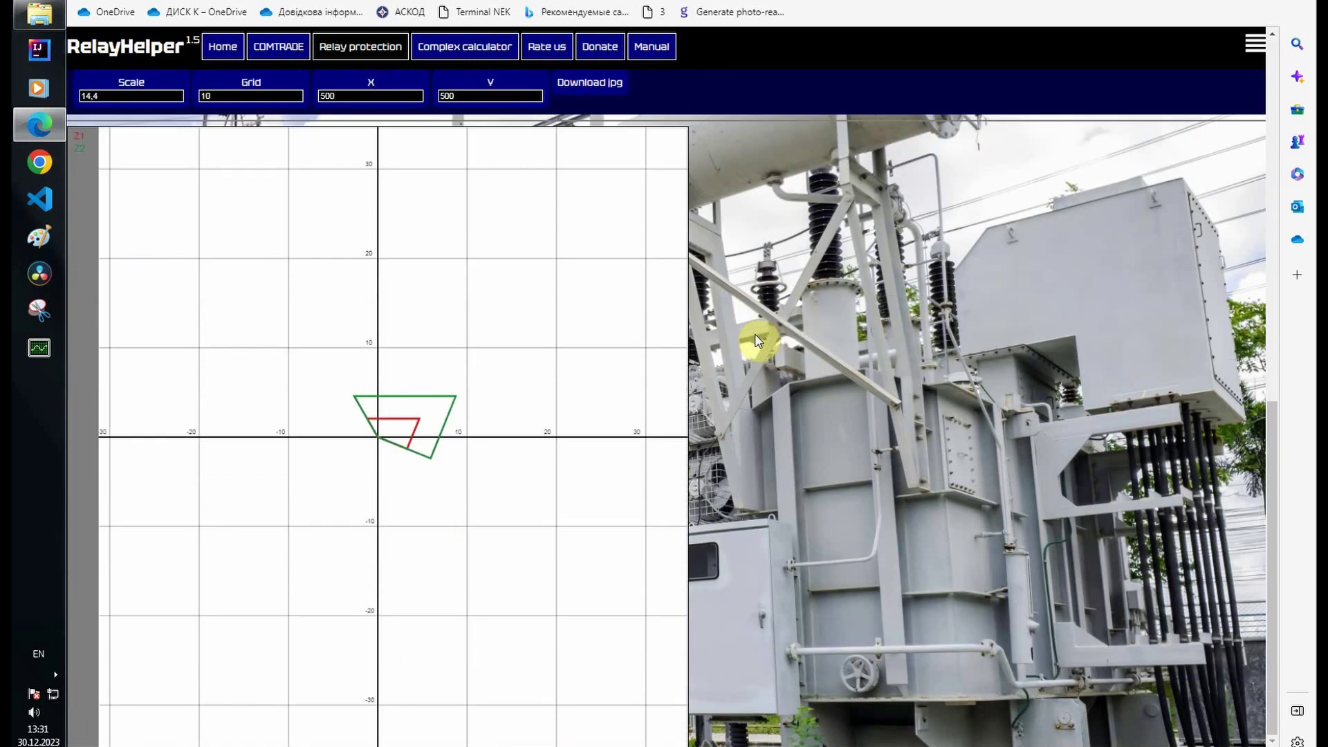
{"action": "scroll", "coordinate": [779, 337], "scroll_direction": "up", "scroll_amount": 2}
{"action": "scroll", "coordinate": [760, 395], "scroll_direction": "up", "scroll_amount": 2}
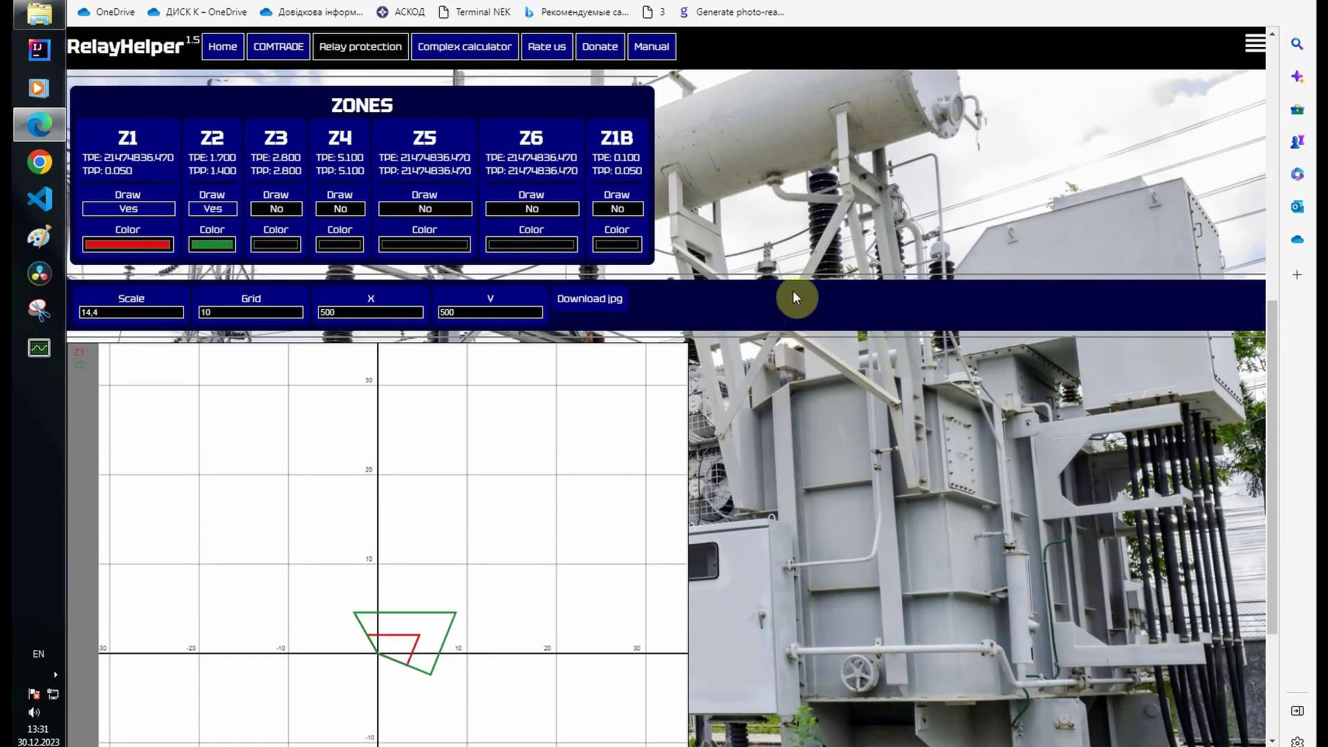
Load the ABB LZ91 LZ92 RIO file from the Omicron folder into the RIO Zones element
{"action": "scroll", "coordinate": [793, 294], "scroll_direction": "up", "scroll_amount": 5}
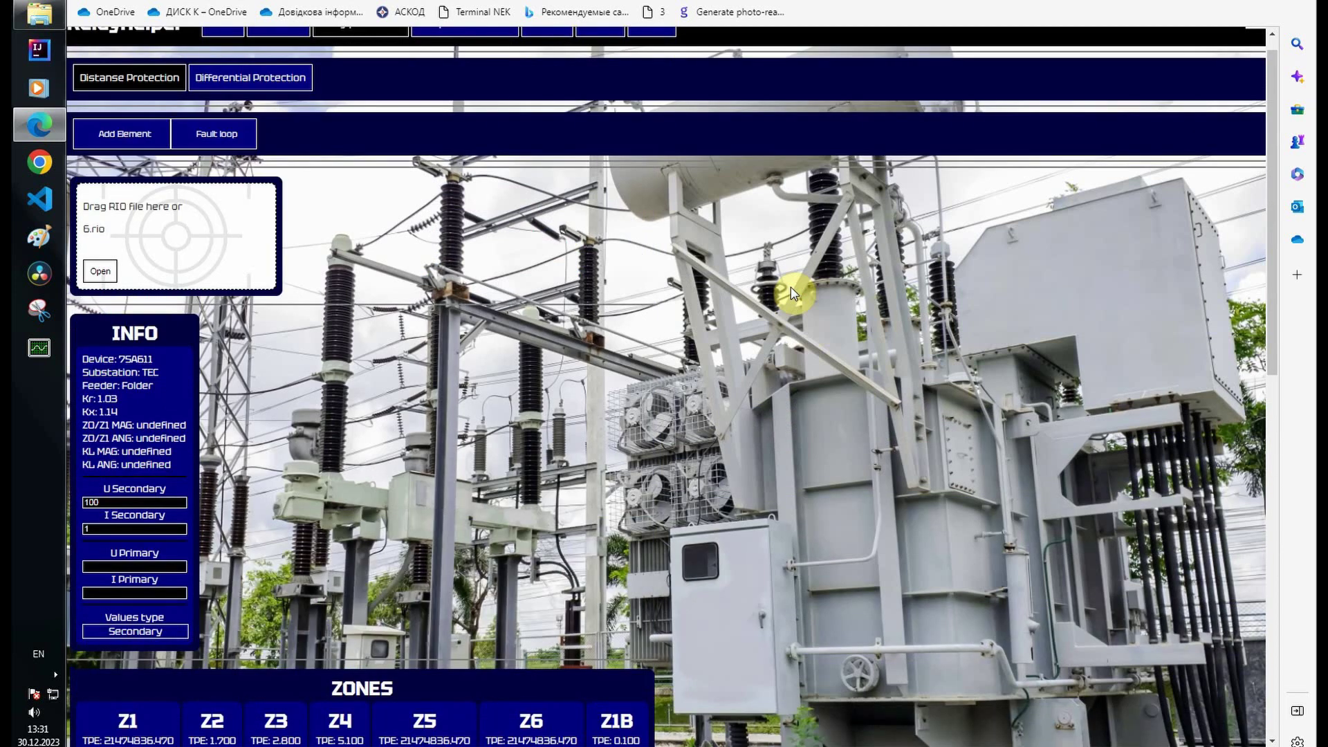
{"action": "scroll", "coordinate": [691, 277], "scroll_direction": "up", "scroll_amount": 1}
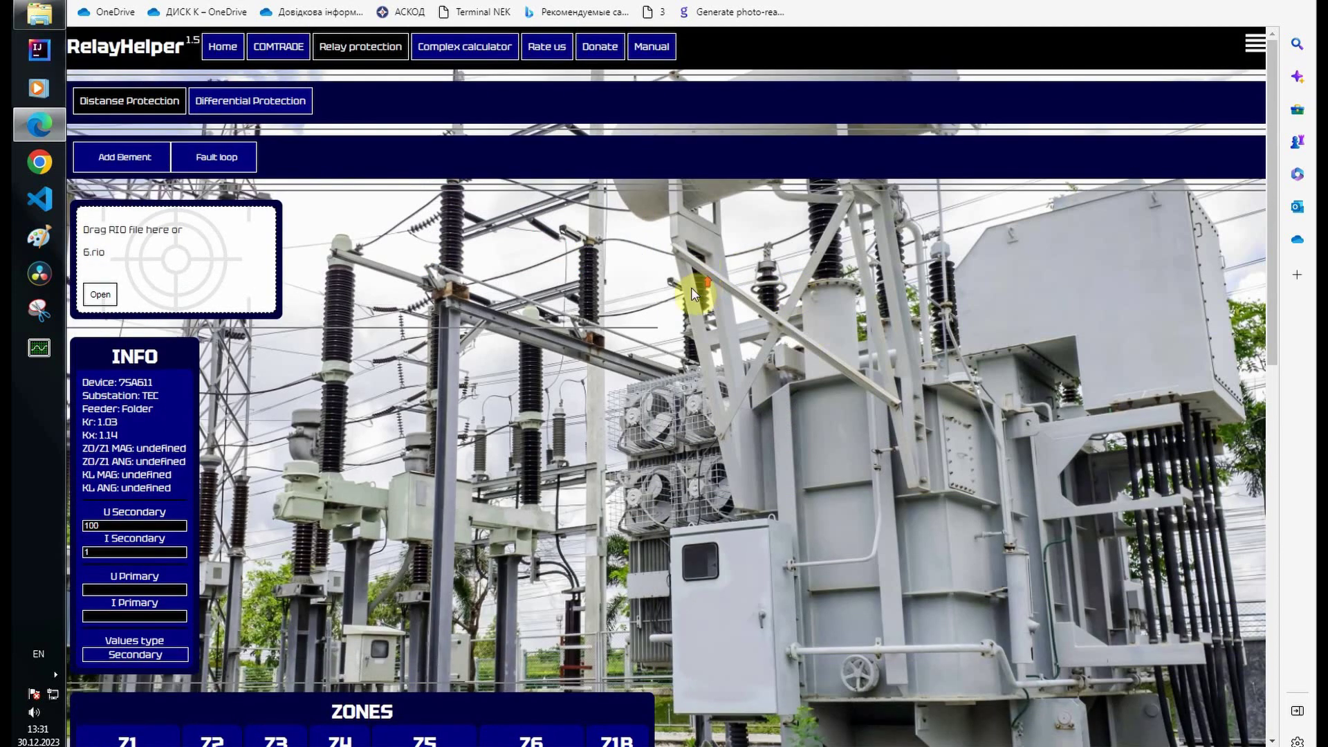
{"action": "left_click", "coordinate": [41, 17]}
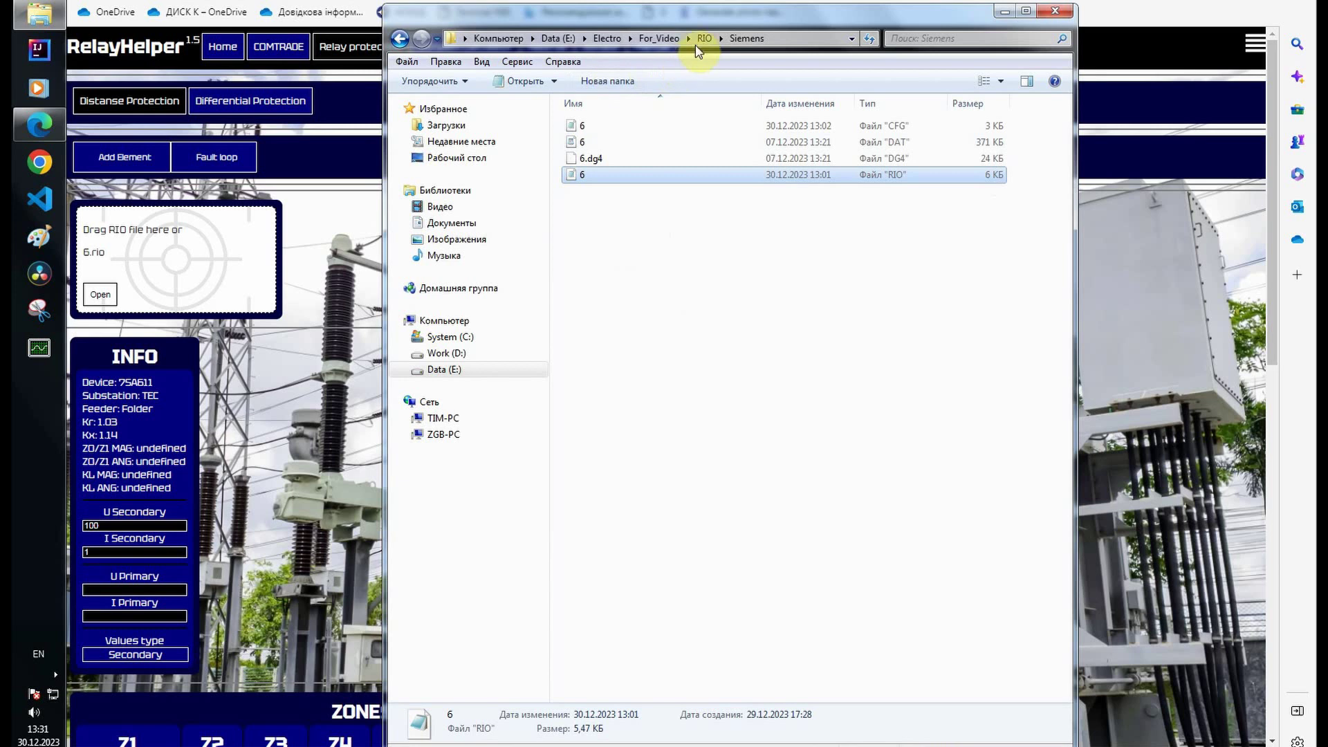
{"action": "left_click", "coordinate": [400, 38]}
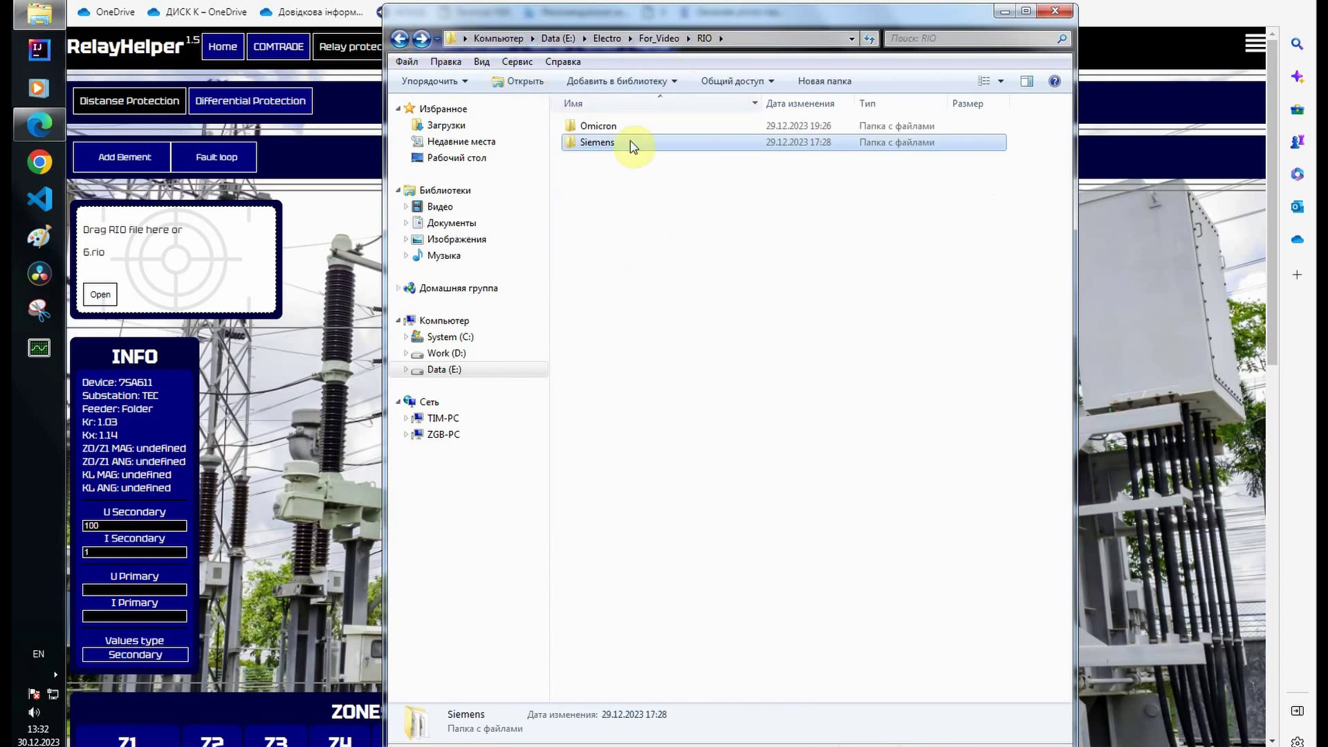
{"action": "left_click", "coordinate": [593, 128]}
{"action": "double_click", "coordinate": [592, 129]}
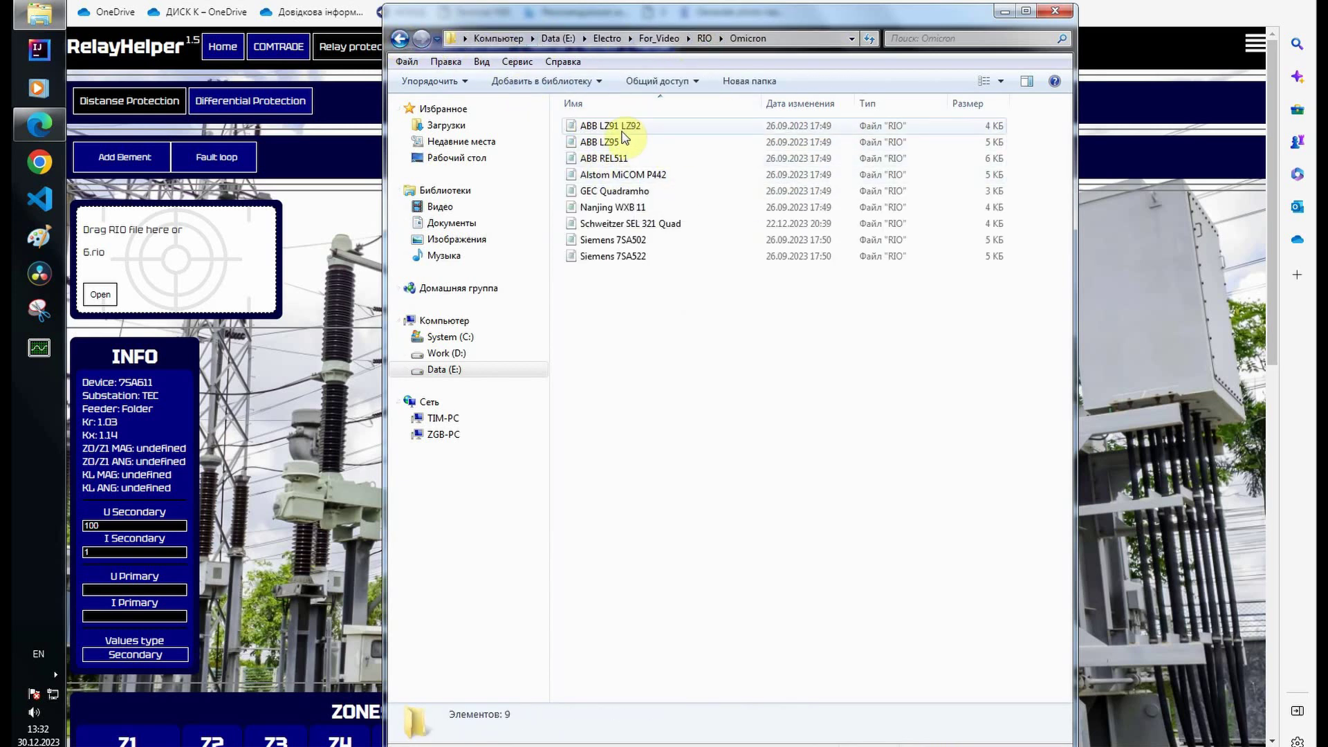
{"action": "left_click", "coordinate": [622, 127]}
{"action": "left_click_drag", "start_coordinate": [622, 128], "coordinate": [225, 255]}
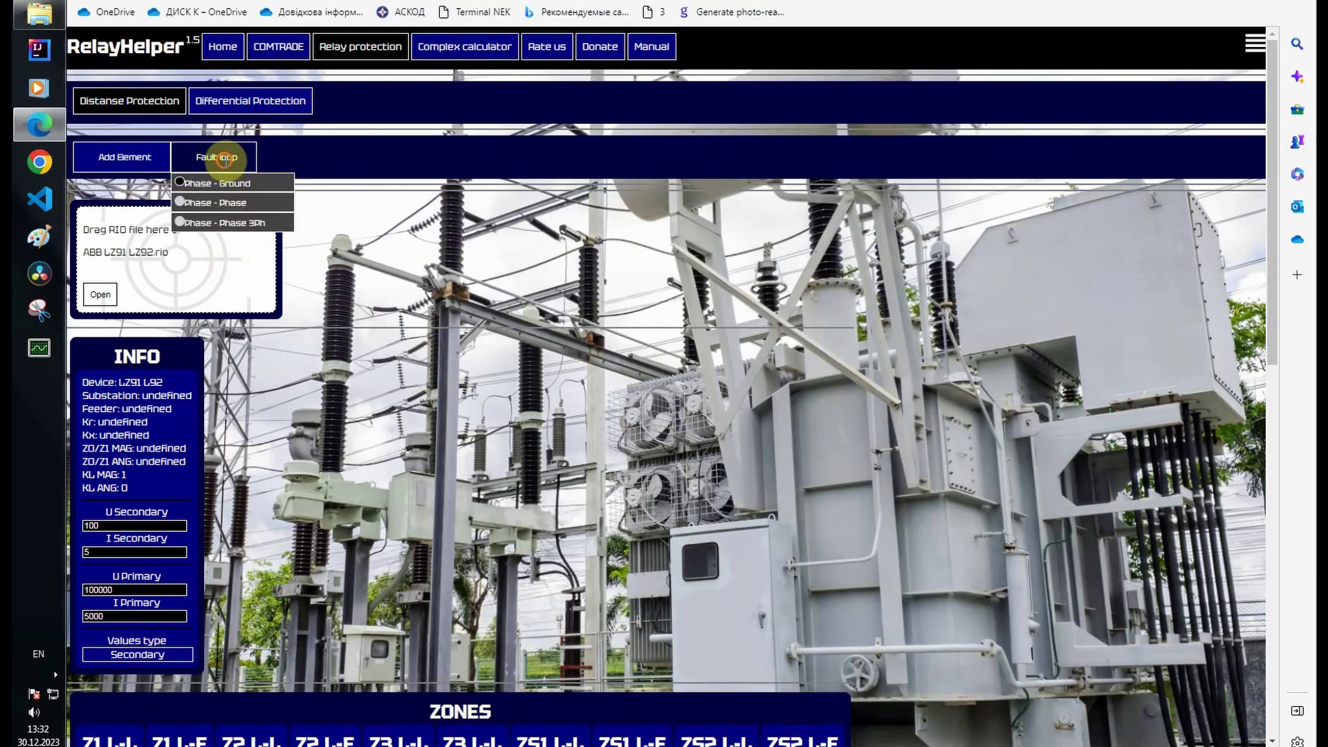
Select the Phase - Ground fault loop and review the zones and diagram of the ABB LZ91 LZ92 file
{"action": "left_click", "coordinate": [209, 183]}
{"action": "scroll", "coordinate": [918, 212], "scroll_direction": "down", "scroll_amount": 10}
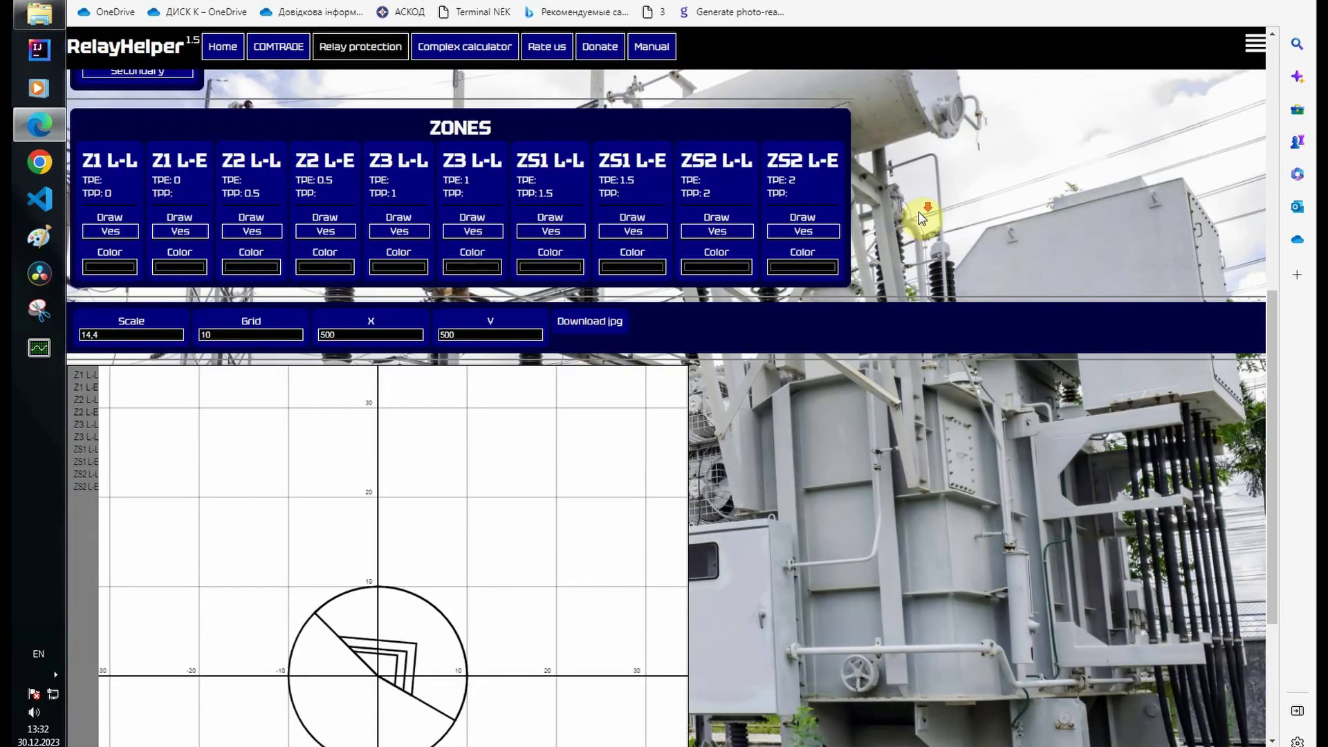
{"action": "scroll", "coordinate": [973, 350], "scroll_direction": "up", "scroll_amount": 2}
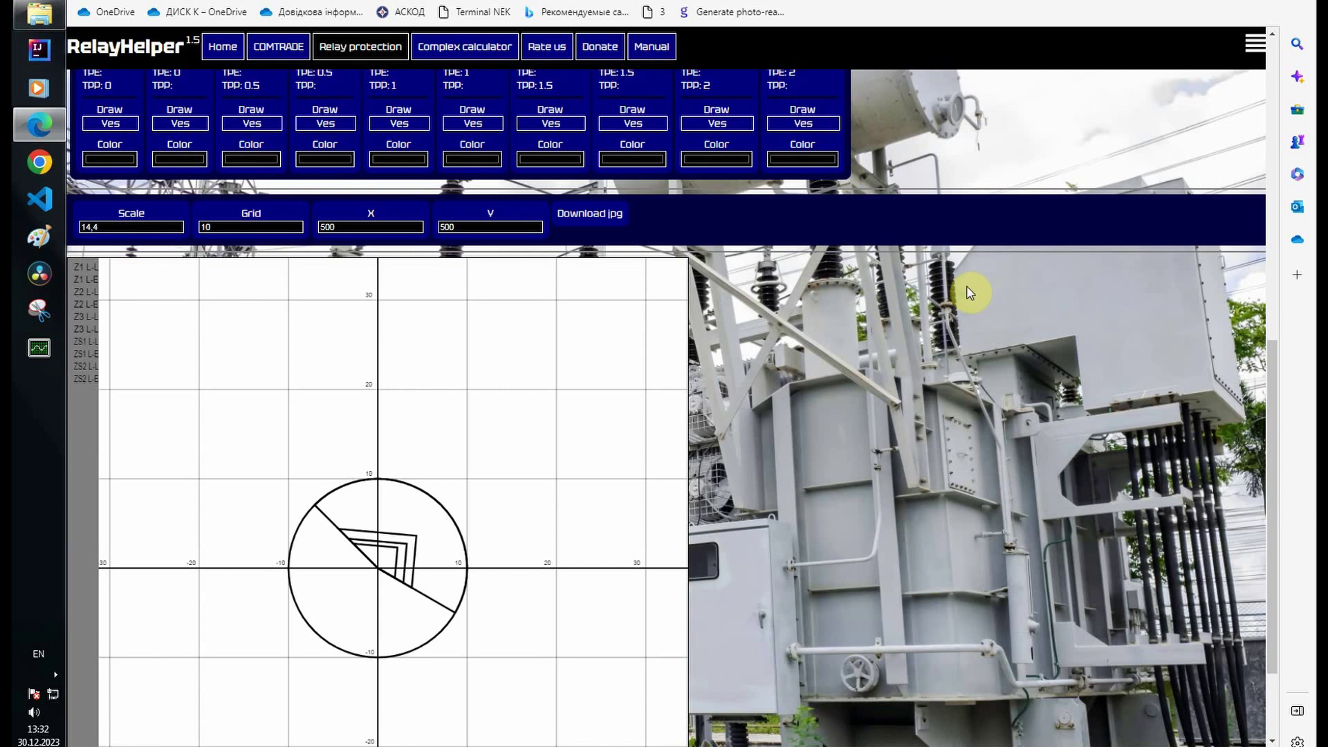
{"action": "scroll", "coordinate": [967, 294], "scroll_direction": "up", "scroll_amount": 3}
Turn off drawing of zones Z1 L-L, Z1 L-E, Z2 L-E, the second Z3 L-L, ZS1 L-E and ZS2 L-E
{"action": "scroll", "coordinate": [968, 293], "scroll_direction": "down", "scroll_amount": 2}
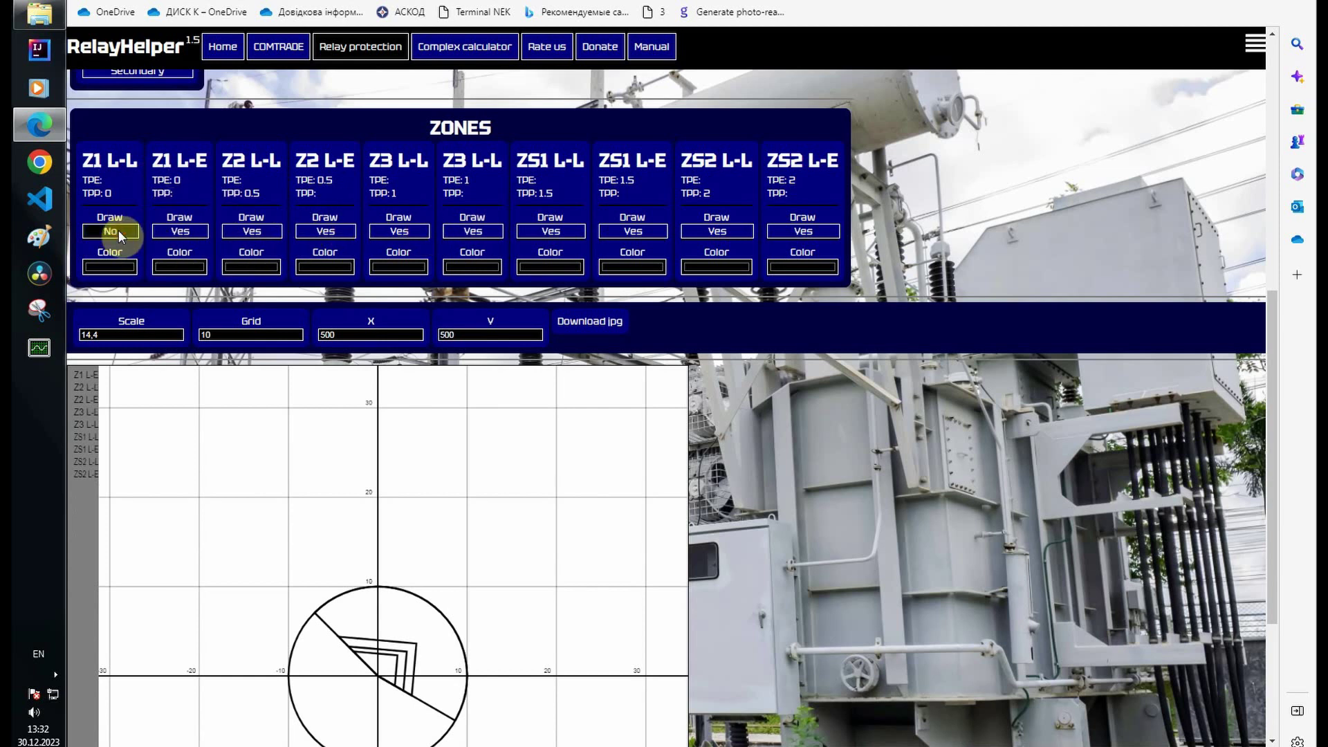
{"action": "left_click", "coordinate": [178, 231]}
{"action": "left_click", "coordinate": [324, 233]}
{"action": "left_click", "coordinate": [471, 231]}
{"action": "left_click", "coordinate": [614, 231]}
{"action": "left_click", "coordinate": [803, 232]}
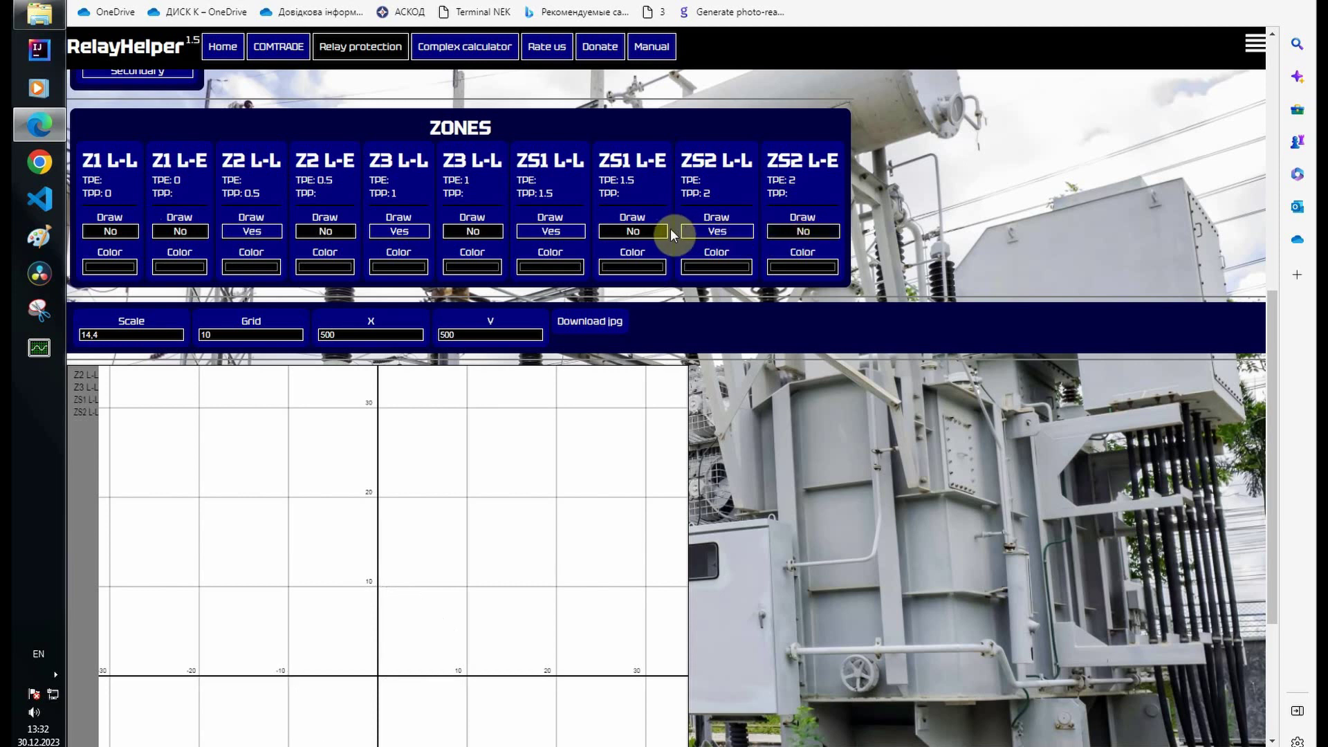
Turn drawing back on for all hidden zones, from ZS1 L-E, Z3 and Z2 L-E through Z1 and ZS2 L-E
{"action": "left_click", "coordinate": [645, 234]}
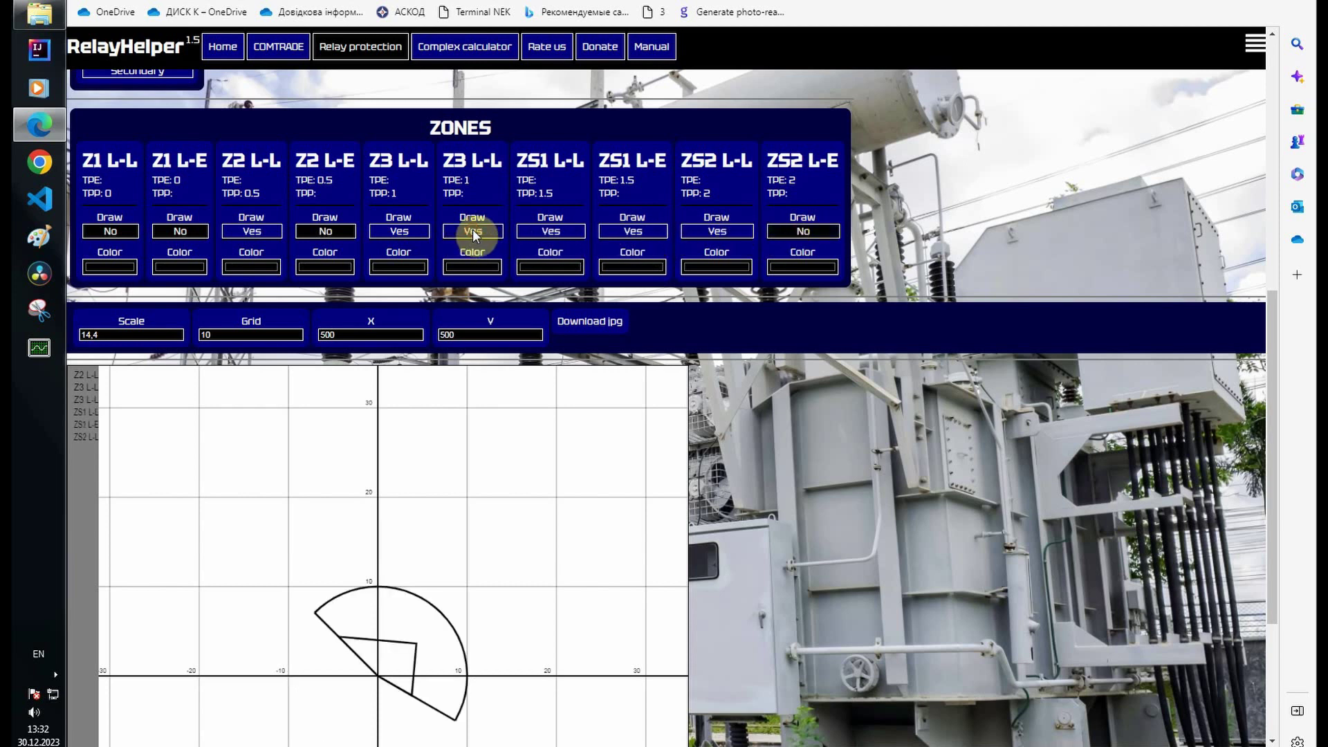
{"action": "left_click", "coordinate": [325, 231]}
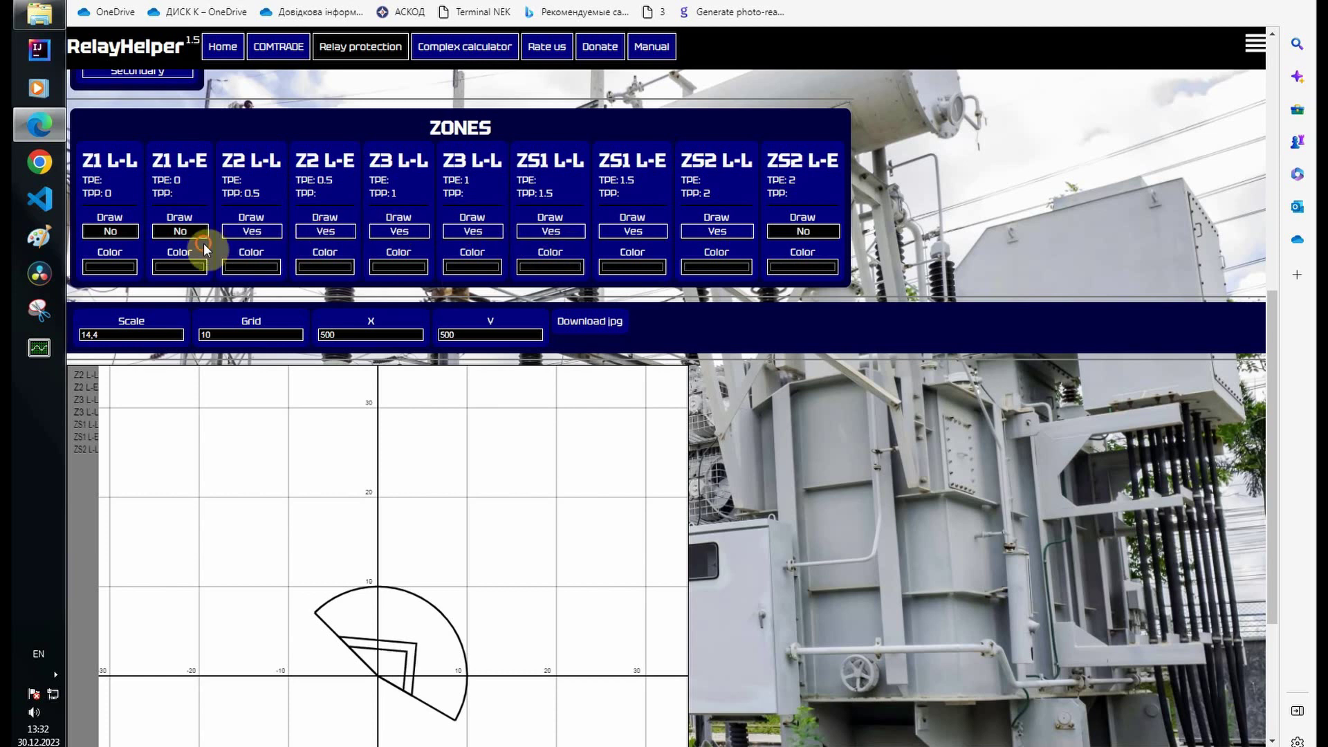
{"action": "left_click", "coordinate": [108, 232]}
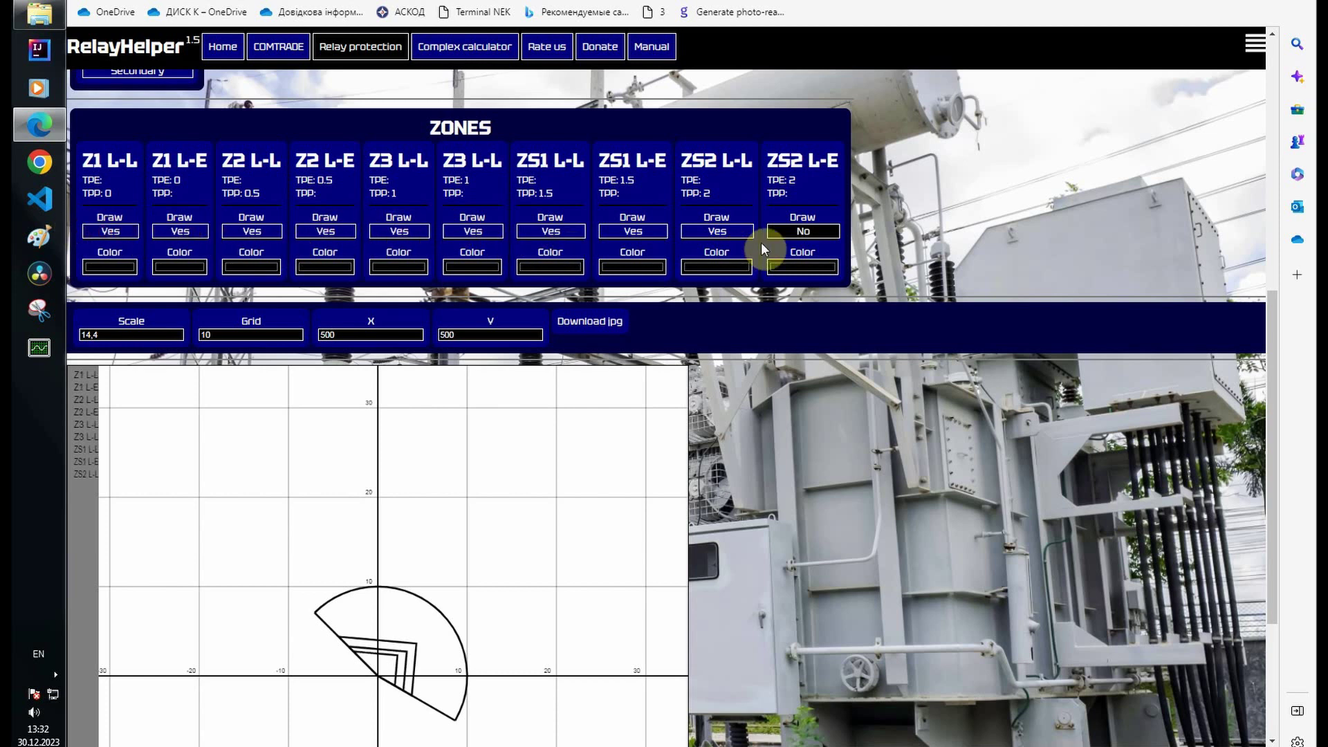
{"action": "left_click", "coordinate": [803, 232]}
Load the ABB REL511 RIO file from the Omicron folder in place of the current file
{"action": "scroll", "coordinate": [927, 225], "scroll_direction": "up", "scroll_amount": 5}
{"action": "scroll", "coordinate": [926, 225], "scroll_direction": "up", "scroll_amount": 4}
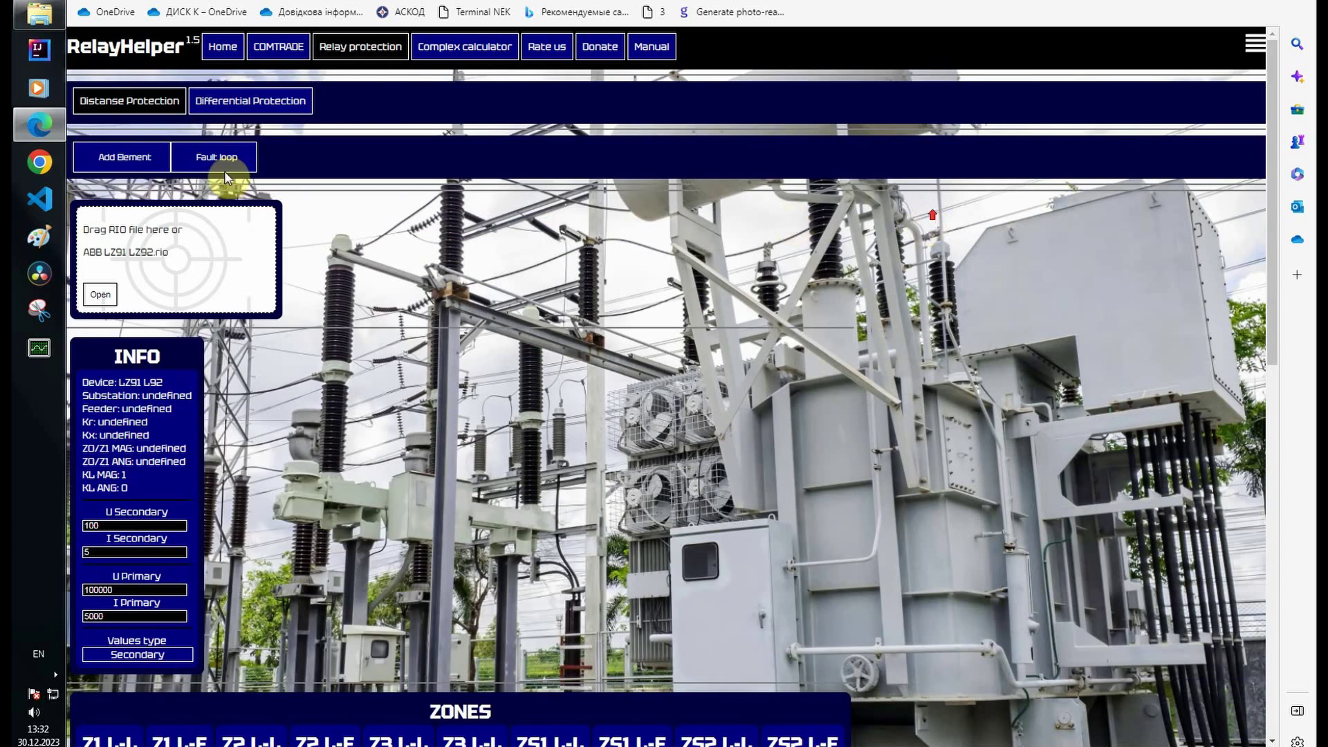
{"action": "left_click", "coordinate": [24, 17]}
{"action": "left_click", "coordinate": [608, 164]}
{"action": "left_click_drag", "start_coordinate": [609, 164], "coordinate": [227, 265]}
Zoom out the REL511 impedance diagram to a scale of 9,4 to fit all its zones
{"action": "scroll", "coordinate": [860, 268], "scroll_direction": "down", "scroll_amount": 10}
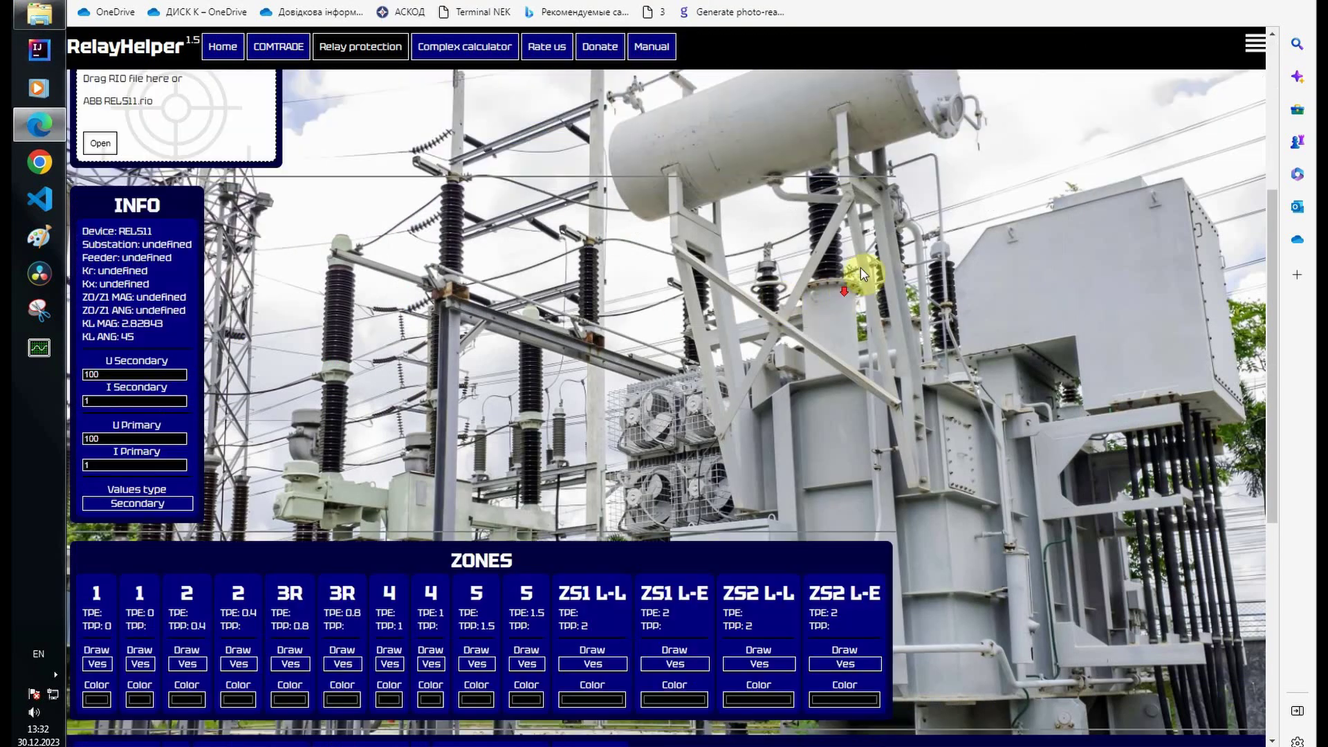
{"action": "scroll", "coordinate": [477, 536], "scroll_direction": "down", "scroll_amount": 6}
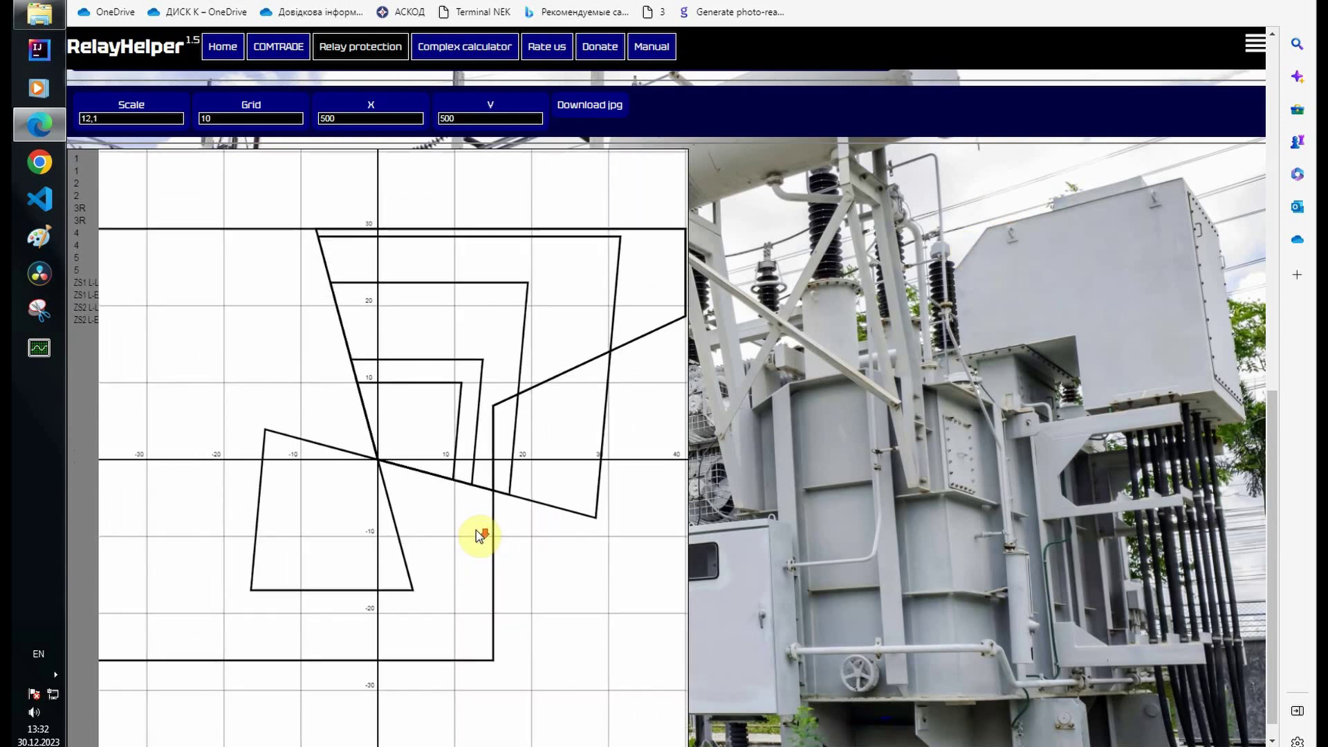
{"action": "scroll", "coordinate": [477, 540], "scroll_direction": "down", "scroll_amount": 1}
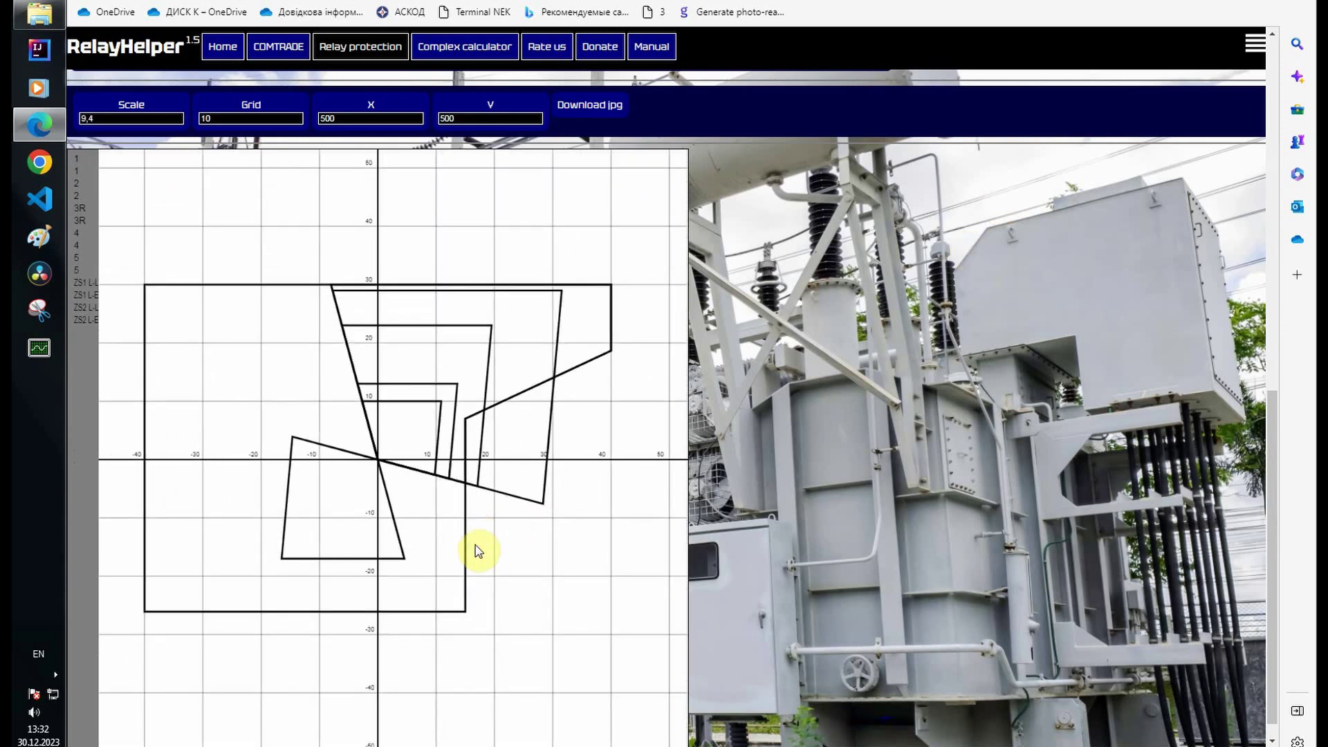
Switch the fault loop to Phase - Phase and review the resulting REL511 zone diagram
{"action": "scroll", "coordinate": [971, 346], "scroll_direction": "up", "scroll_amount": 15}
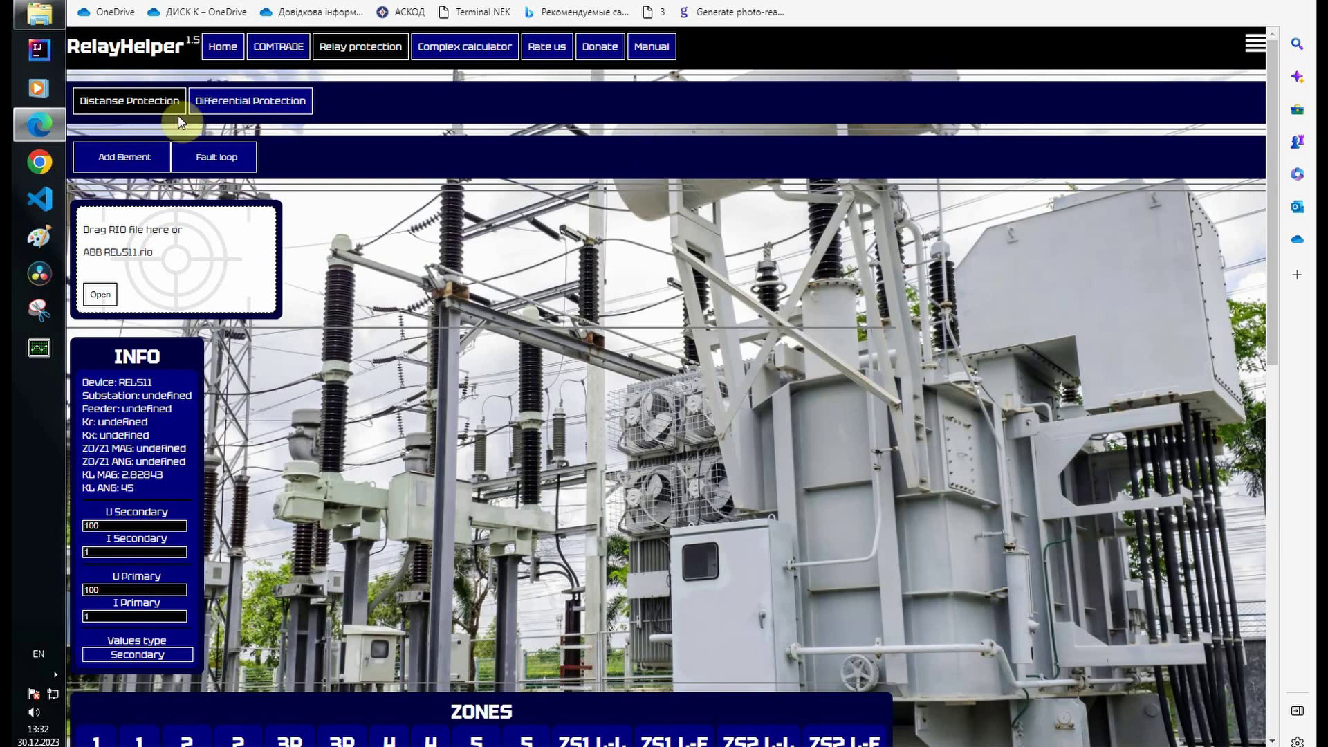
{"action": "left_click", "coordinate": [178, 197]}
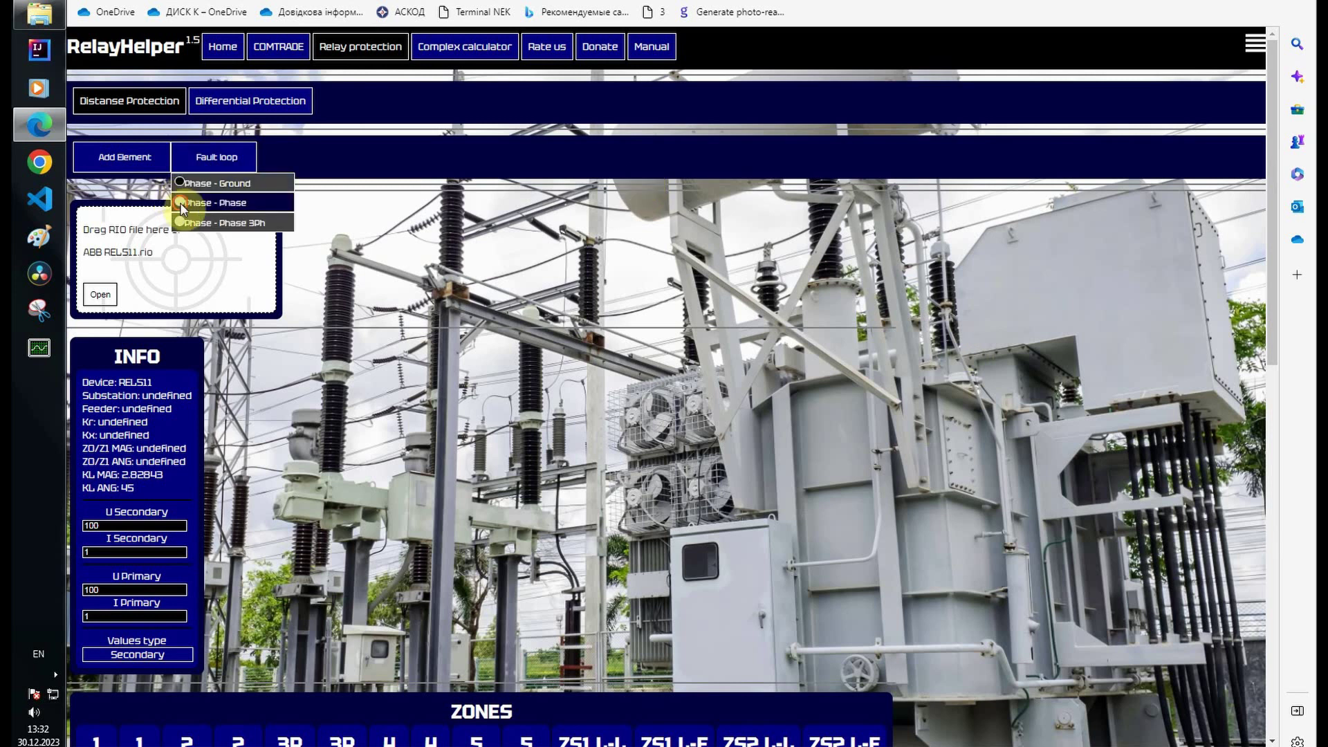
{"action": "scroll", "coordinate": [876, 297], "scroll_direction": "down", "scroll_amount": 12}
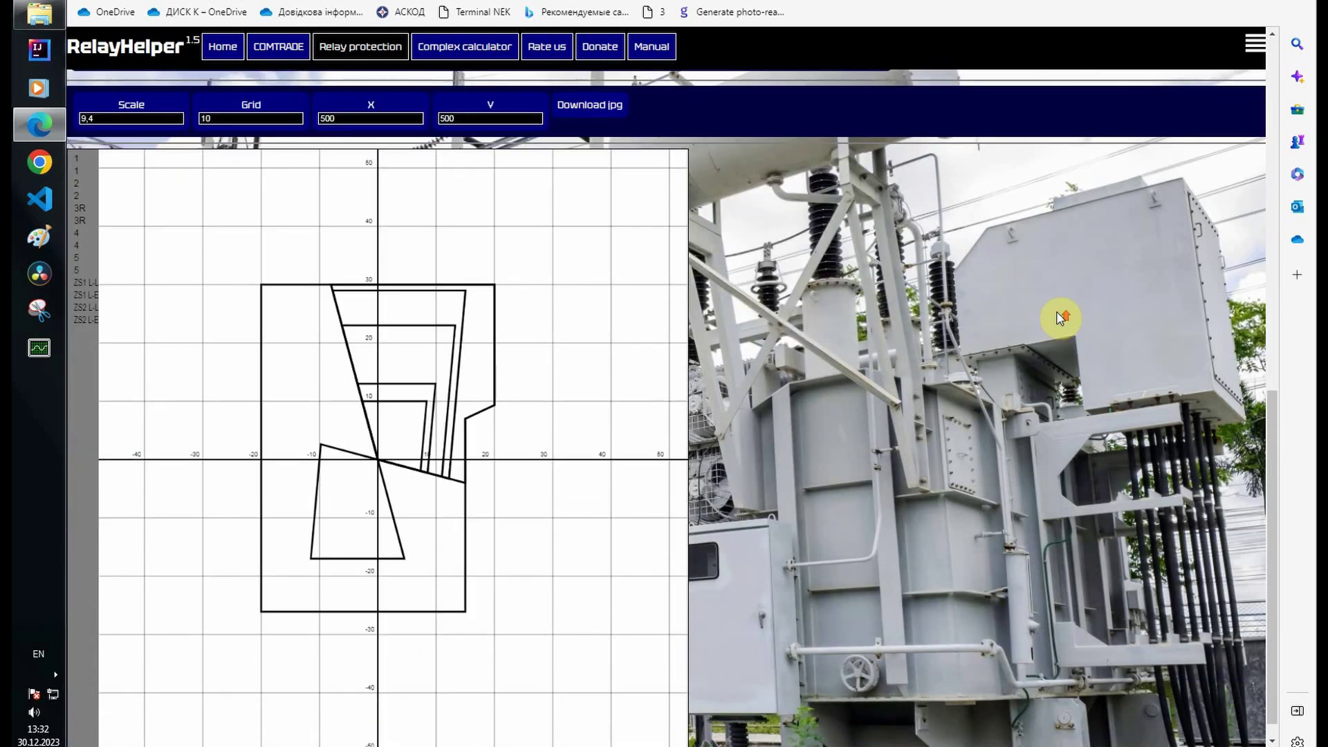
{"action": "scroll", "coordinate": [1060, 318], "scroll_direction": "up", "scroll_amount": 12}
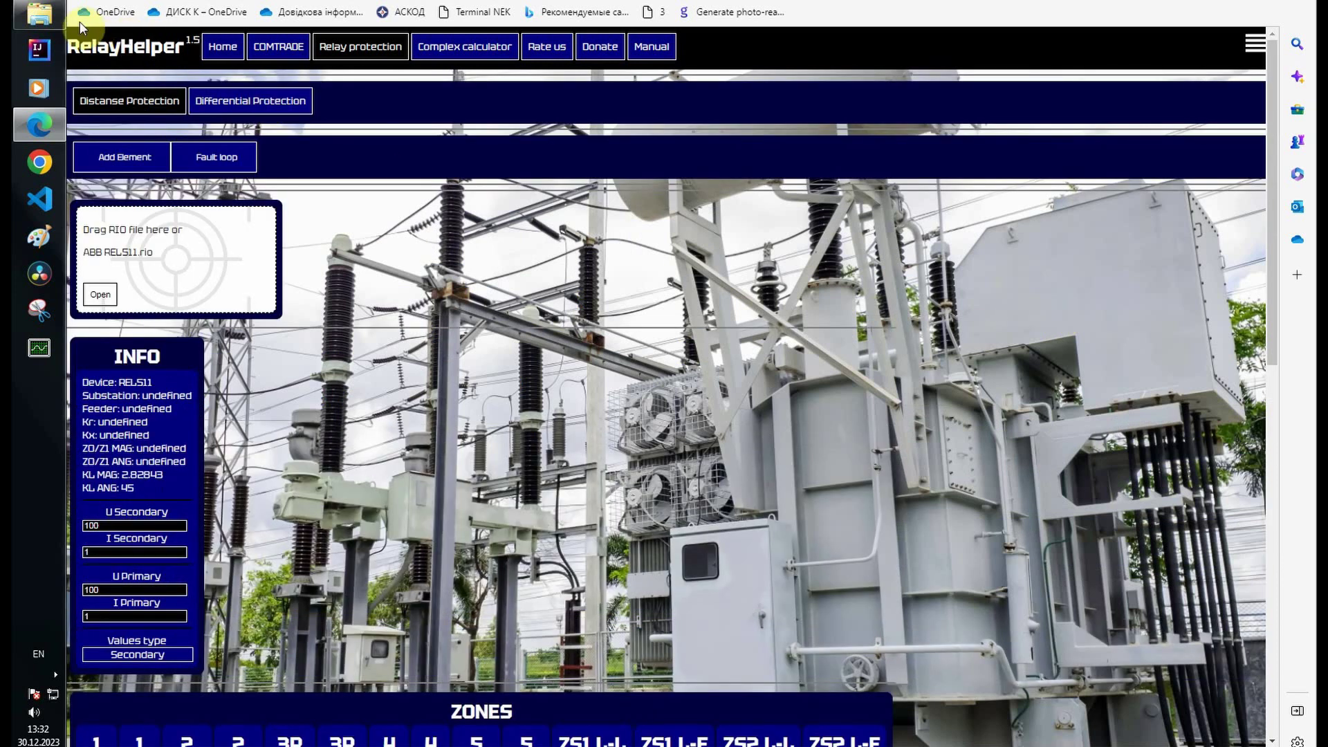
Load the Alstom MiCOM P442 RIO file from the Omicron folder and view its impedance diagram
{"action": "left_click", "coordinate": [40, 12]}
{"action": "left_click_drag", "start_coordinate": [626, 175], "coordinate": [197, 250]}
{"action": "scroll", "coordinate": [901, 301], "scroll_direction": "down", "scroll_amount": 12}
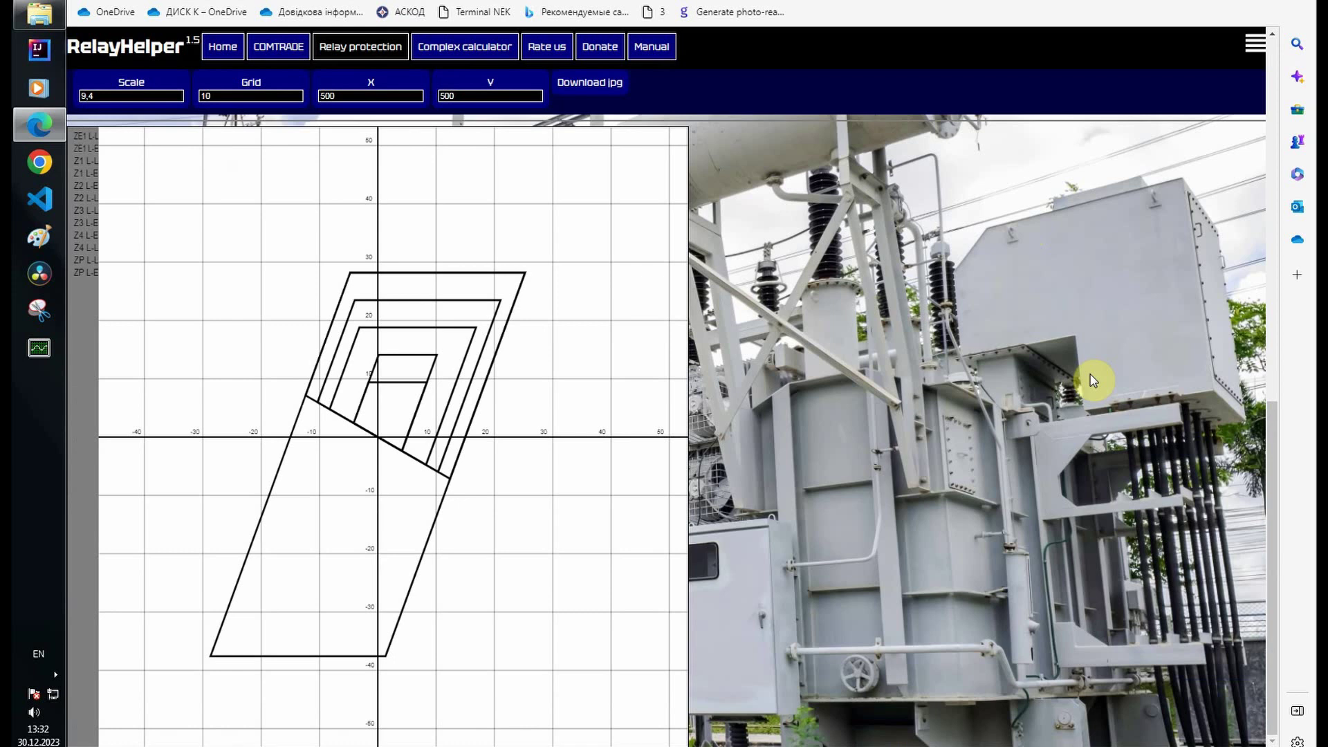
Switch the fault loop to Phase - Ground and review the MiCOM P442 zone diagram
{"action": "scroll", "coordinate": [1093, 380], "scroll_direction": "up", "scroll_amount": 2}
{"action": "scroll", "coordinate": [1093, 379], "scroll_direction": "up", "scroll_amount": 10}
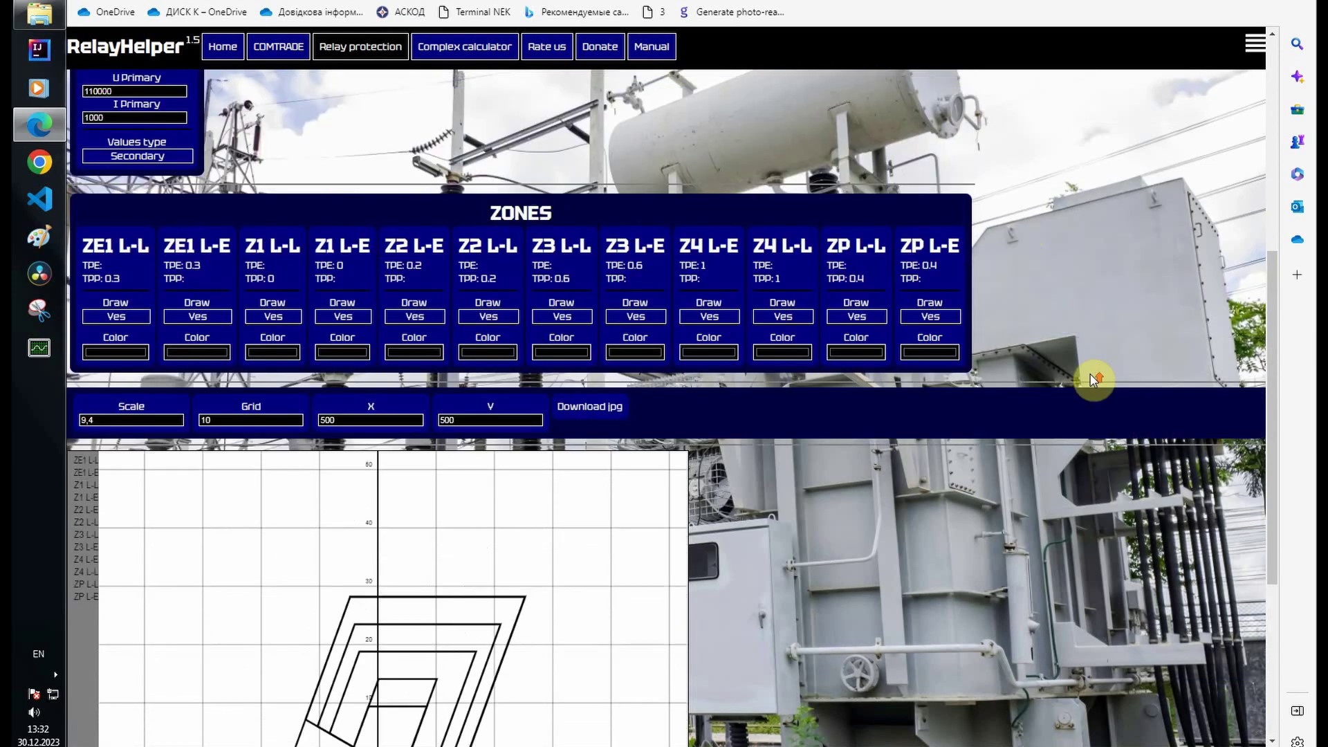
{"action": "mouse_move", "coordinate": [187, 155]}
{"action": "left_click", "coordinate": [179, 182]}
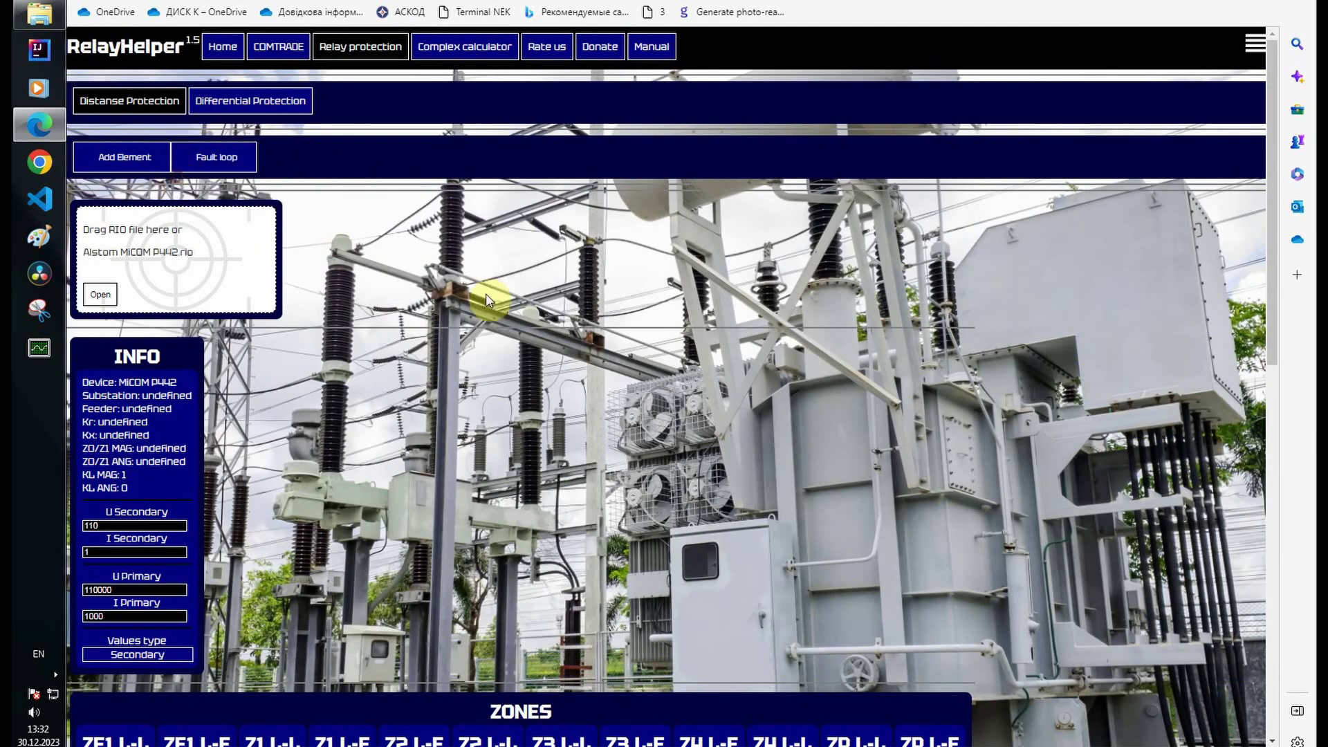
{"action": "scroll", "coordinate": [1042, 353], "scroll_direction": "down", "scroll_amount": 12}
{"action": "scroll", "coordinate": [1041, 352], "scroll_direction": "up", "scroll_amount": 2}
Replace the MiCOM P442 file with the GEC Quadramho RIO file and view its zones on the diagram
{"action": "scroll", "coordinate": [1041, 353], "scroll_direction": "up", "scroll_amount": 10}
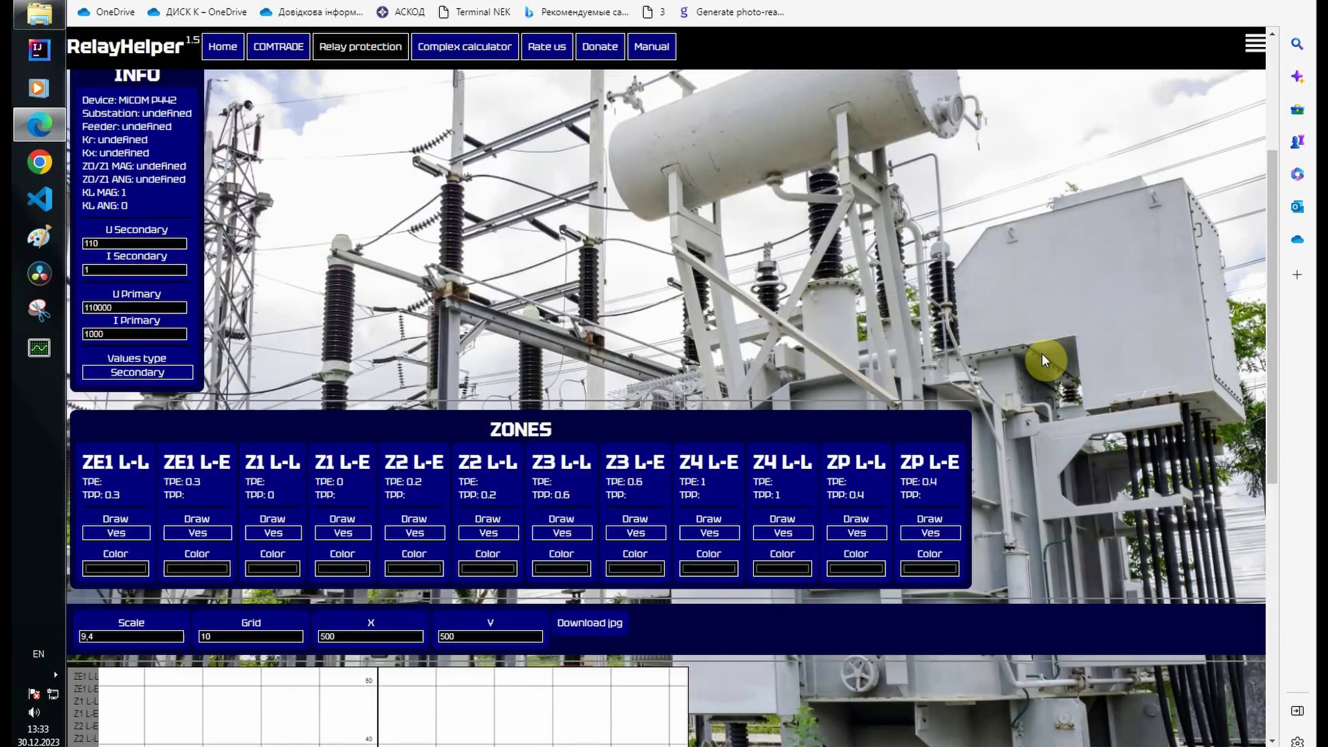
{"action": "left_click", "coordinate": [39, 13]}
{"action": "left_click_drag", "start_coordinate": [612, 191], "coordinate": [217, 248]}
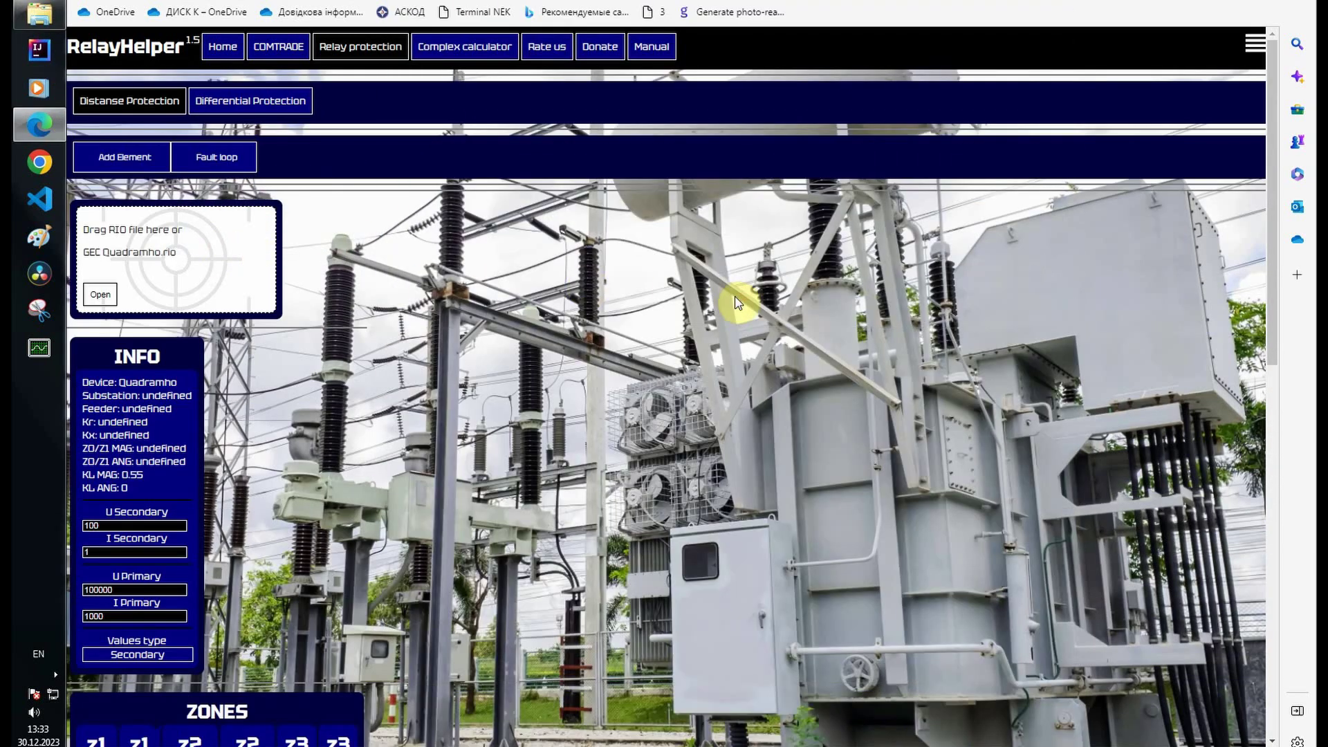
{"action": "scroll", "coordinate": [735, 296], "scroll_direction": "down", "scroll_amount": 12}
Switch the fault loop to Phase - Phase and review the resulting Quadramho zone diagram
{"action": "scroll", "coordinate": [791, 281], "scroll_direction": "up", "scroll_amount": 5}
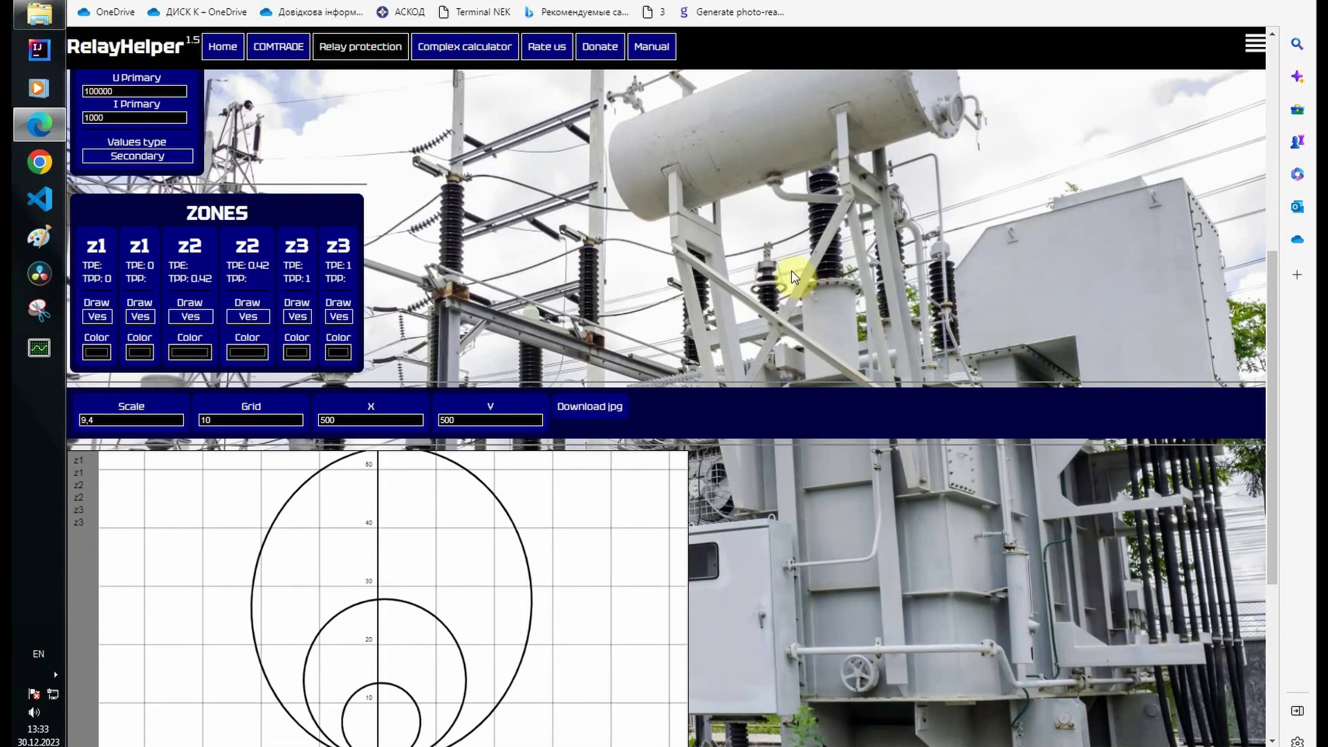
{"action": "scroll", "coordinate": [791, 271], "scroll_direction": "up", "scroll_amount": 7}
{"action": "left_click", "coordinate": [177, 202]}
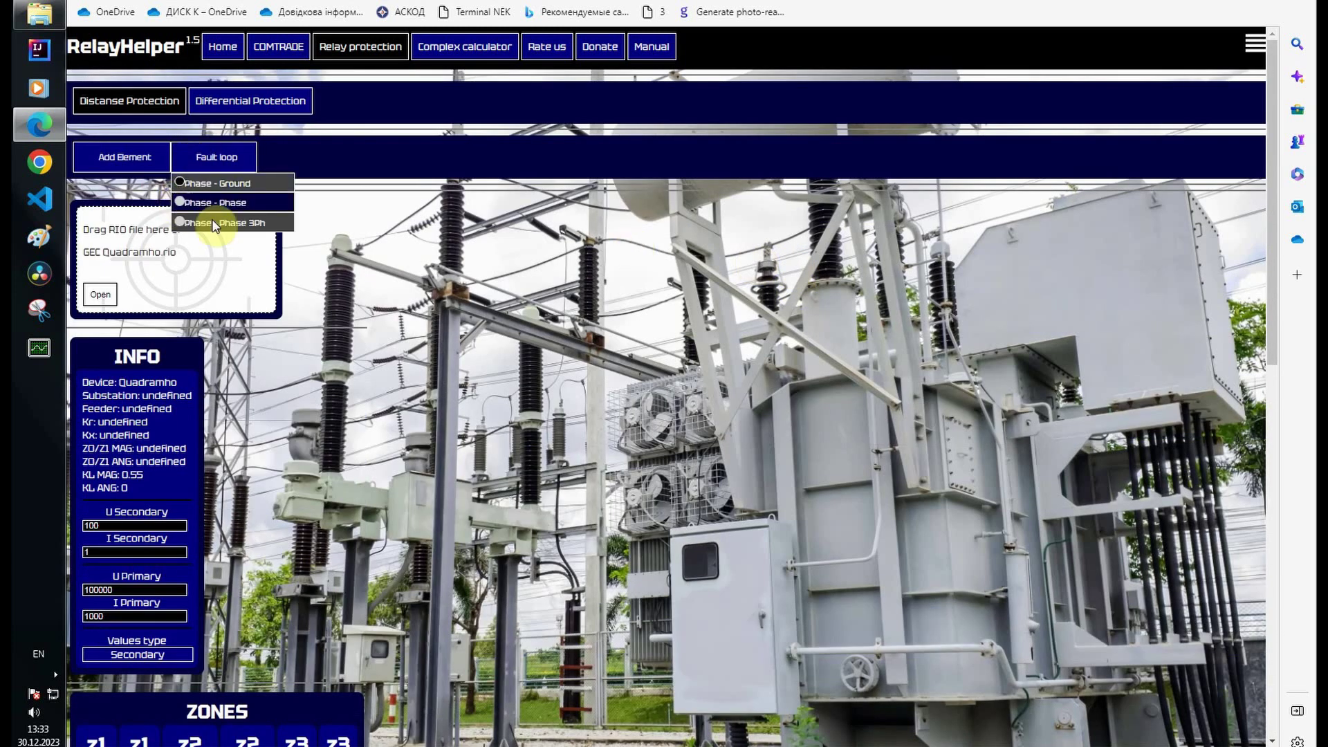
{"action": "left_click", "coordinate": [215, 222]}
{"action": "scroll", "coordinate": [963, 347], "scroll_direction": "down", "scroll_amount": 12}
Load the Nanjing WXB 11 RIO file from the Omicron folder and view its impedance diagram
{"action": "scroll", "coordinate": [963, 347], "scroll_direction": "up", "scroll_amount": 12}
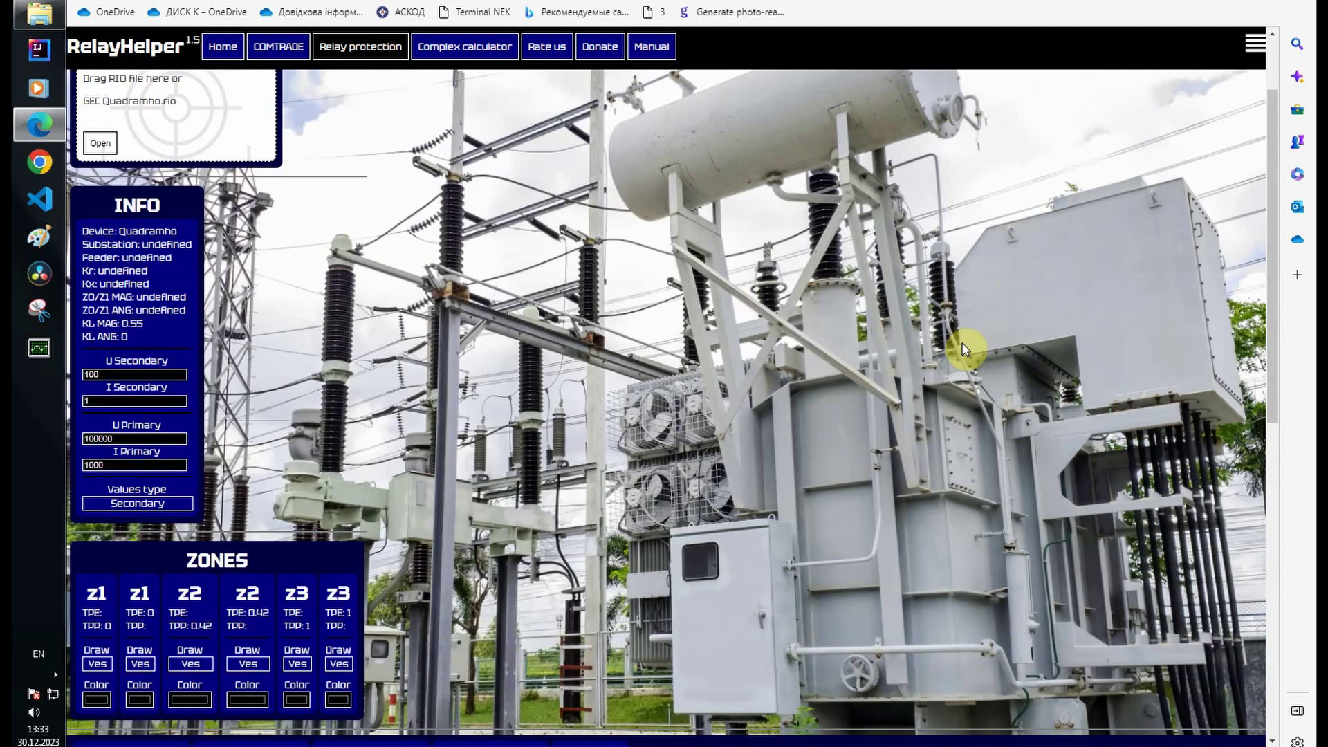
{"action": "left_click", "coordinate": [40, 12]}
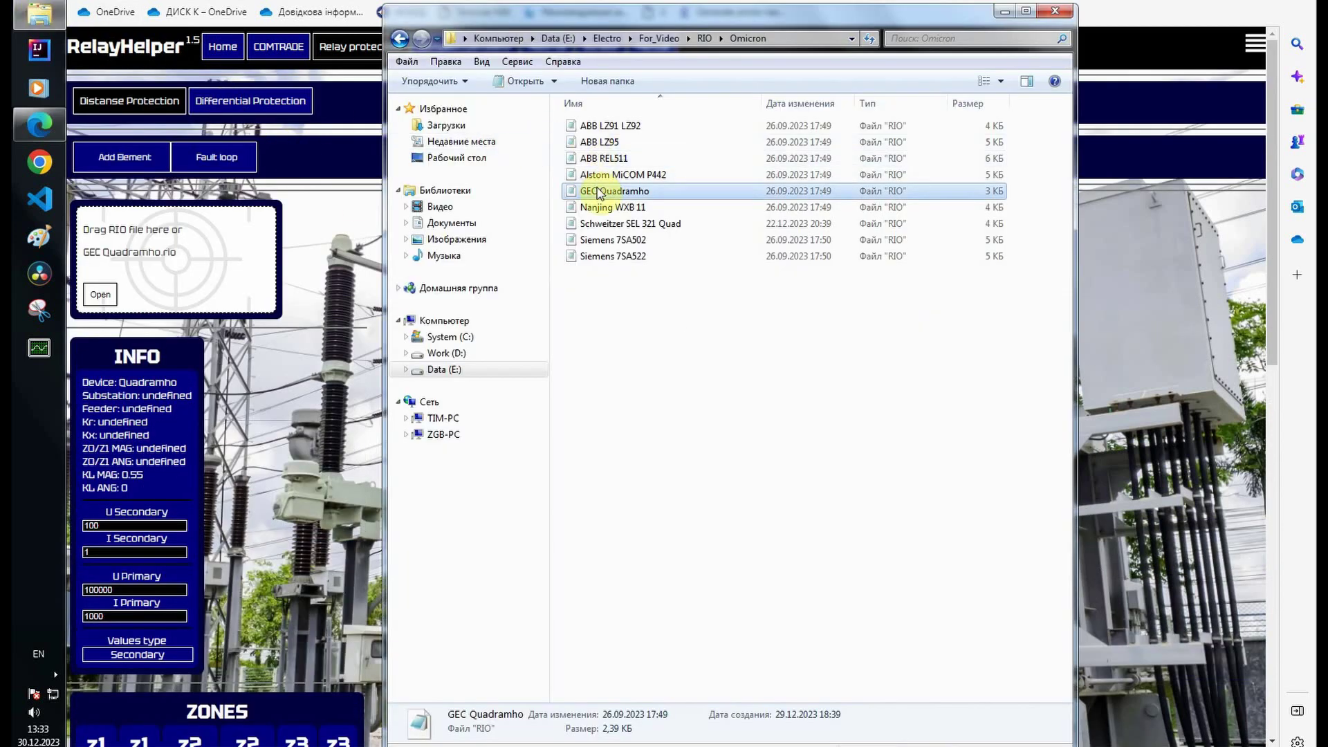
{"action": "left_click", "coordinate": [574, 209]}
{"action": "left_click_drag", "start_coordinate": [573, 220], "coordinate": [208, 252]}
{"action": "scroll", "coordinate": [452, 282], "scroll_direction": "down", "scroll_amount": 10}
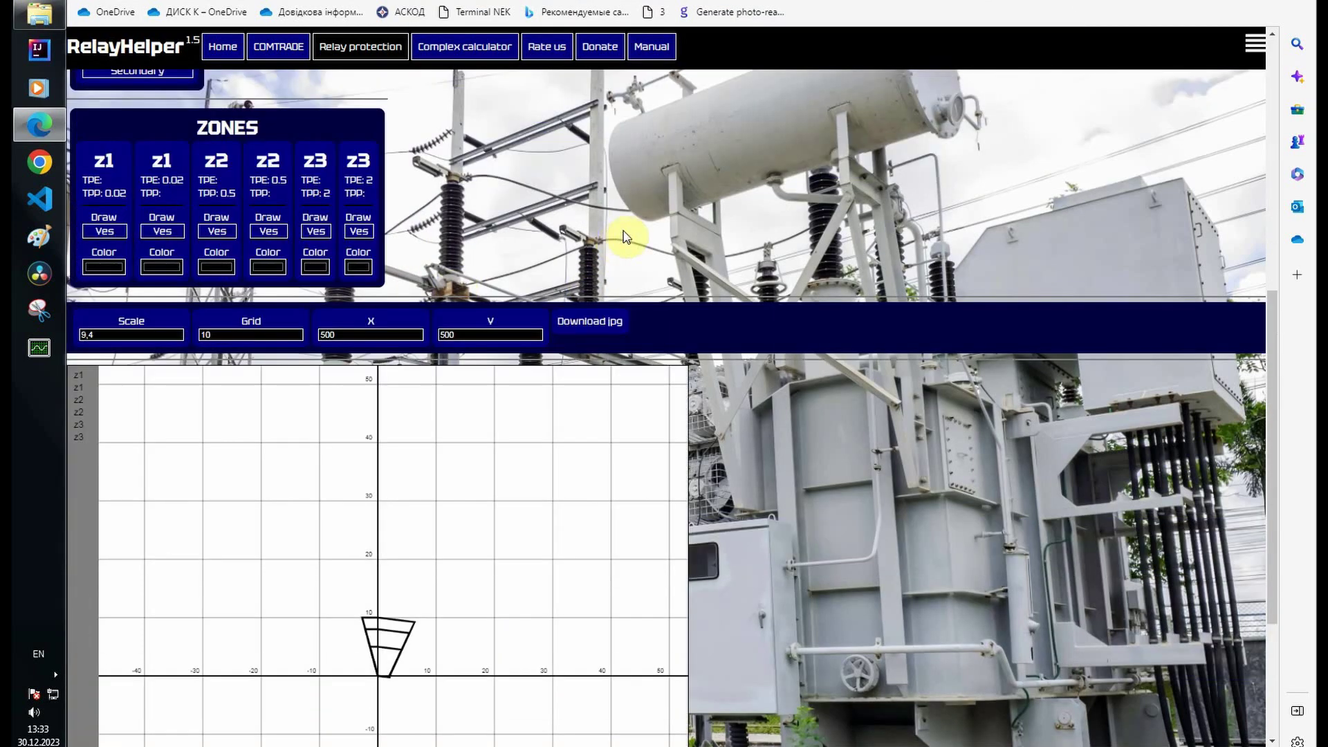
Review the WXB 11 zone list and impedance diagram, including the draw setting of the phase-phase z3 zone
{"action": "scroll", "coordinate": [844, 178], "scroll_direction": "up", "scroll_amount": 3}
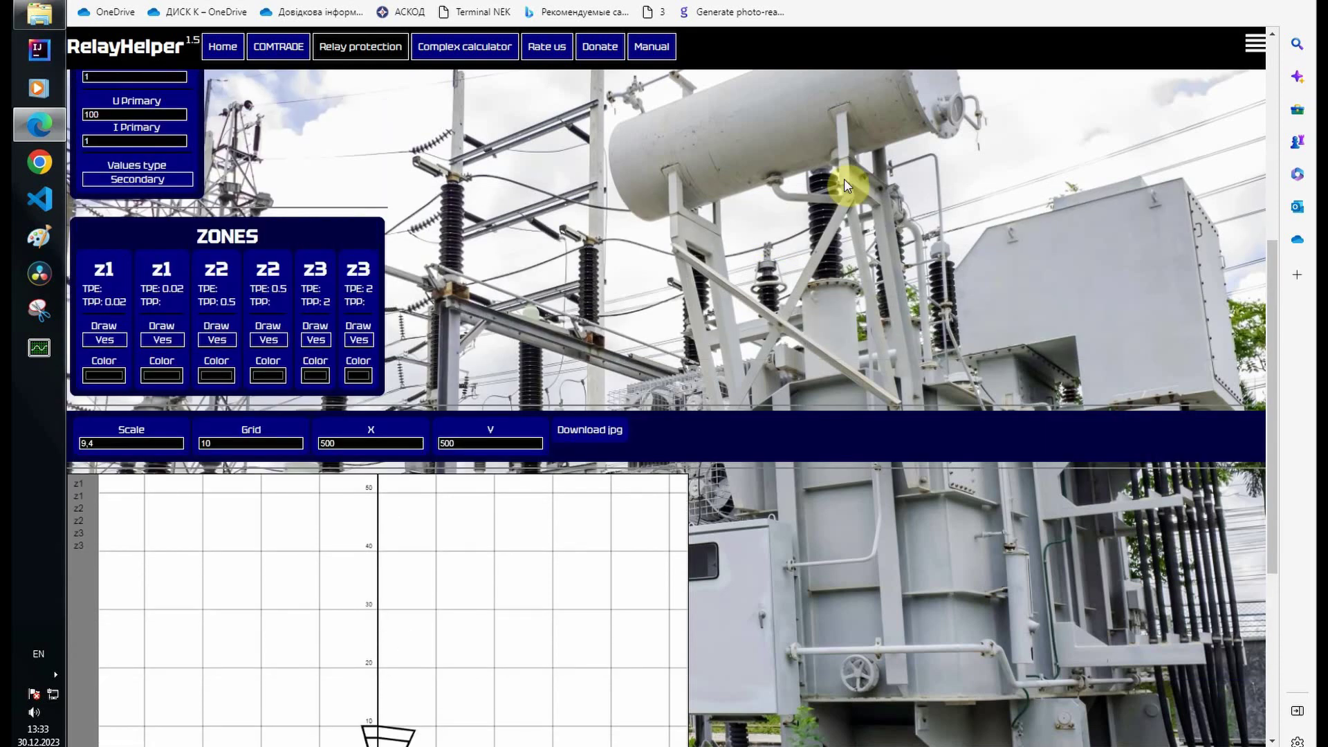
{"action": "scroll", "coordinate": [844, 178], "scroll_direction": "up", "scroll_amount": 3}
{"action": "scroll", "coordinate": [844, 179], "scroll_direction": "down", "scroll_amount": 5}
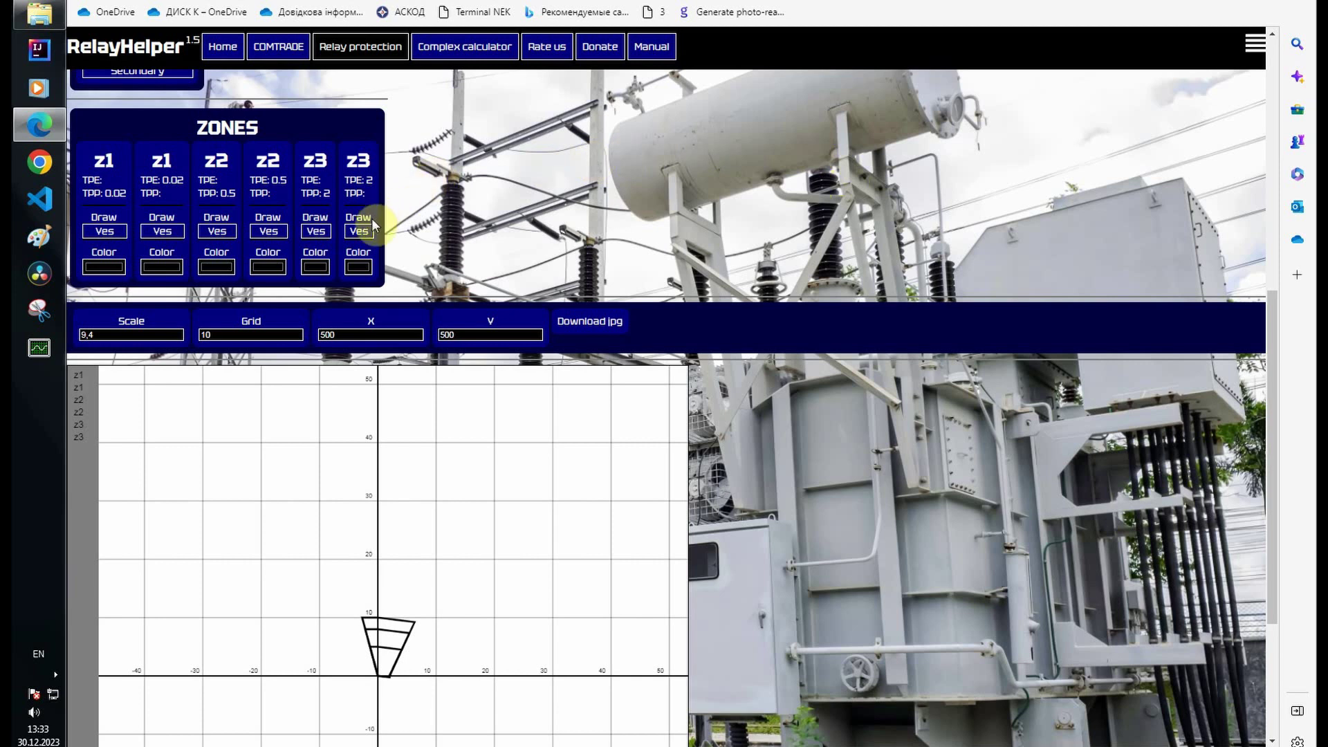
{"action": "left_click", "coordinate": [321, 232]}
{"action": "left_click", "coordinate": [321, 232]}
Load the Schweitzer SEL 321 Quad RIO file and zoom its impedance diagram in to a scale of 11,1
{"action": "scroll", "coordinate": [474, 168], "scroll_direction": "up", "scroll_amount": 5}
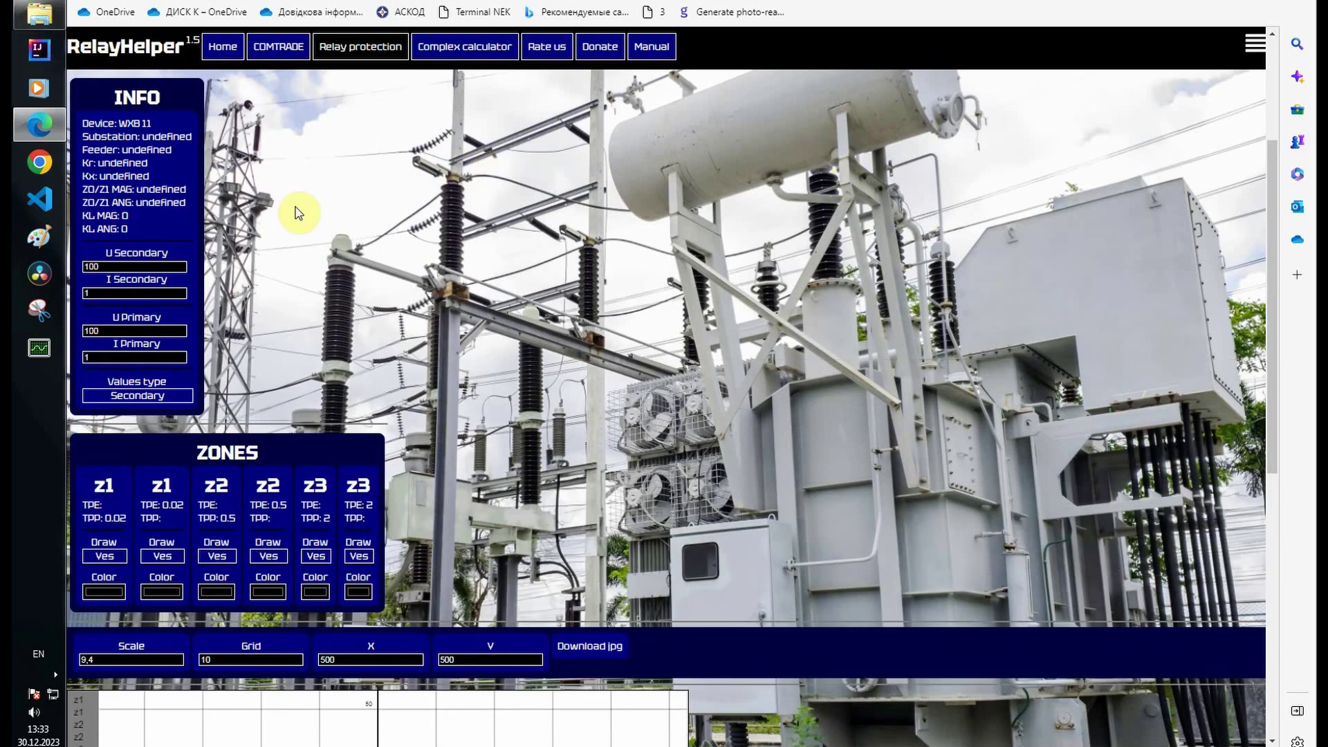
{"action": "scroll", "coordinate": [296, 208], "scroll_direction": "up", "scroll_amount": 4}
{"action": "left_click", "coordinate": [38, 14]}
{"action": "left_click_drag", "start_coordinate": [632, 227], "coordinate": [266, 263]}
{"action": "scroll", "coordinate": [308, 280], "scroll_direction": "down", "scroll_amount": 8}
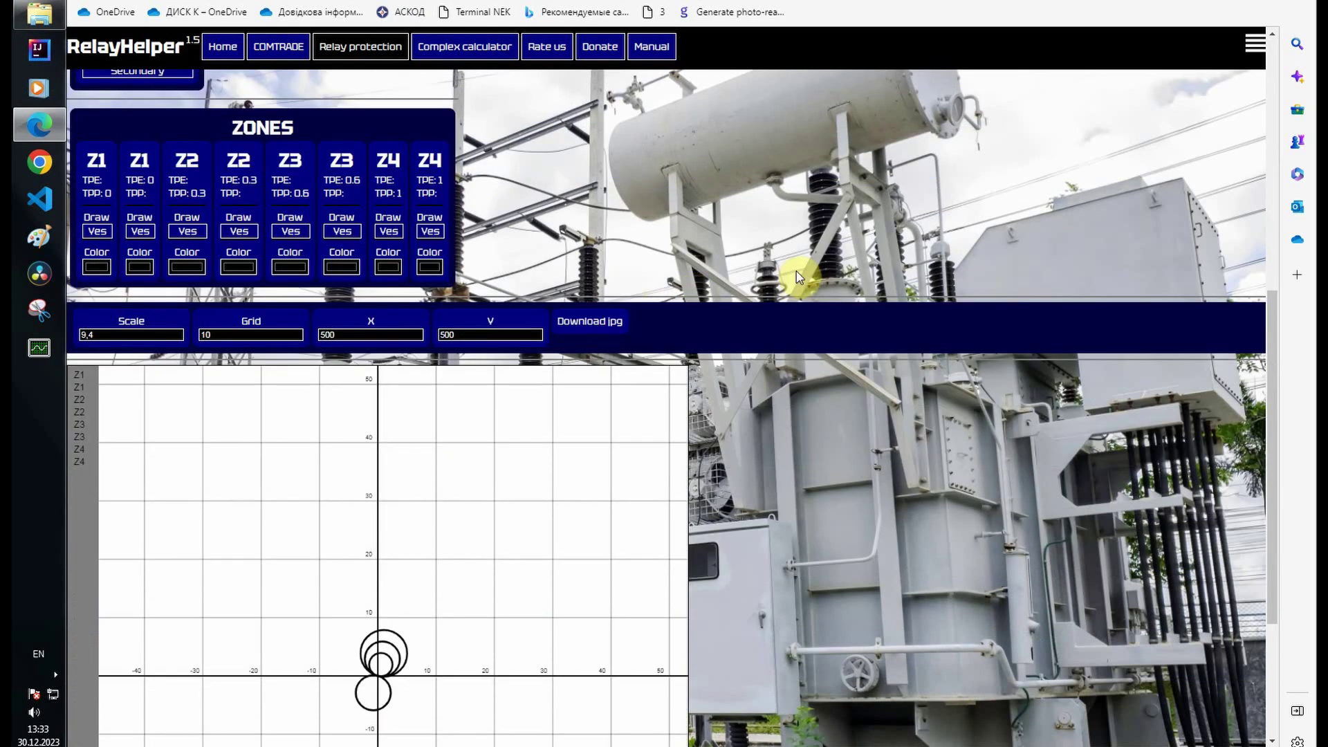
{"action": "scroll", "coordinate": [372, 688], "scroll_direction": "up", "scroll_amount": 3}
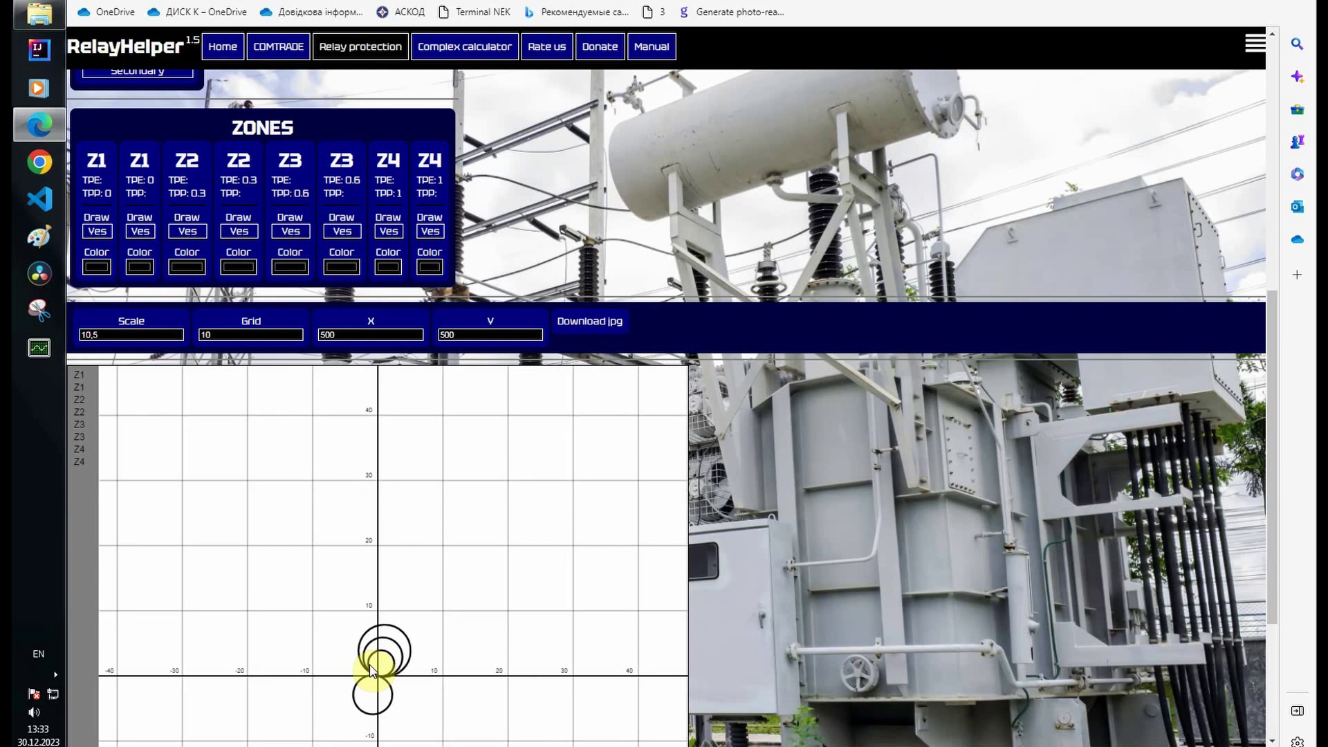
Switch the fault loop to Phase - Ground and review the SEL 321 Quad zone diagram
{"action": "scroll", "coordinate": [703, 242], "scroll_direction": "up", "scroll_amount": 8}
{"action": "left_click", "coordinate": [228, 163]}
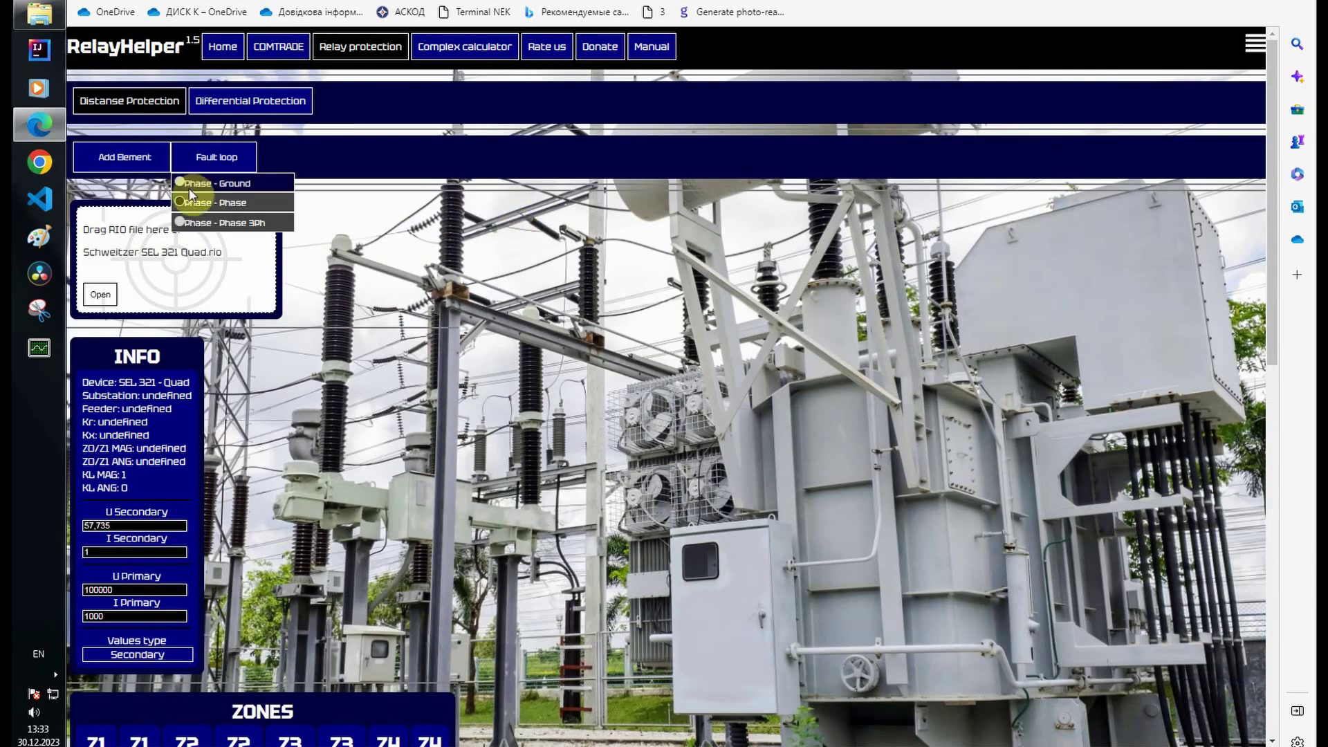
{"action": "left_click", "coordinate": [179, 183]}
{"action": "scroll", "coordinate": [816, 375], "scroll_direction": "down", "scroll_amount": 8}
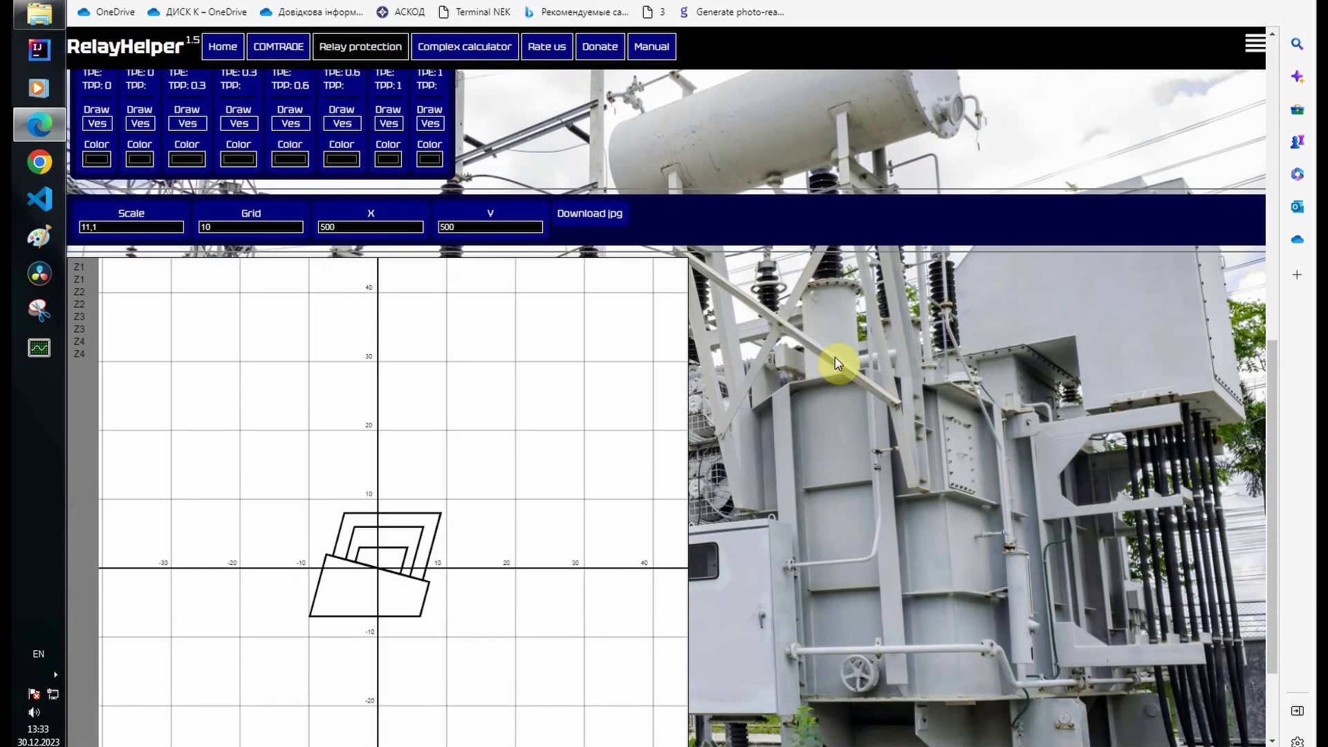
Load the Siemens 7SA502 RIO file in place of the SEL 321 Quad file and view its zones
{"action": "scroll", "coordinate": [841, 332], "scroll_direction": "up", "scroll_amount": 8}
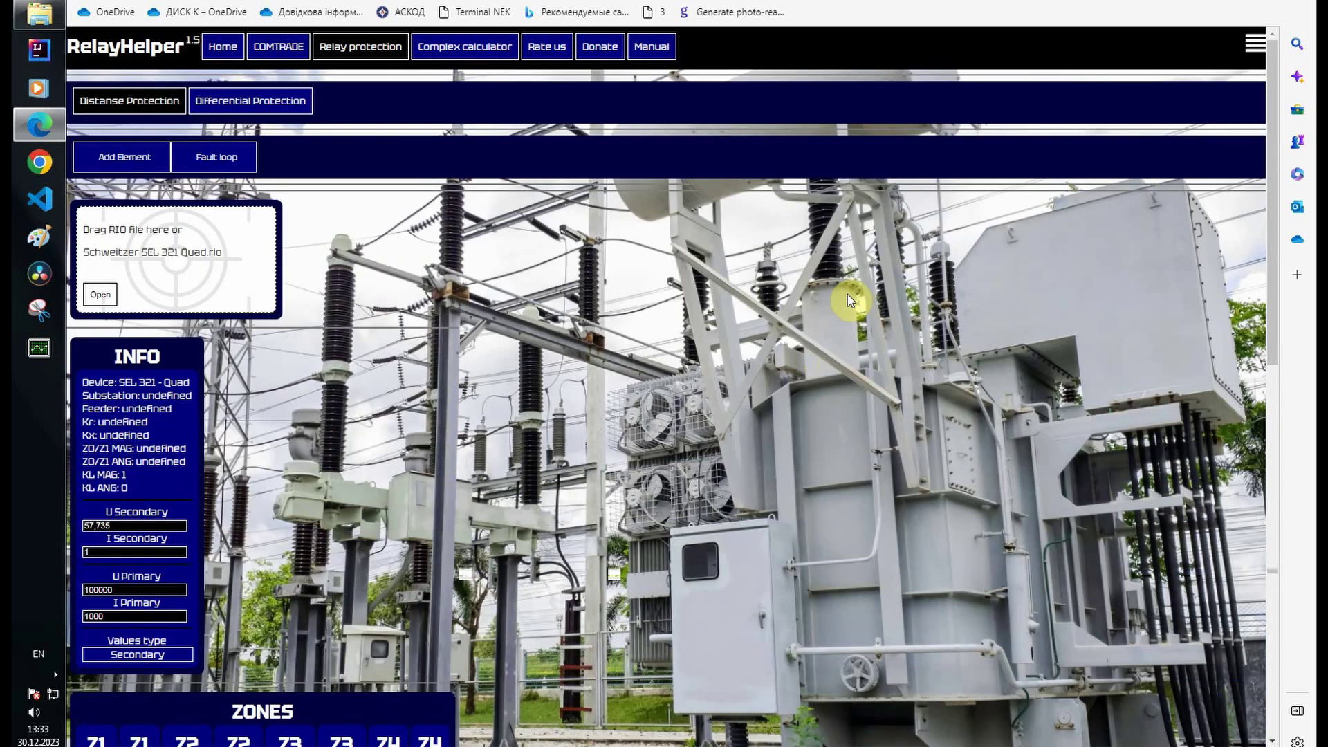
{"action": "left_click", "coordinate": [62, 19]}
{"action": "left_click_drag", "start_coordinate": [598, 250], "coordinate": [221, 261]}
{"action": "scroll", "coordinate": [892, 304], "scroll_direction": "down", "scroll_amount": 8}
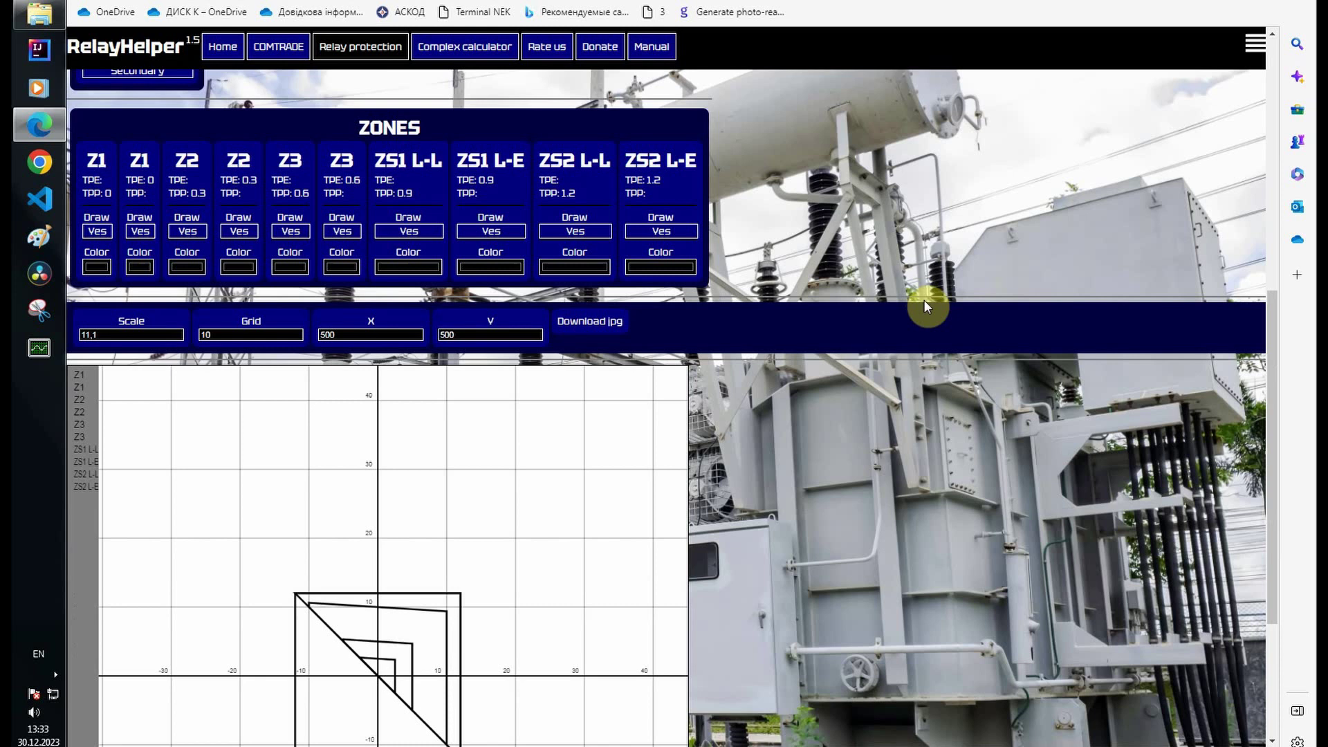
Switch the fault loop to Phase - Phase and review the 7SA502 zone diagram
{"action": "scroll", "coordinate": [949, 332], "scroll_direction": "up", "scroll_amount": 2}
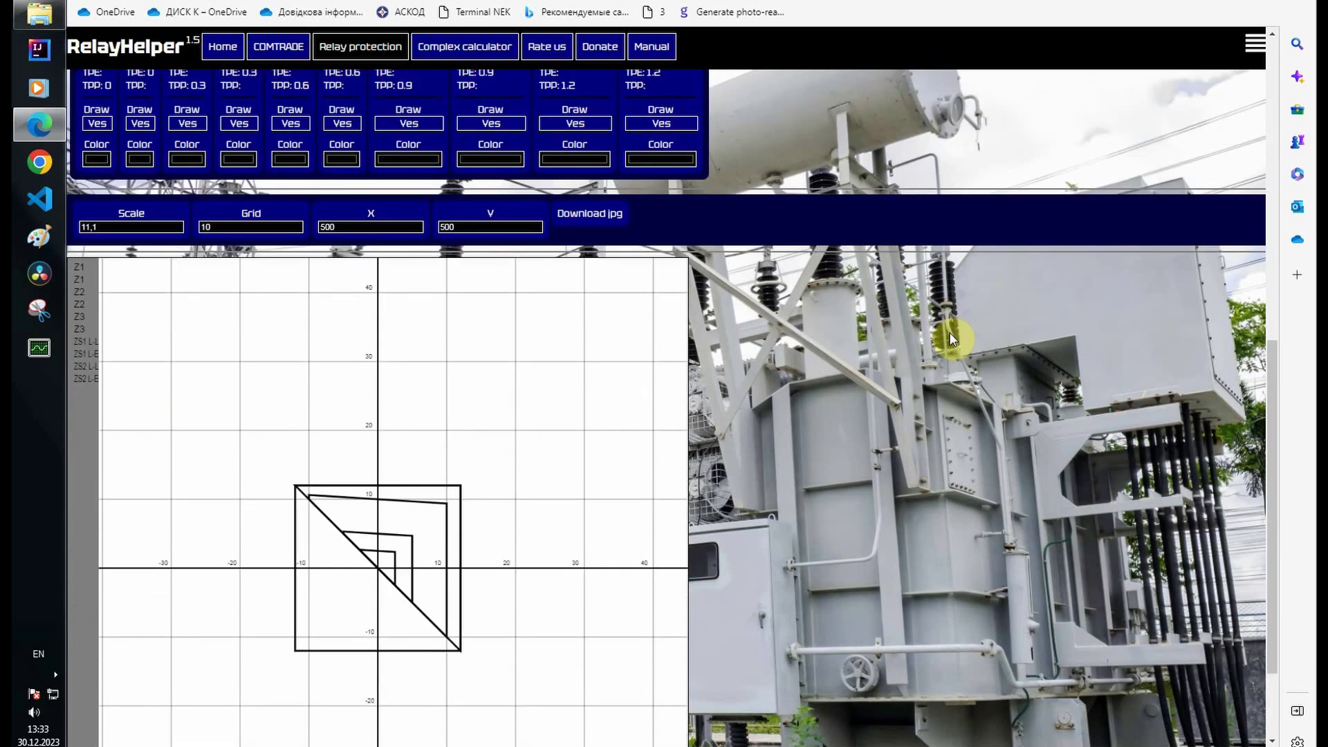
{"action": "scroll", "coordinate": [915, 337], "scroll_direction": "up", "scroll_amount": 8}
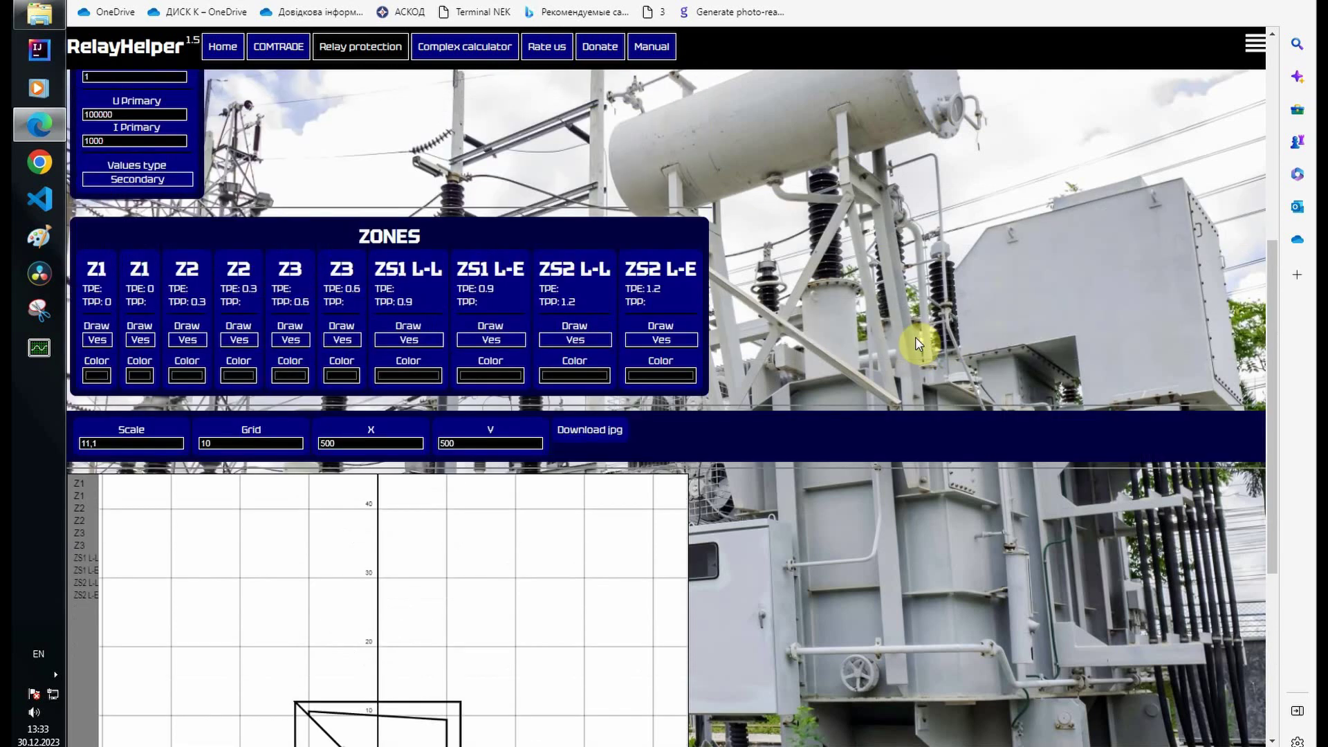
{"action": "scroll", "coordinate": [915, 338], "scroll_direction": "up", "scroll_amount": 2}
{"action": "mouse_move", "coordinate": [198, 169]}
{"action": "scroll", "coordinate": [923, 390], "scroll_direction": "down", "scroll_amount": 10}
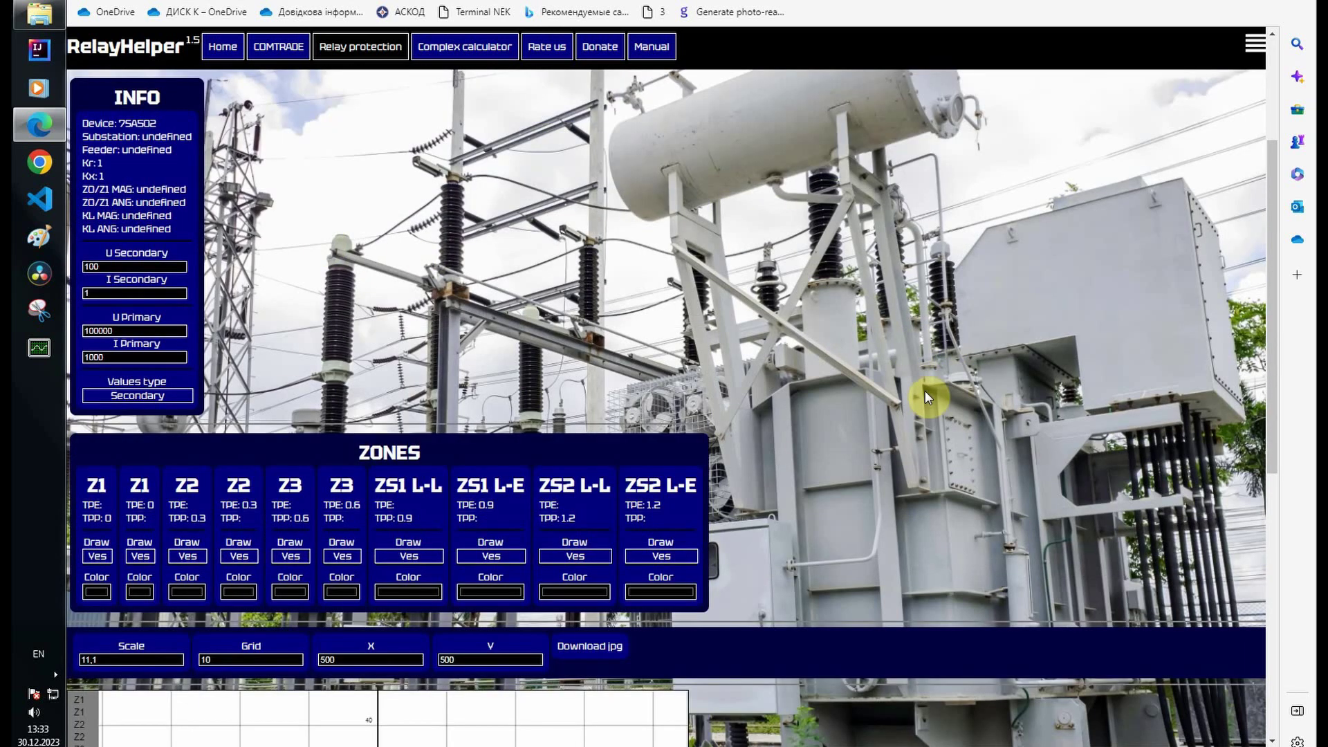
Load the Siemens 7SA522 RIO file from the Omicron folder and view its impedance diagram
{"action": "scroll", "coordinate": [996, 377], "scroll_direction": "up", "scroll_amount": 10}
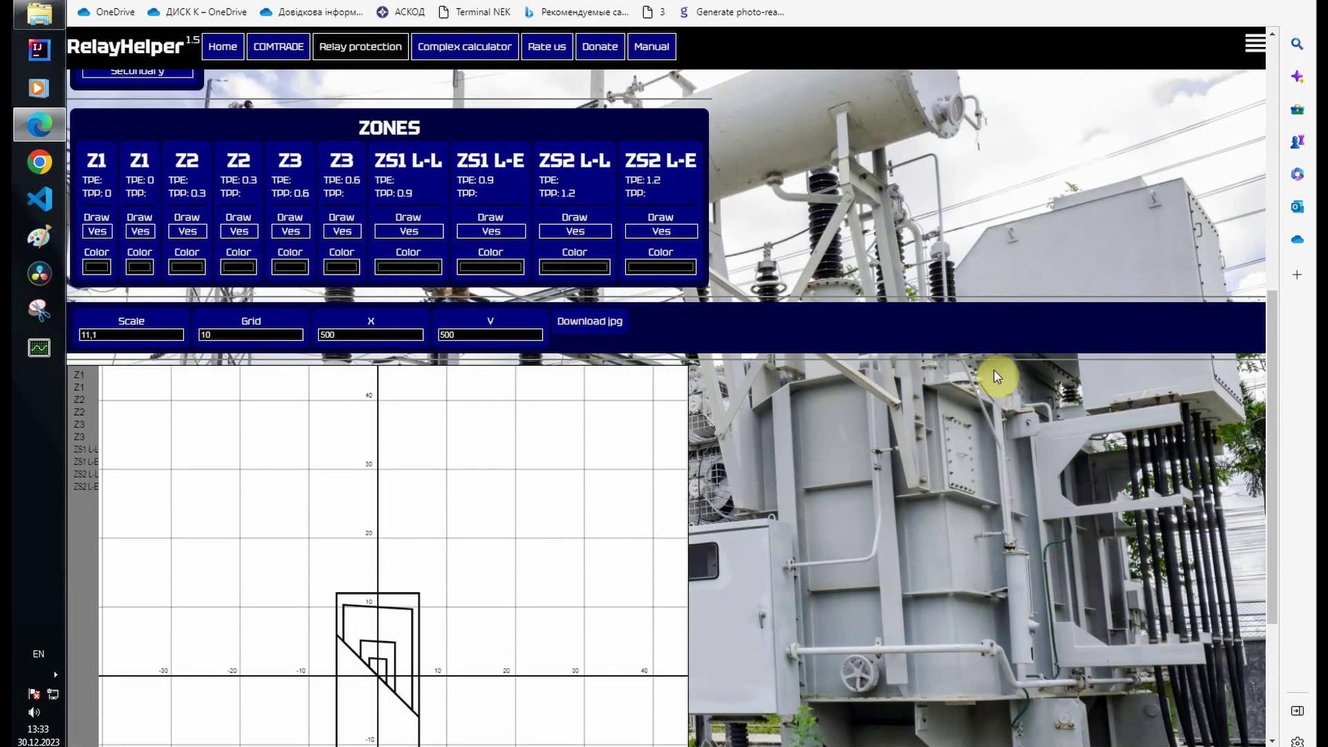
{"action": "left_click", "coordinate": [22, 8]}
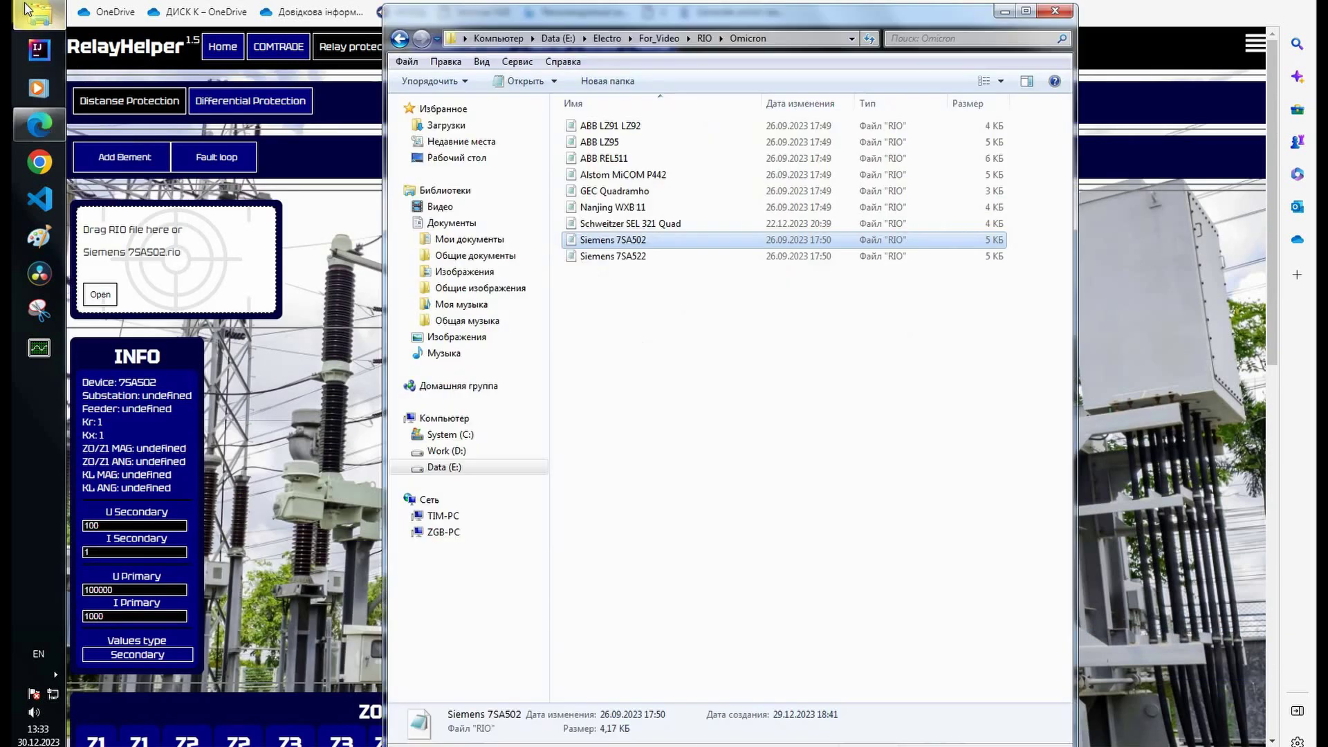
{"action": "left_click_drag", "start_coordinate": [619, 257], "coordinate": [216, 272]}
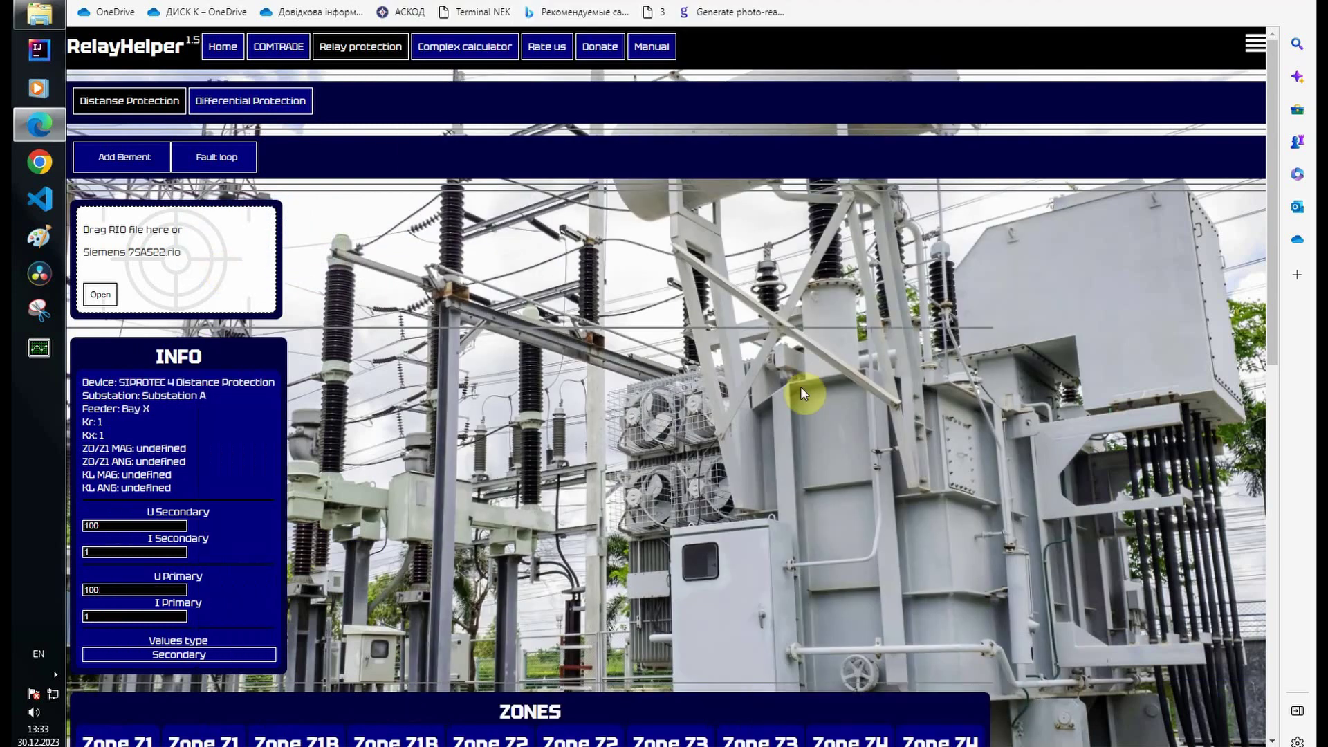
{"action": "scroll", "coordinate": [1169, 438], "scroll_direction": "down", "scroll_amount": 10}
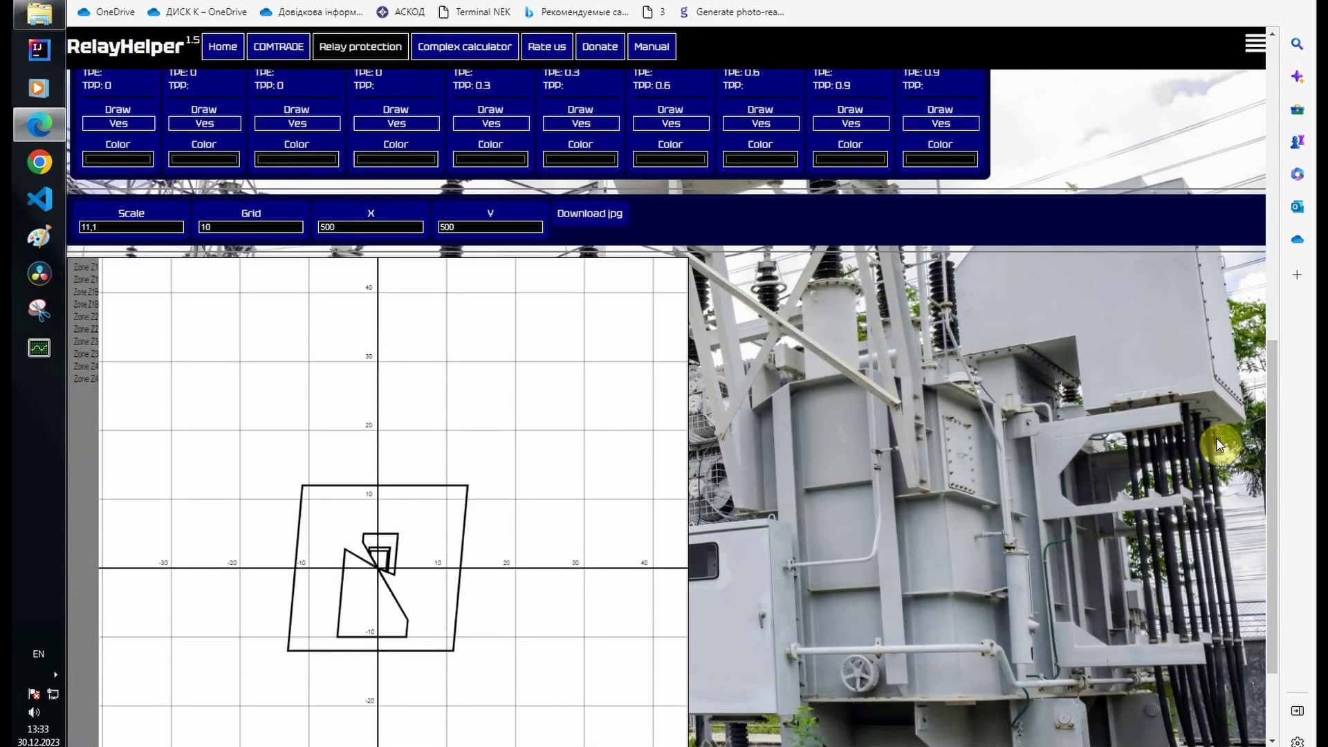
Switch the fault loop to Phase - Ground and review the 7SA522 zone diagram
{"action": "scroll", "coordinate": [1215, 437], "scroll_direction": "up", "scroll_amount": 10}
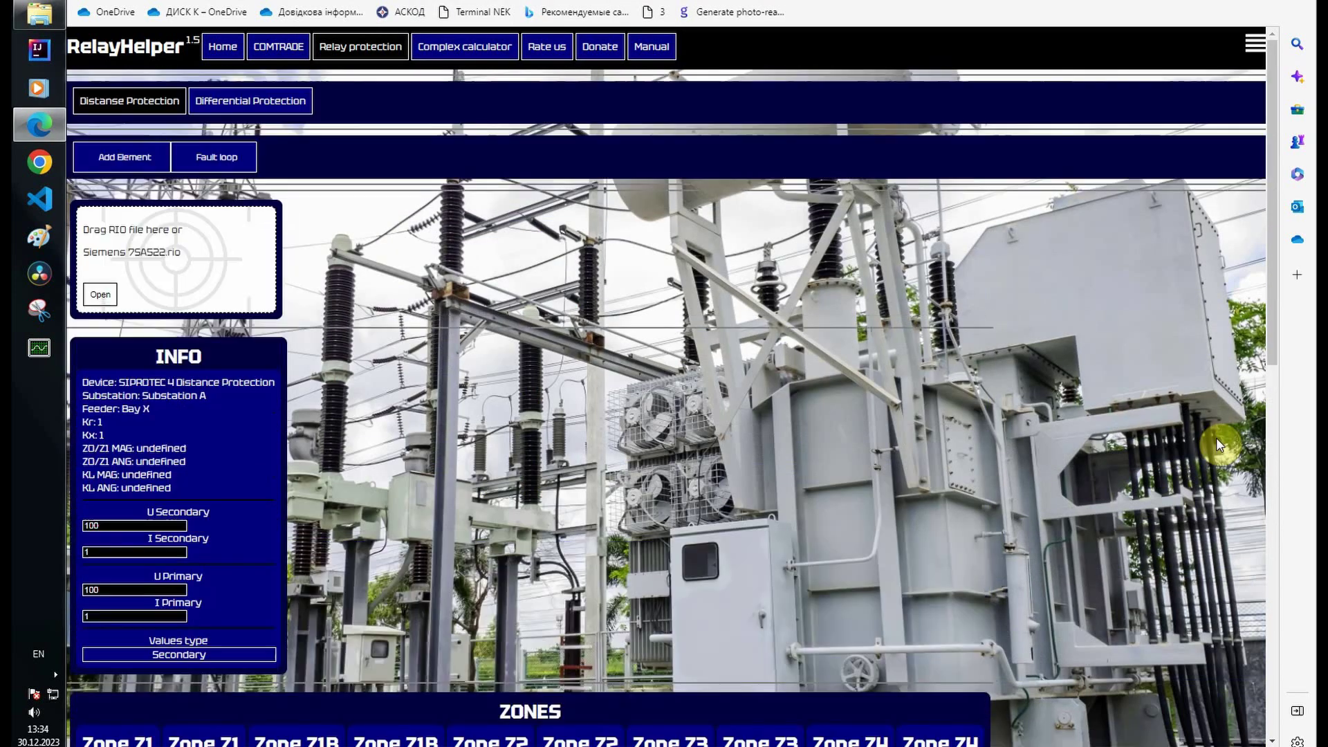
{"action": "left_click", "coordinate": [211, 159]}
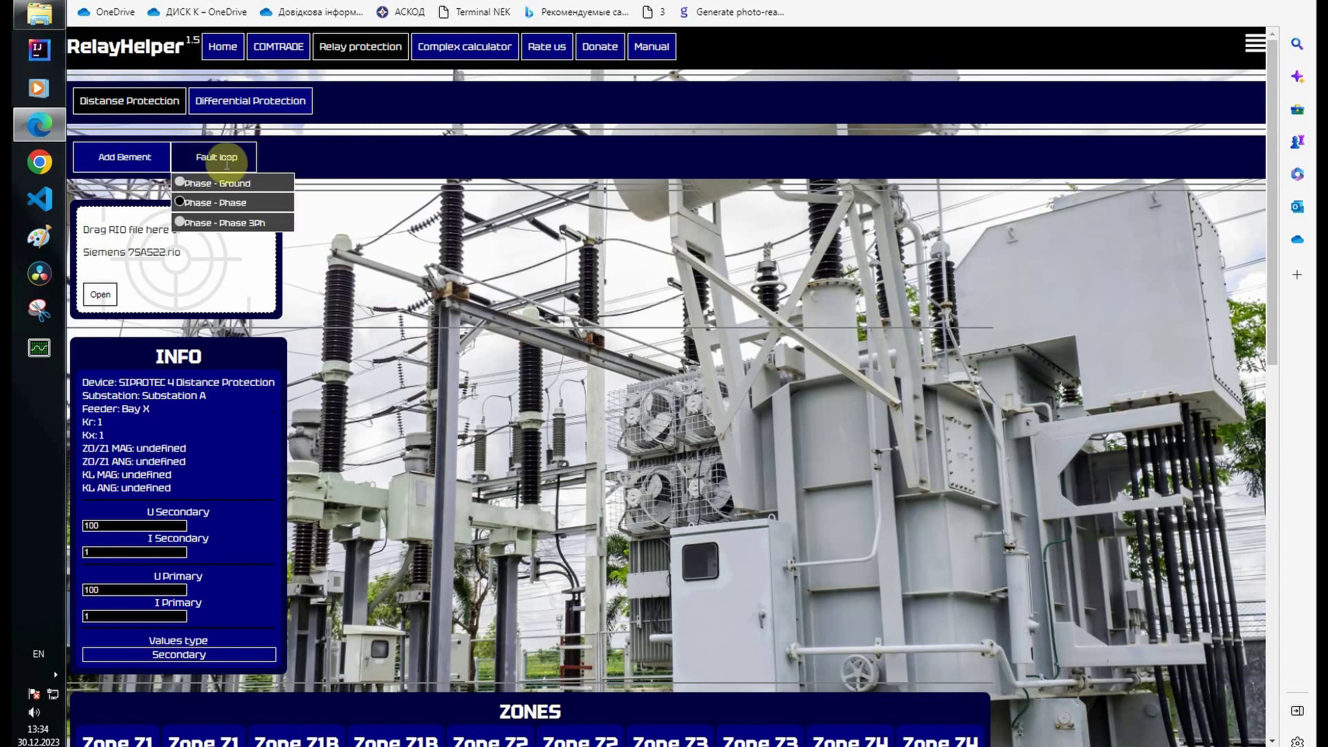
{"action": "left_click", "coordinate": [183, 185]}
{"action": "scroll", "coordinate": [1061, 415], "scroll_direction": "down", "scroll_amount": 8}
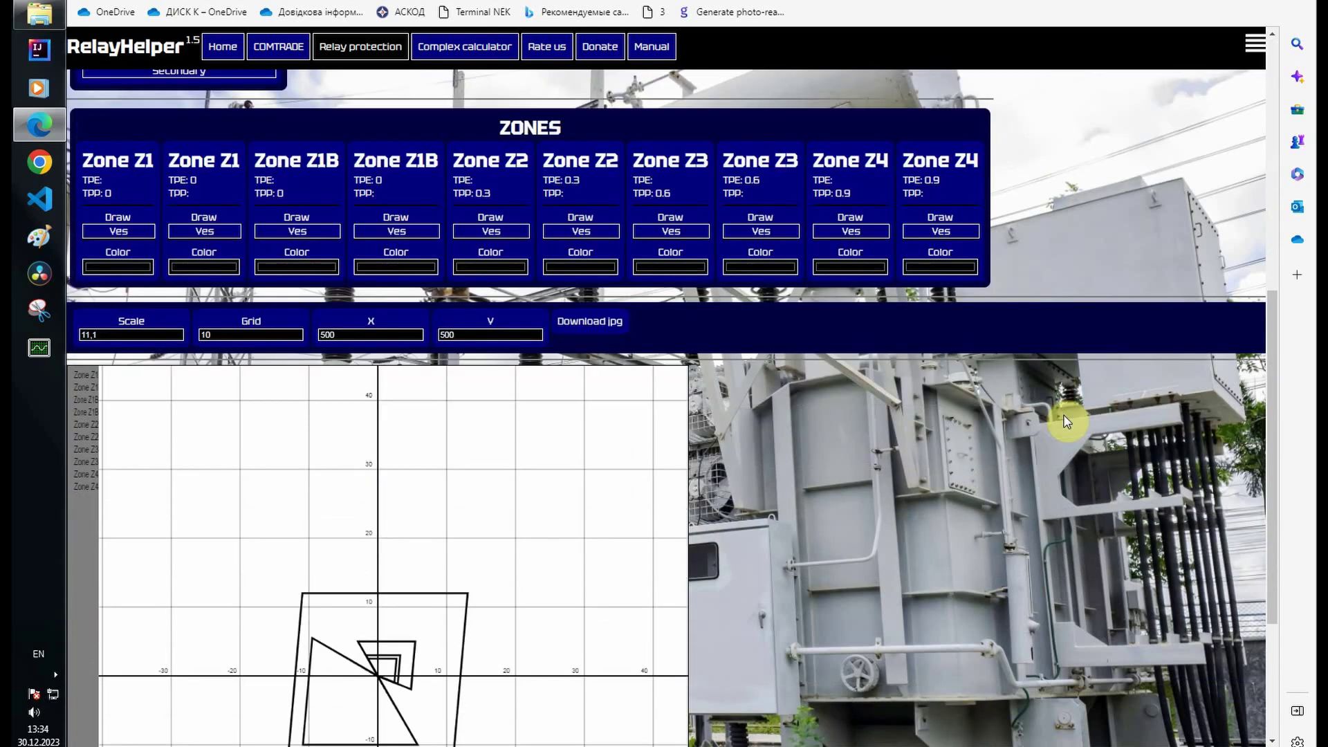
{"action": "scroll", "coordinate": [1065, 421], "scroll_direction": "up", "scroll_amount": 4}
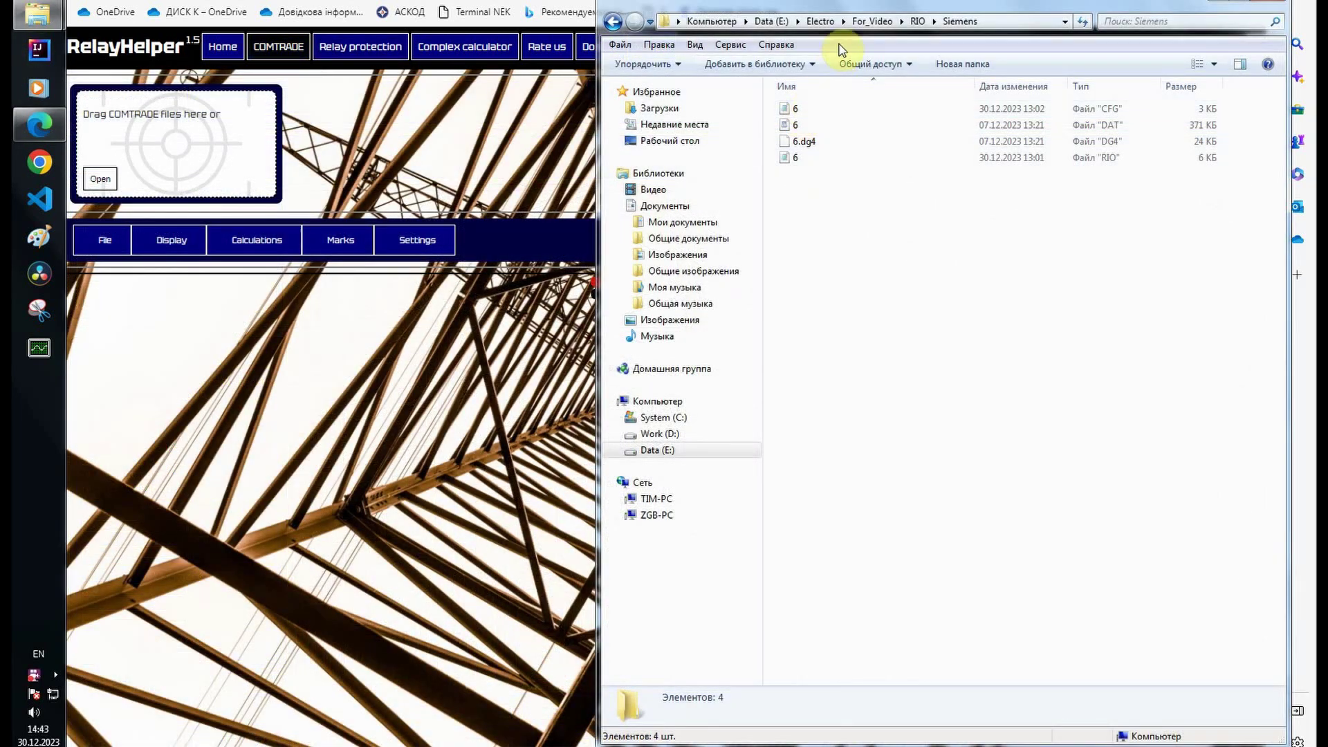
Load the COMTRADE recording files 6.cfg and 6.dat from the Siemens folder
{"action": "left_click", "coordinate": [807, 111]}
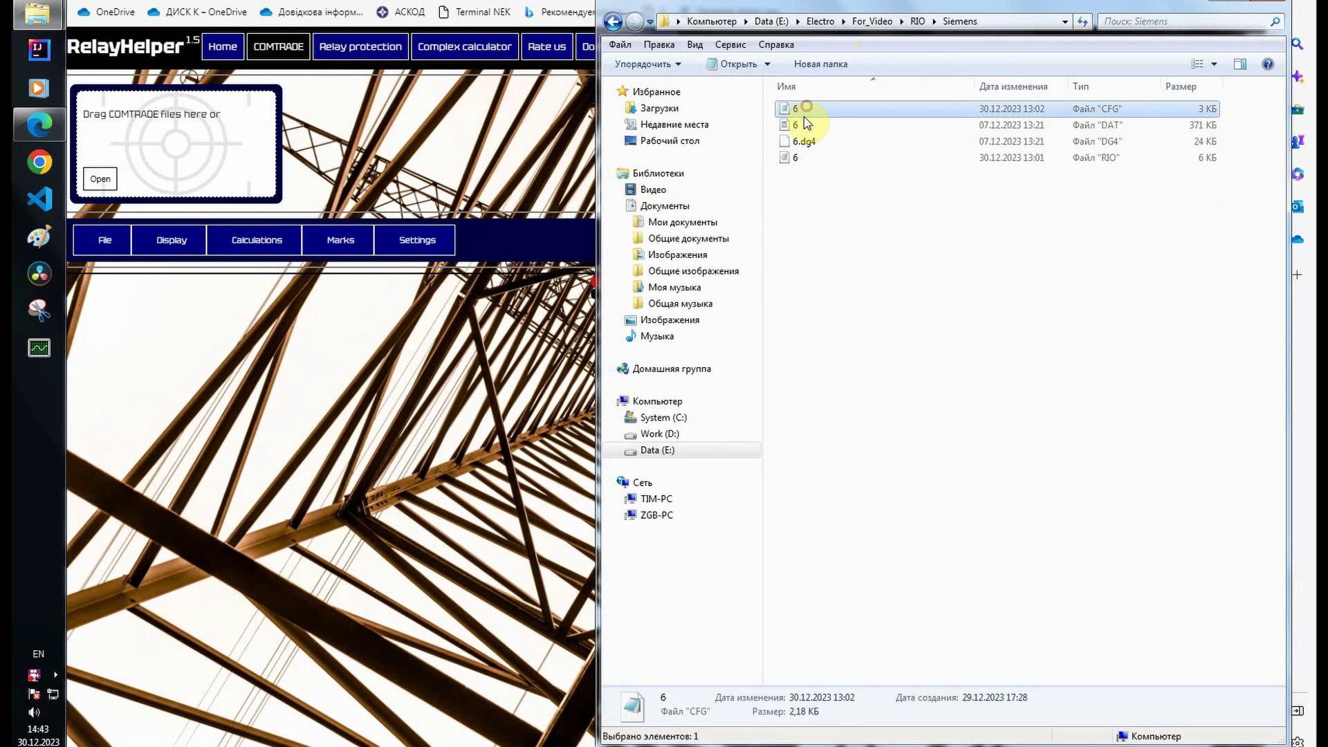
{"action": "left_click", "coordinate": [806, 125], "text": "shift"}
{"action": "left_click_drag", "start_coordinate": [812, 113], "coordinate": [200, 133]}
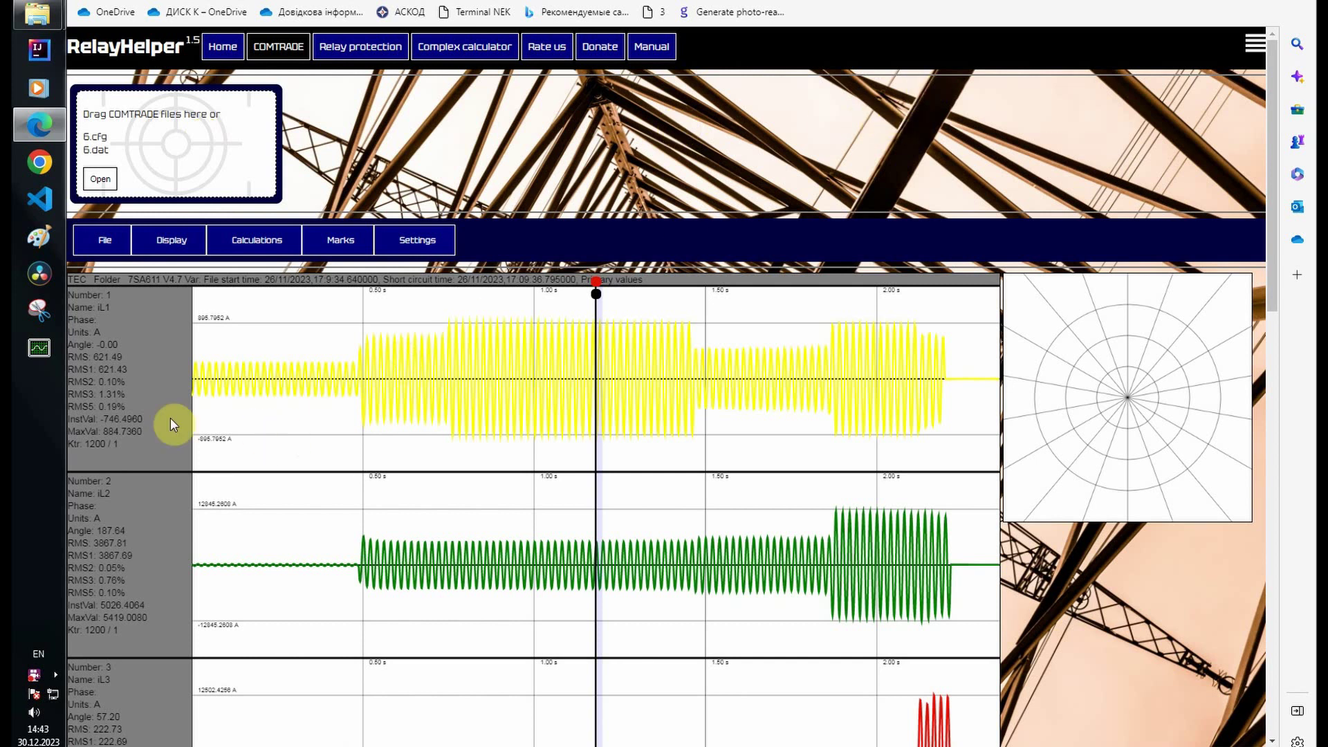
Move the red time cursor into the iL3 fault burst, 986 ms from the black cursor, and open the distance protection page
{"action": "scroll", "coordinate": [102, 366], "scroll_direction": "down", "scroll_amount": 2}
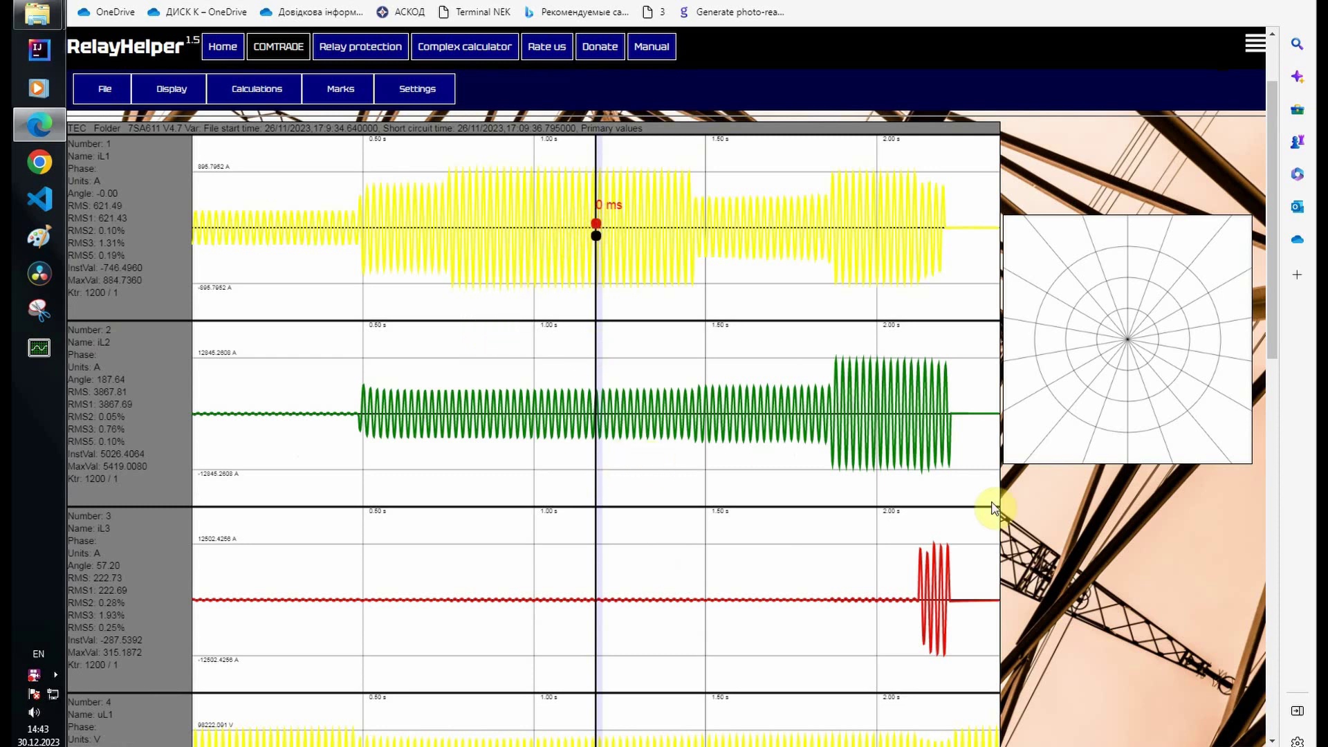
{"action": "left_click_drag", "start_coordinate": [599, 224], "coordinate": [936, 228]}
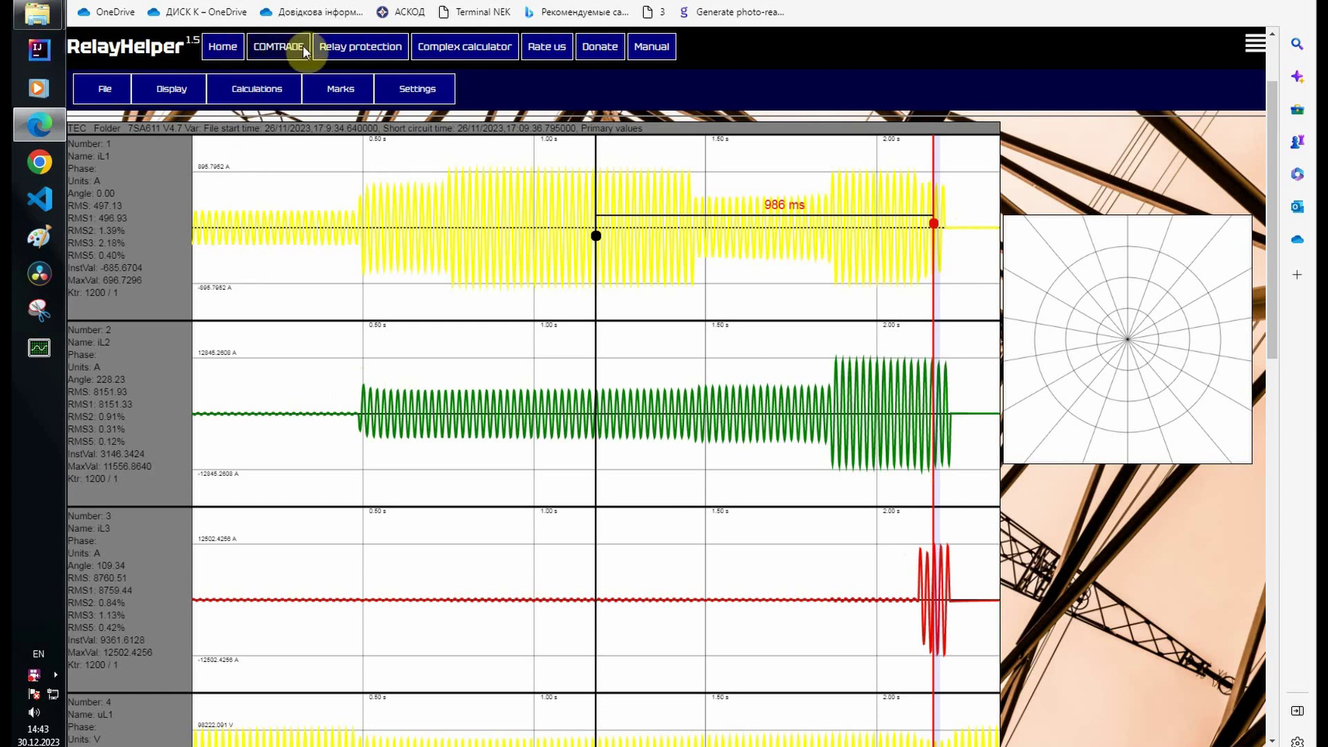
{"action": "left_click", "coordinate": [328, 46]}
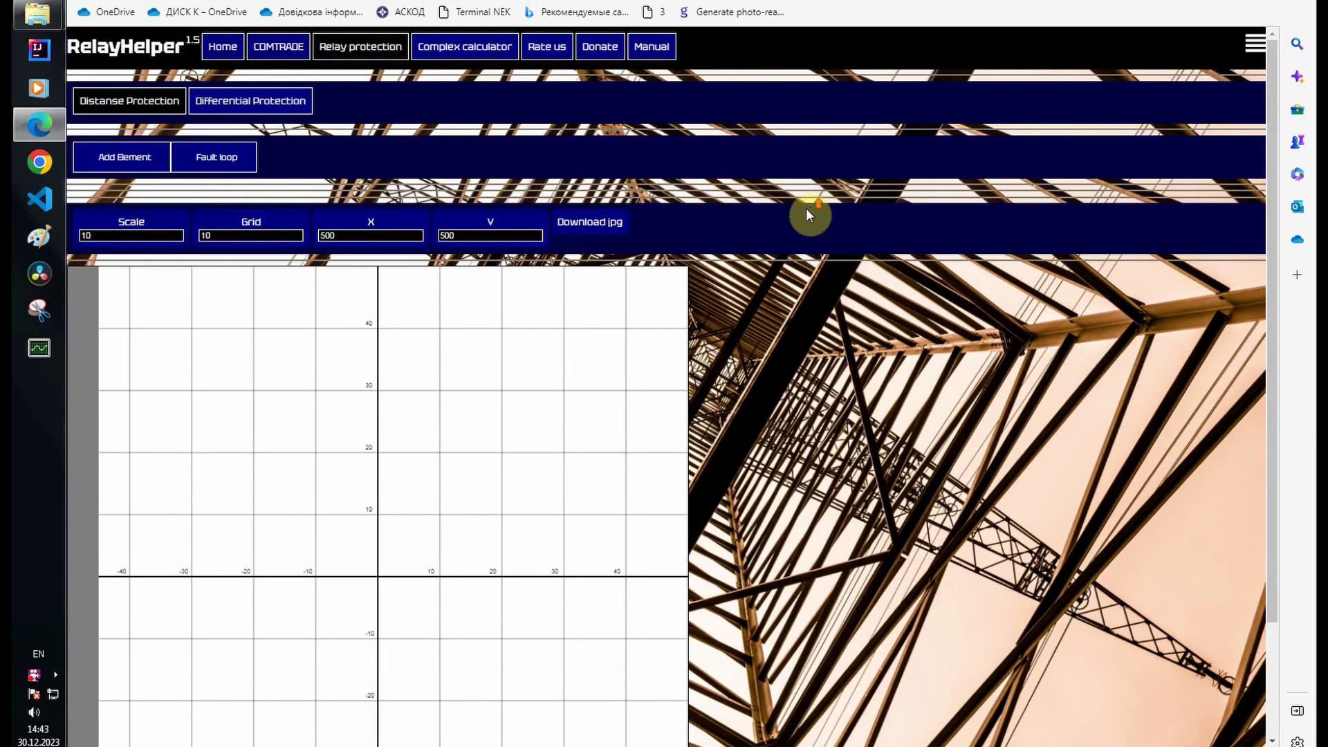
Add a RIO zones element and load the 6.rio file into it
{"action": "mouse_move", "coordinate": [90, 166]}
{"action": "mouse_move", "coordinate": [172, 180]}
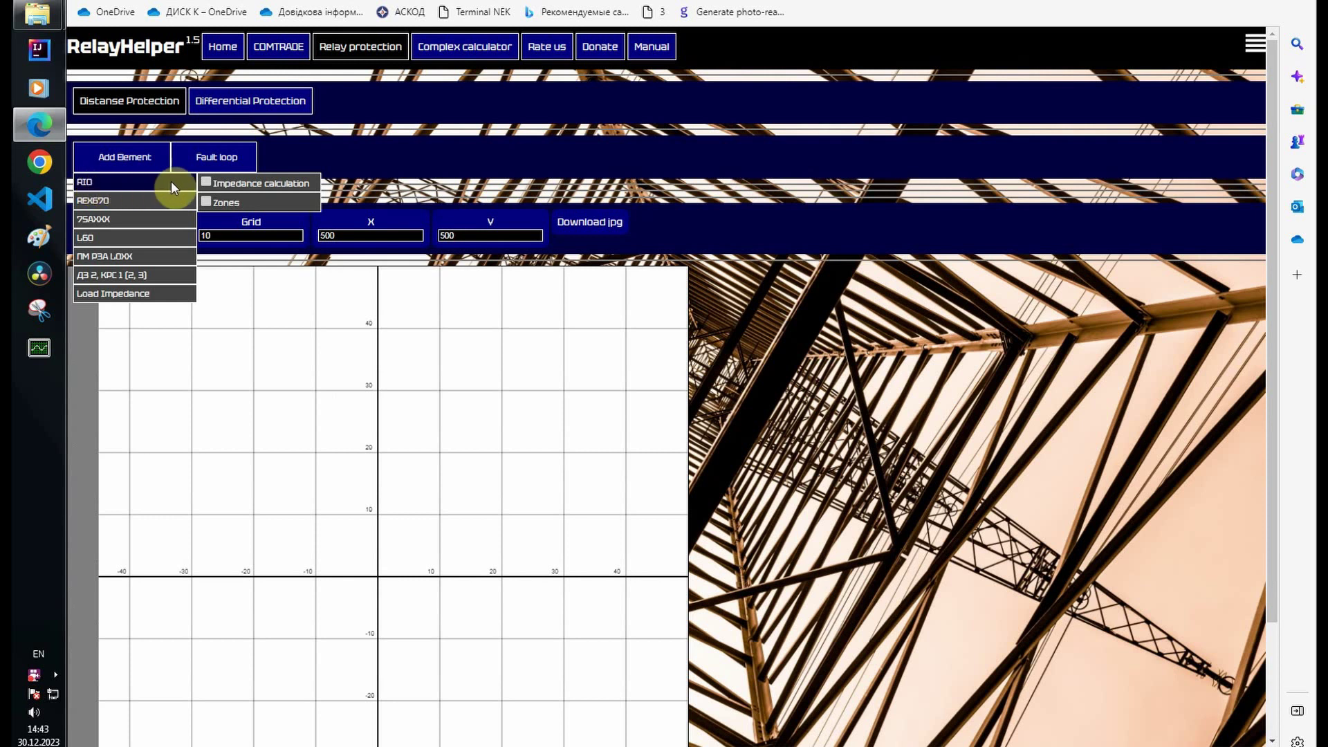
{"action": "left_click", "coordinate": [207, 201]}
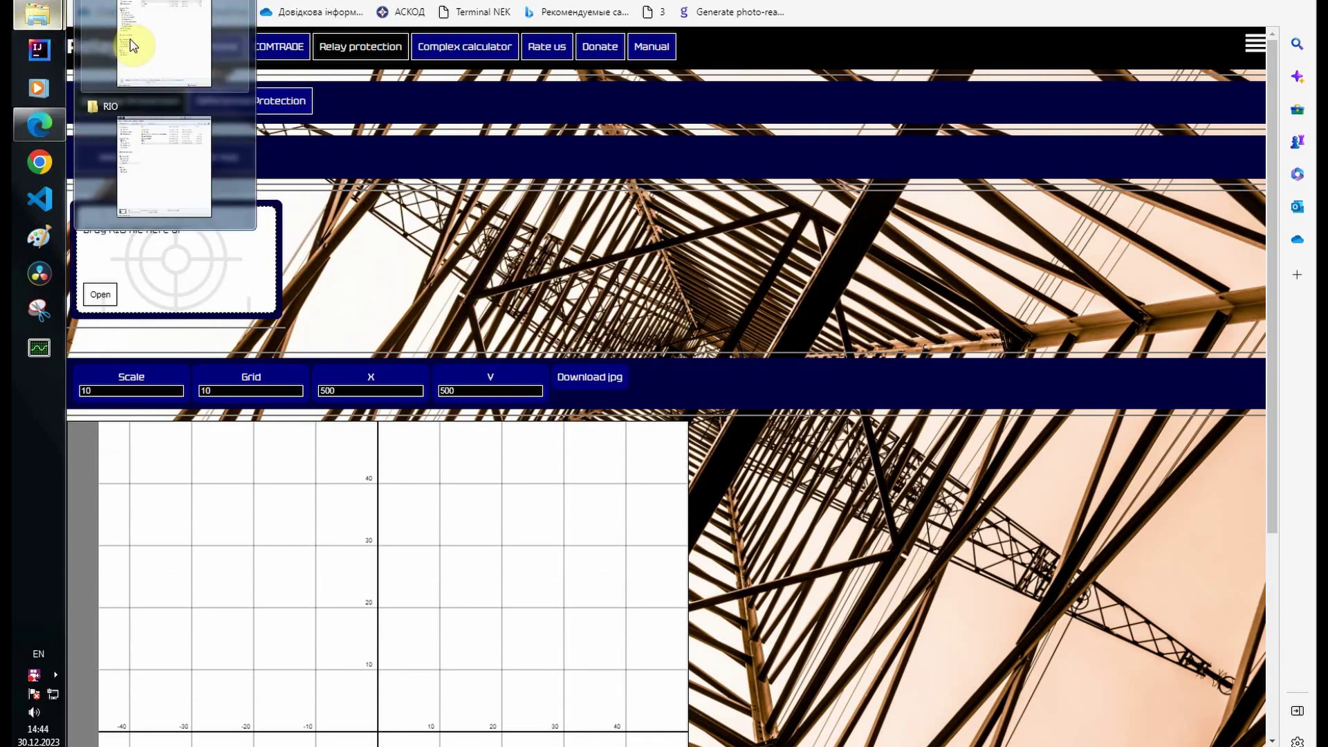
{"action": "left_click", "coordinate": [149, 43]}
{"action": "left_click", "coordinate": [810, 130], "text": "ctrl"}
{"action": "left_click_drag", "start_coordinate": [804, 158], "coordinate": [208, 258]}
{"action": "scroll", "coordinate": [430, 261], "scroll_direction": "down", "scroll_amount": 2}
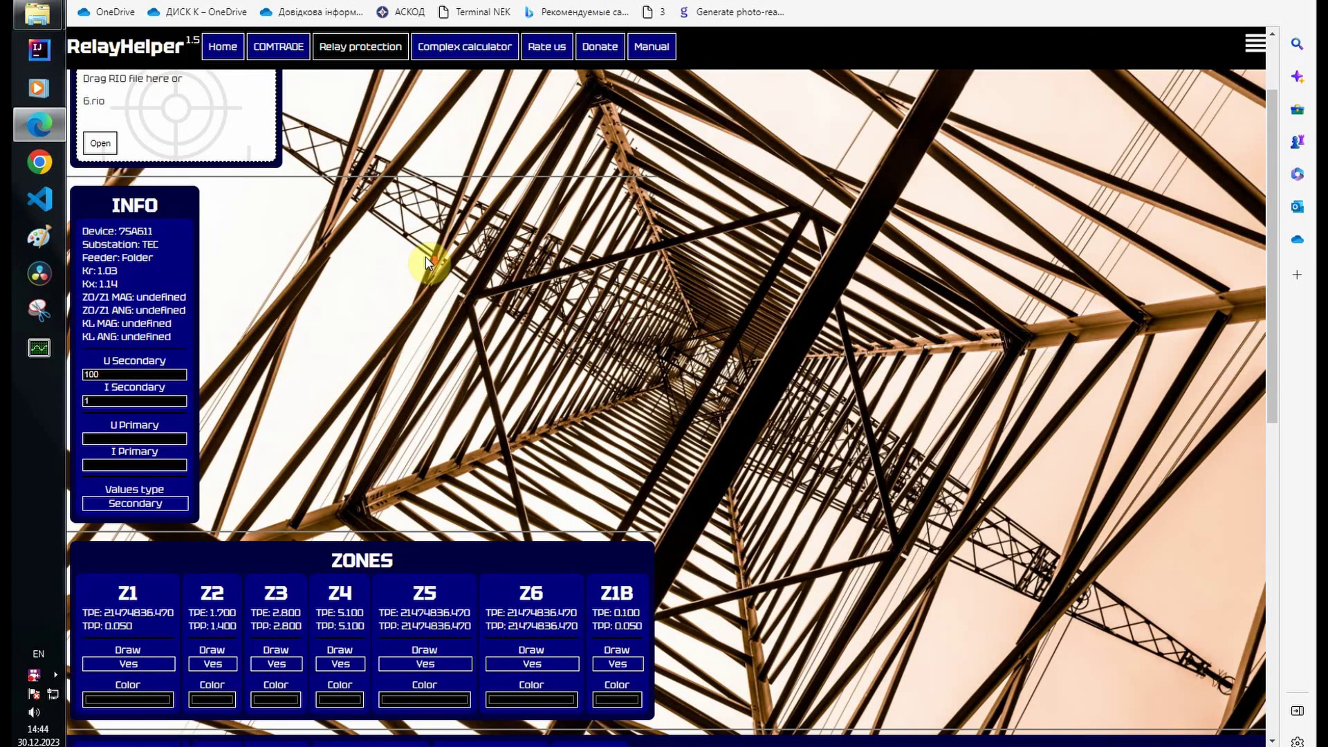
{"action": "scroll", "coordinate": [445, 237], "scroll_direction": "down", "scroll_amount": 6}
{"action": "scroll", "coordinate": [798, 201], "scroll_direction": "up", "scroll_amount": 8}
Return to the COMTRADE recording and check the Ktr transformer ratios of the current and voltage channels
{"action": "mouse_move", "coordinate": [180, 169]}
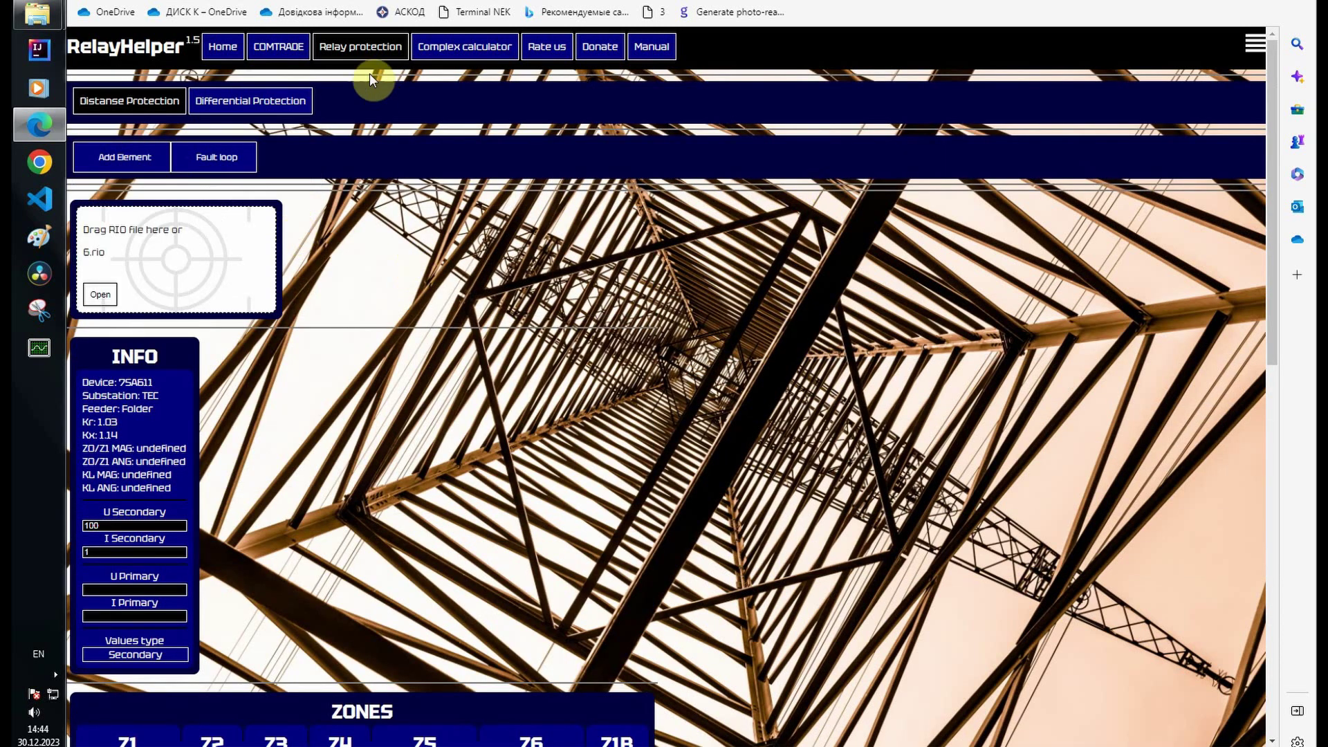
{"action": "left_click", "coordinate": [273, 49]}
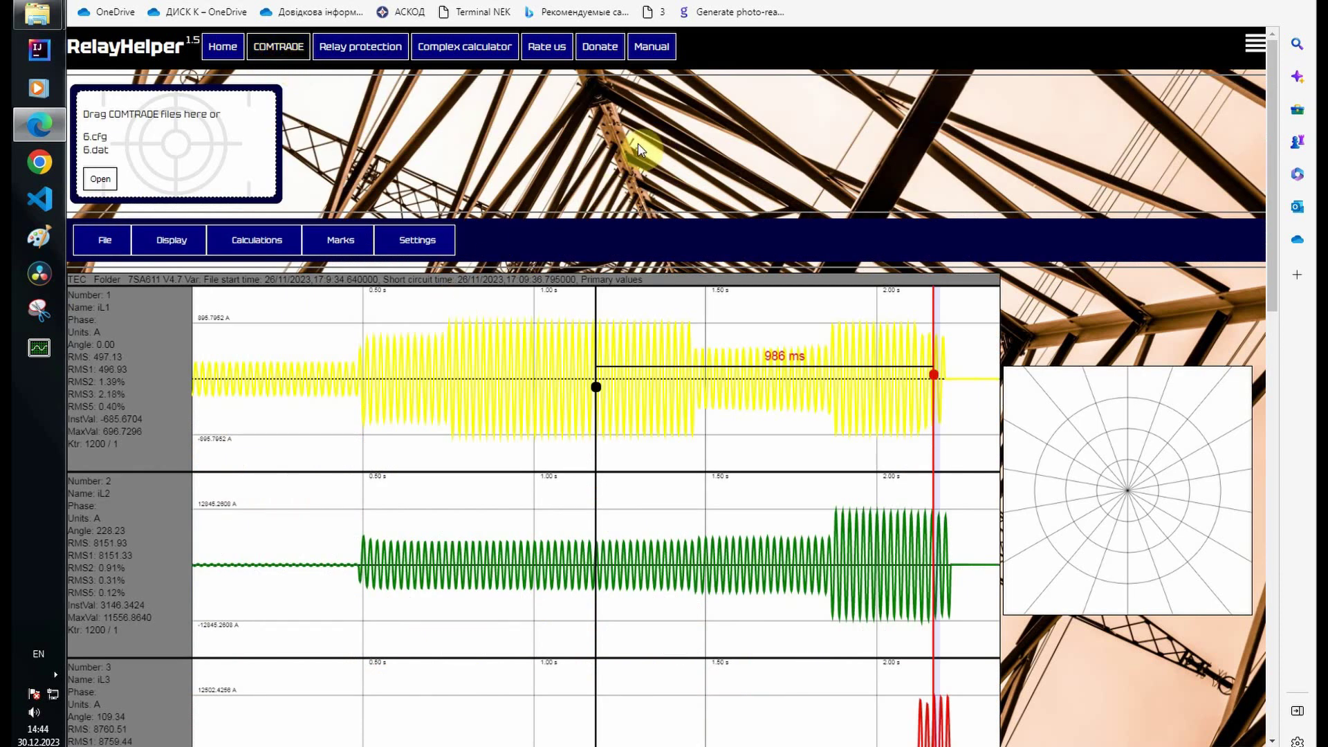
{"action": "scroll", "coordinate": [128, 391], "scroll_direction": "down", "scroll_amount": 2}
{"action": "left_click", "coordinate": [116, 290]}
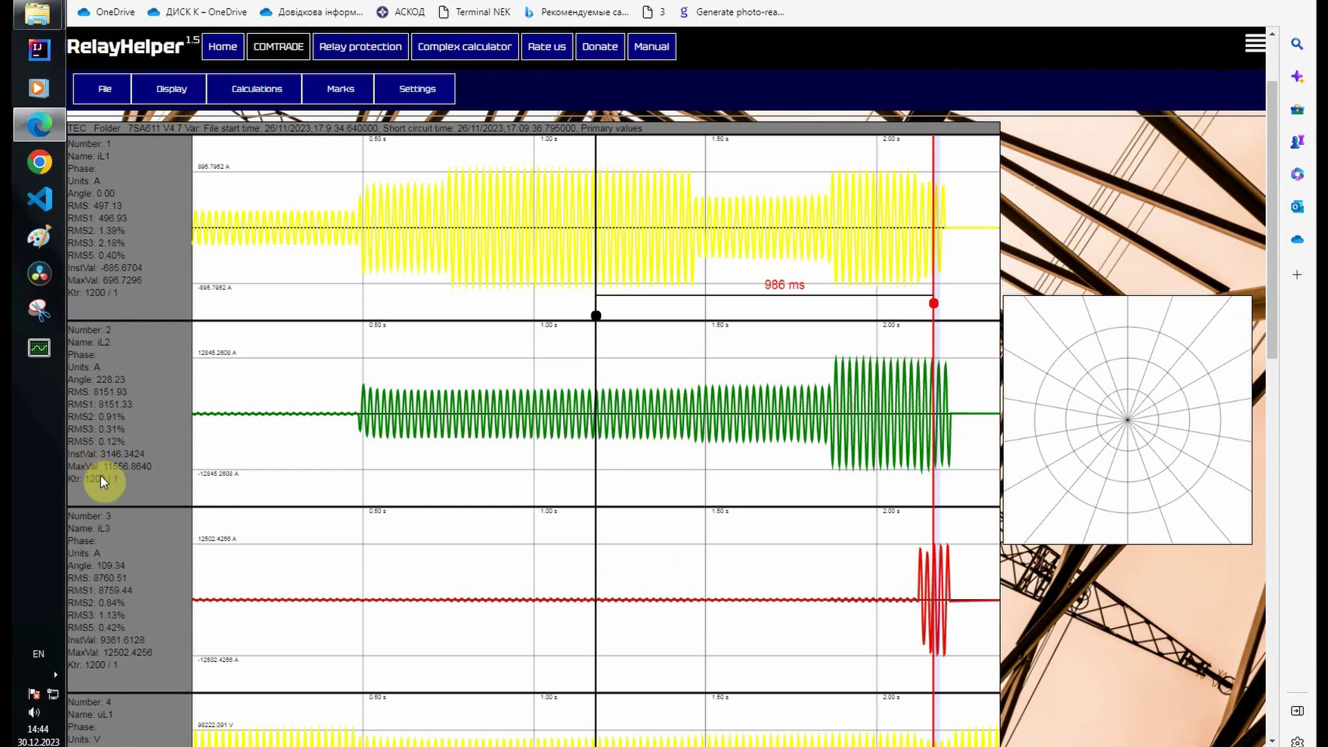
{"action": "scroll", "coordinate": [125, 359], "scroll_direction": "down", "scroll_amount": 4}
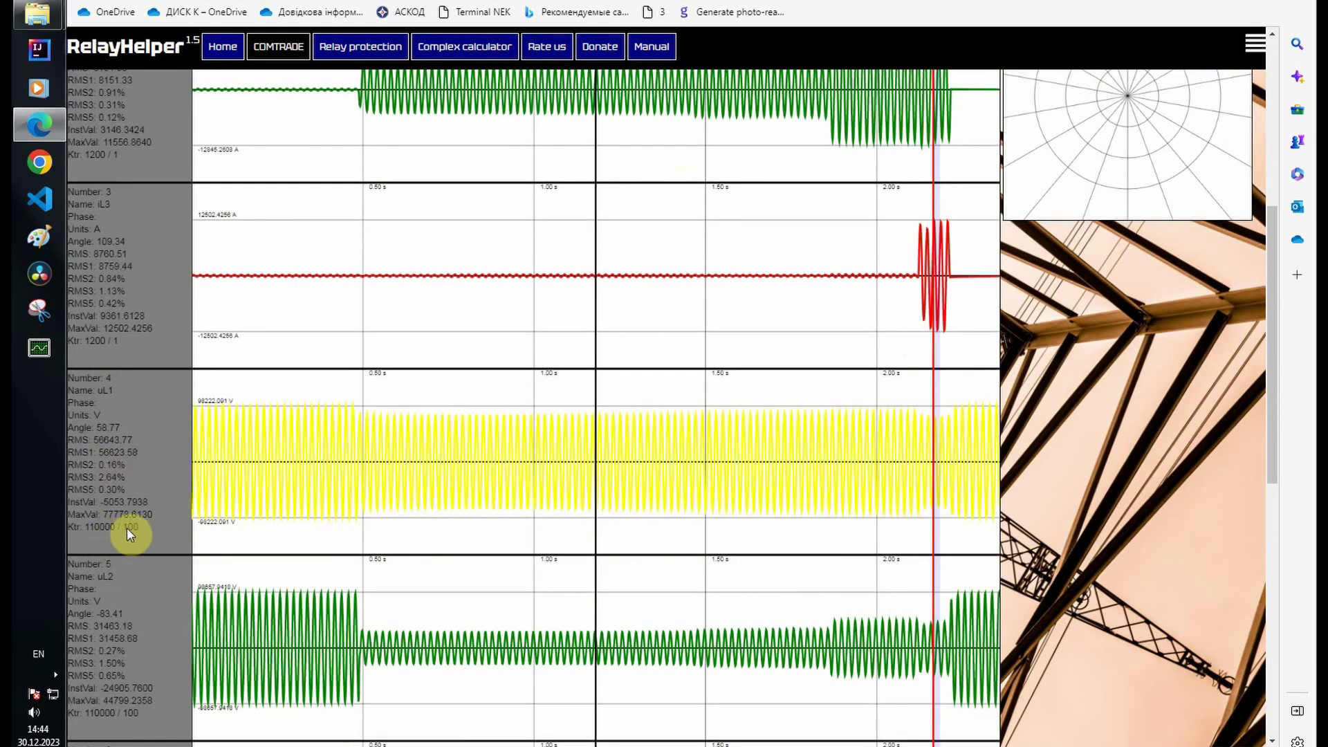
{"action": "scroll", "coordinate": [127, 546], "scroll_direction": "down", "scroll_amount": 5}
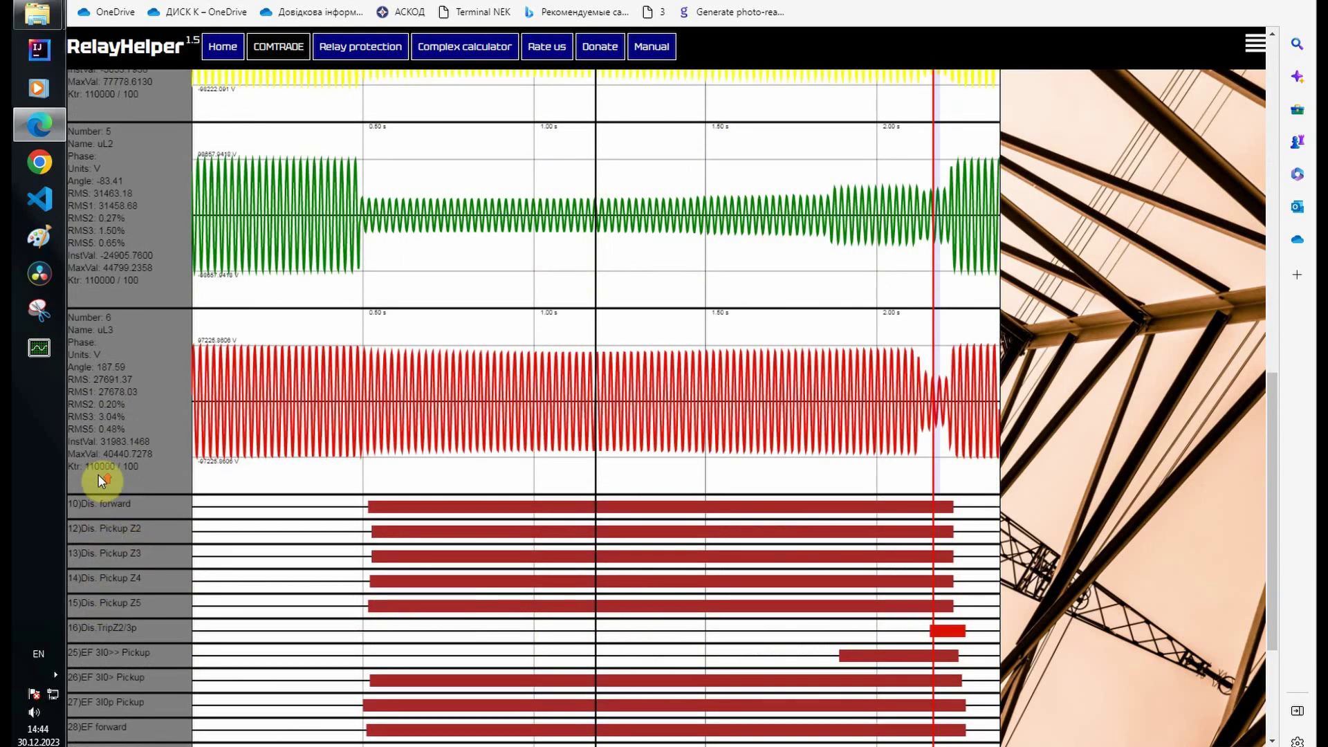
{"action": "scroll", "coordinate": [103, 481], "scroll_direction": "up", "scroll_amount": 5}
{"action": "scroll", "coordinate": [94, 421], "scroll_direction": "up", "scroll_amount": 5}
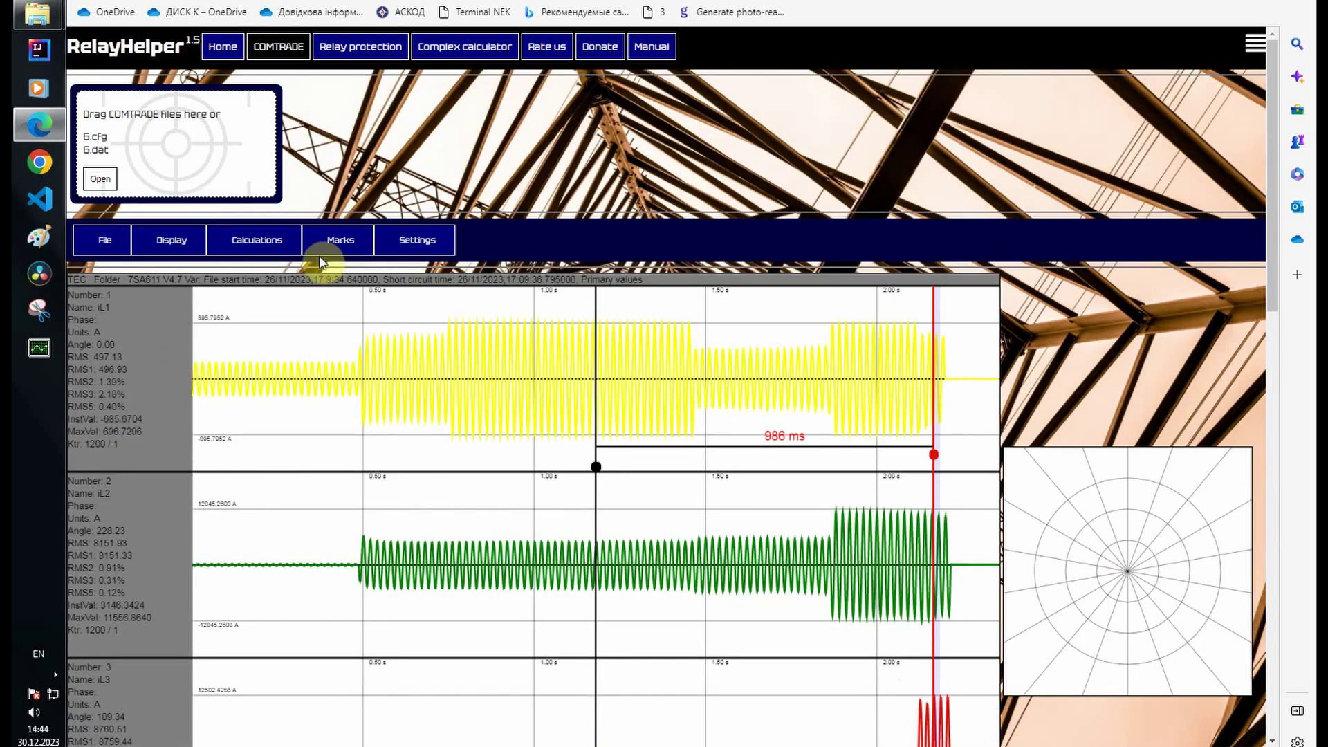
Add a zero sequence channel named 3I0, using iL1, iL2 and iL3 as phases A, B and C
{"action": "left_click", "coordinate": [257, 242]}
{"action": "mouse_move", "coordinate": [249, 261]}
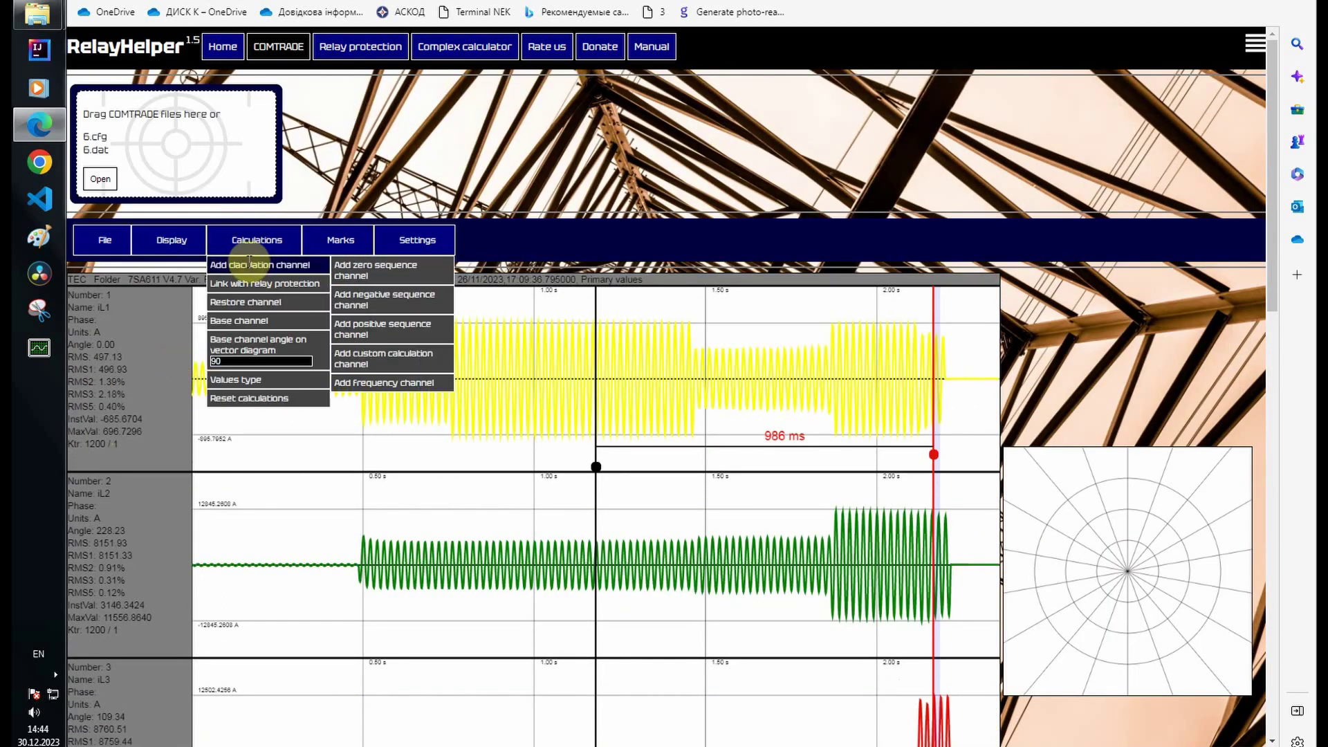
{"action": "left_click", "coordinate": [368, 275]}
{"action": "mouse_move", "coordinate": [412, 349]}
{"action": "triple_click", "coordinate": [373, 339]}
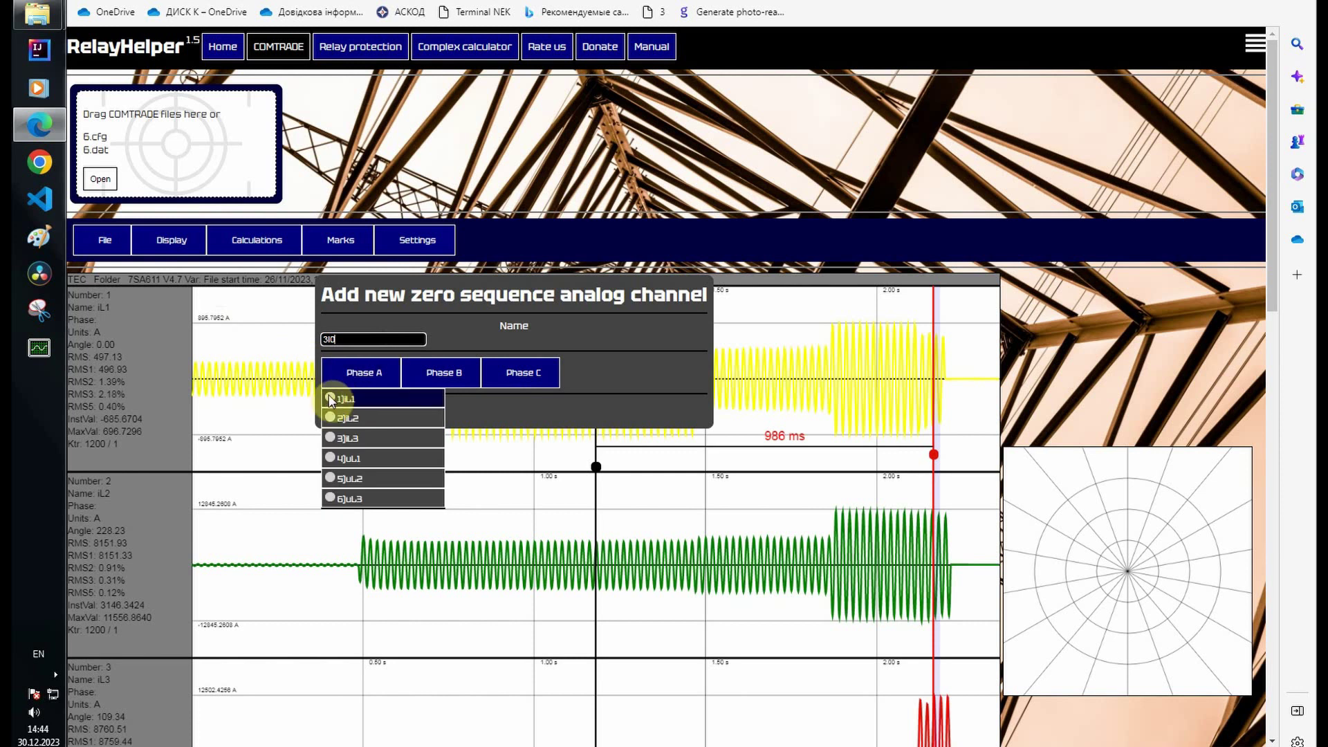
{"action": "left_click", "coordinate": [410, 416]}
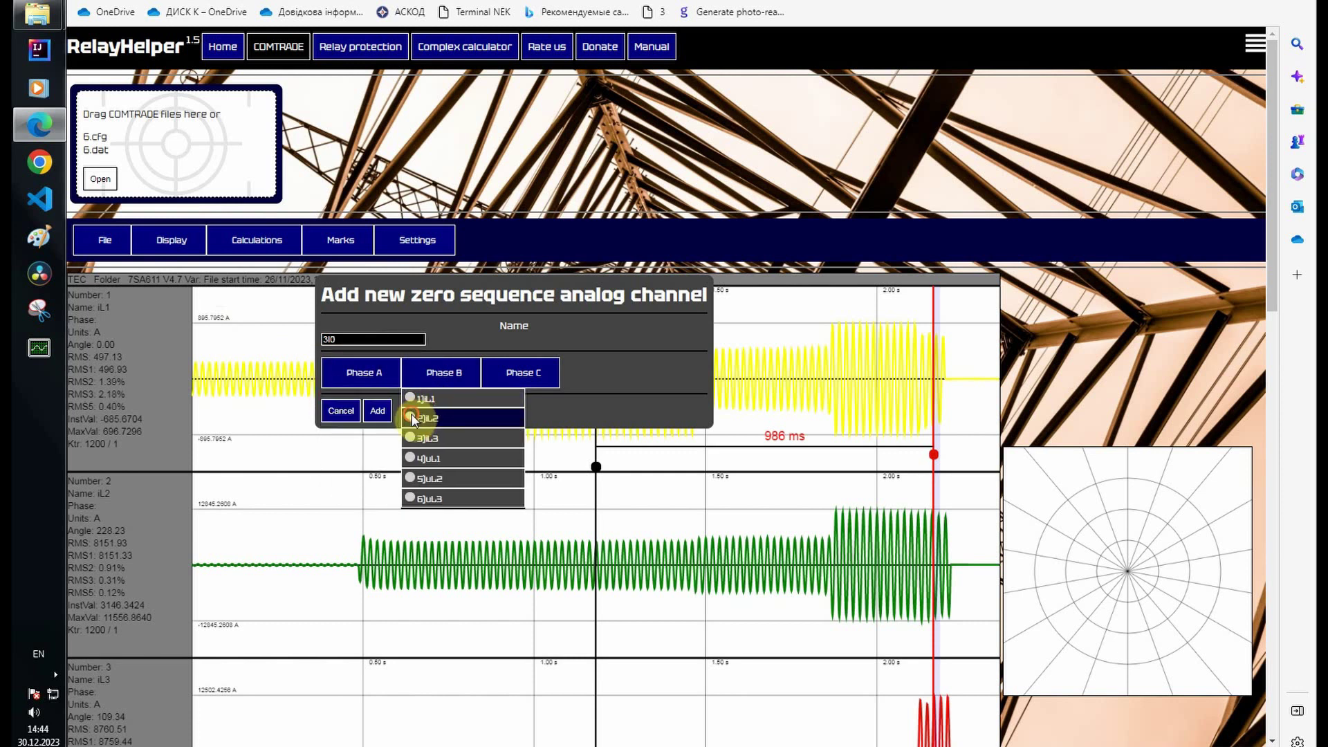
{"action": "mouse_move", "coordinate": [505, 383]}
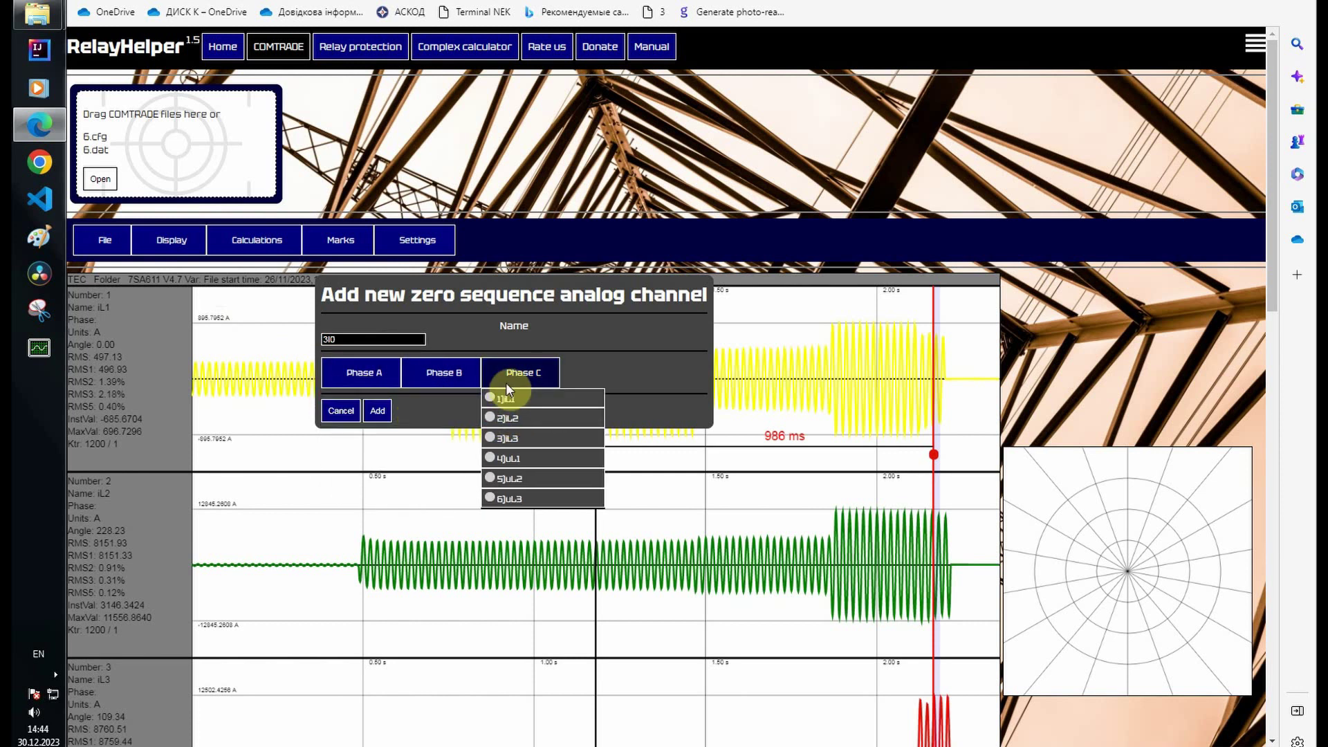
{"action": "left_click", "coordinate": [490, 437]}
{"action": "left_click", "coordinate": [377, 412]}
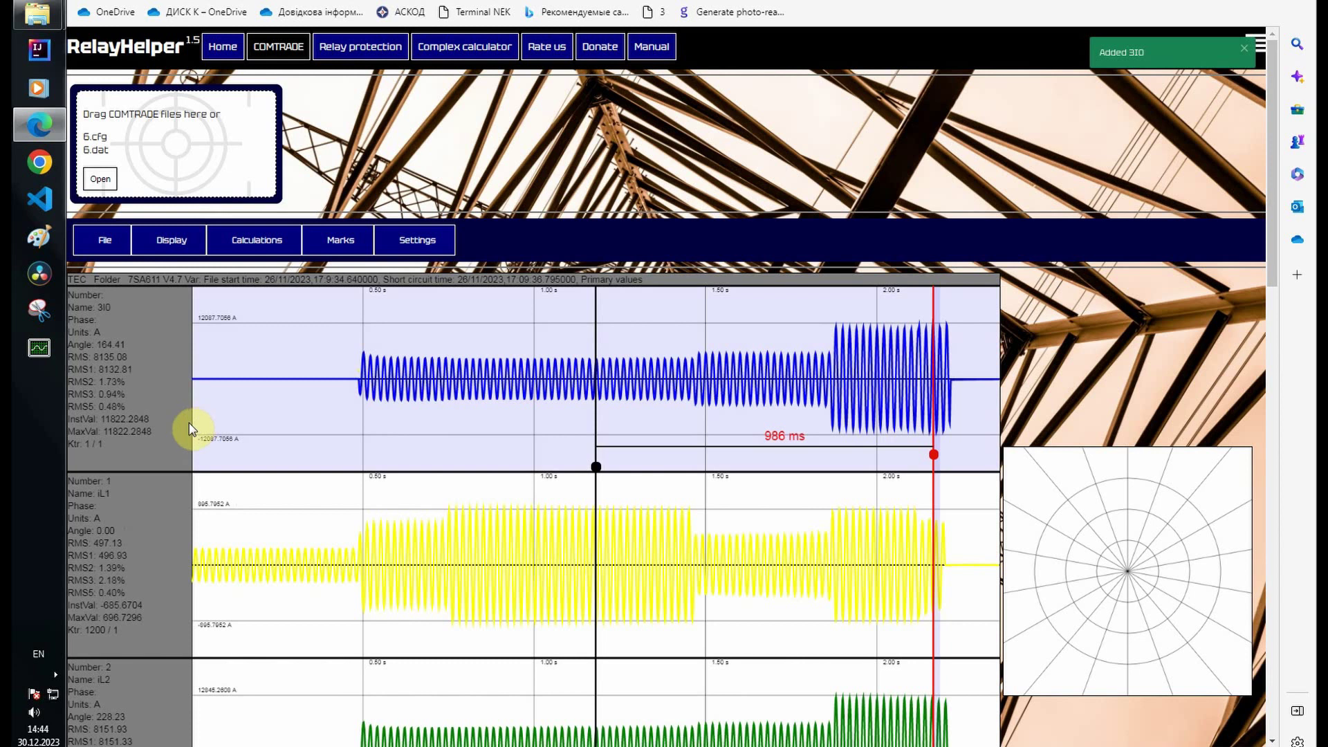
{"action": "scroll", "coordinate": [110, 474], "scroll_direction": "down", "scroll_amount": 3}
{"action": "scroll", "coordinate": [113, 373], "scroll_direction": "up", "scroll_amount": 3}
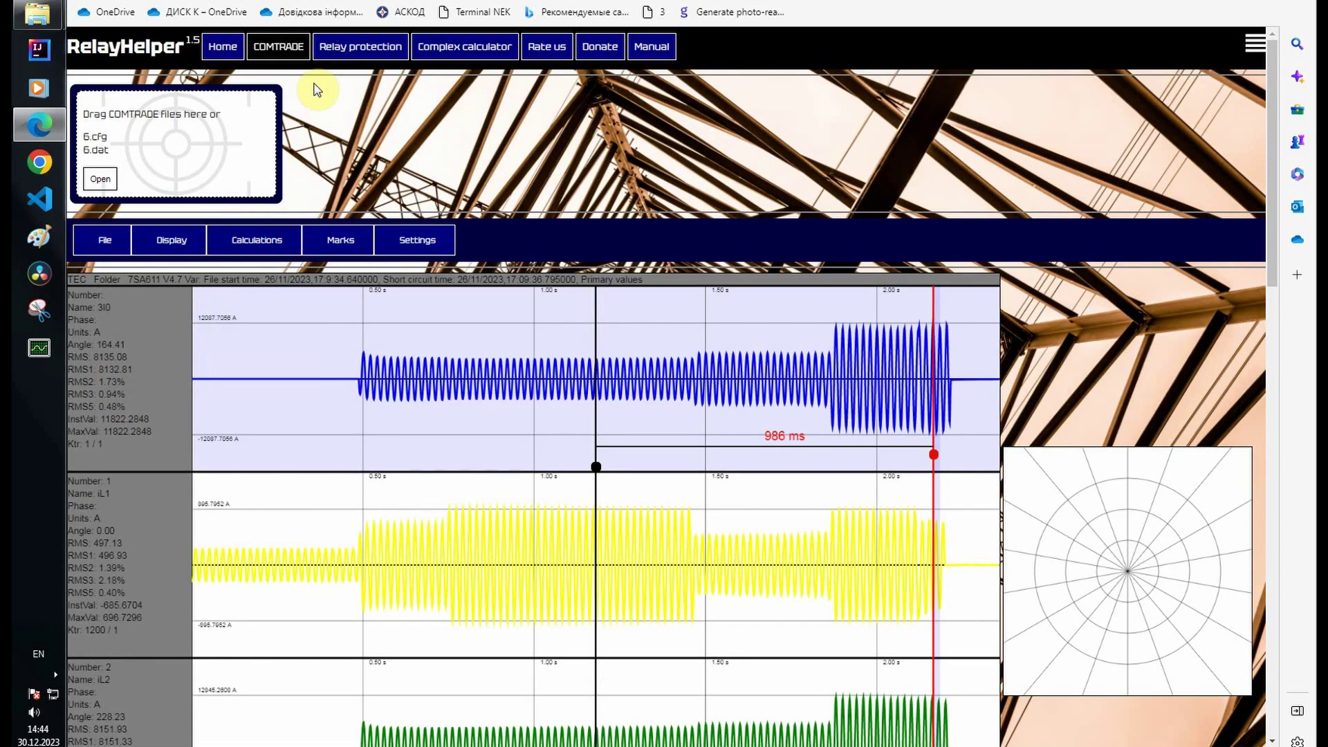
In the 7SA611 info on the relay protection page, set I Primary to 1200, U Primary to 110000 and the values type to Primary
{"action": "left_click", "coordinate": [354, 48]}
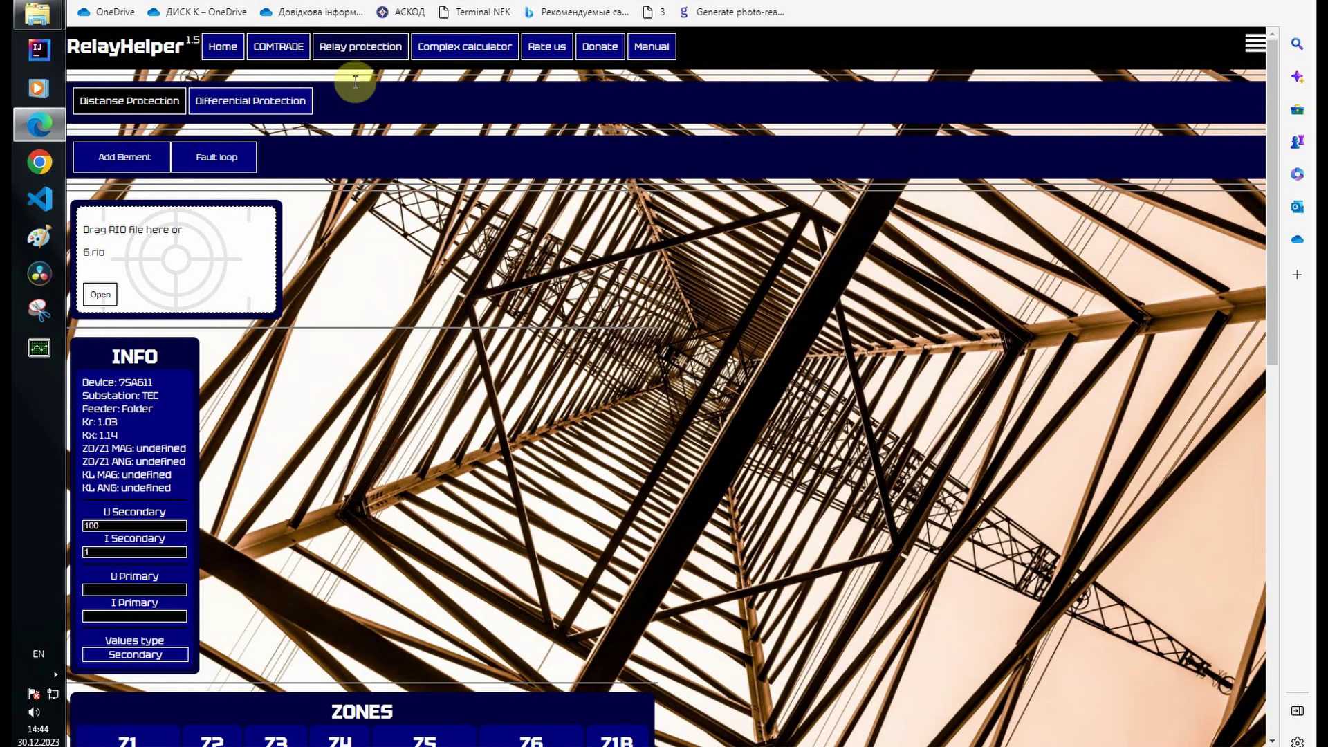
{"action": "left_click", "coordinate": [122, 612]}
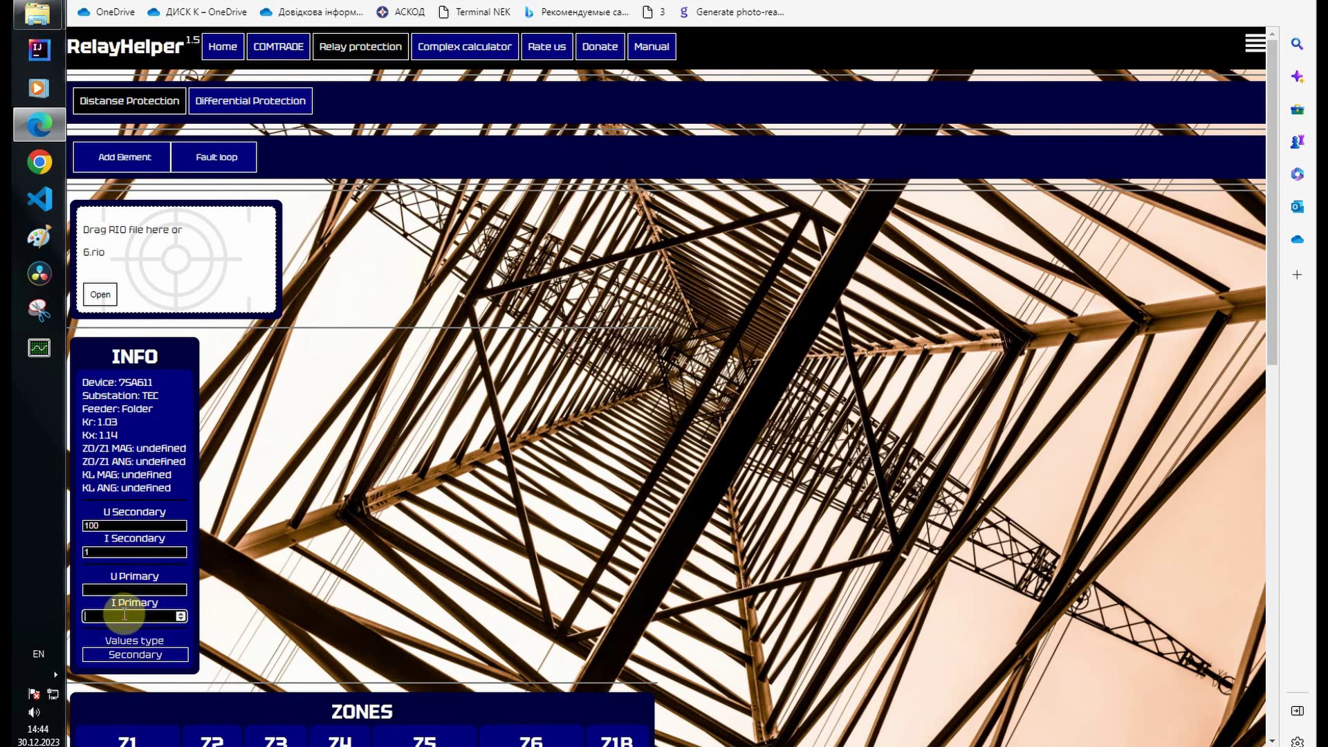
{"action": "type", "text": "1200"}
{"action": "left_click", "coordinate": [97, 588]}
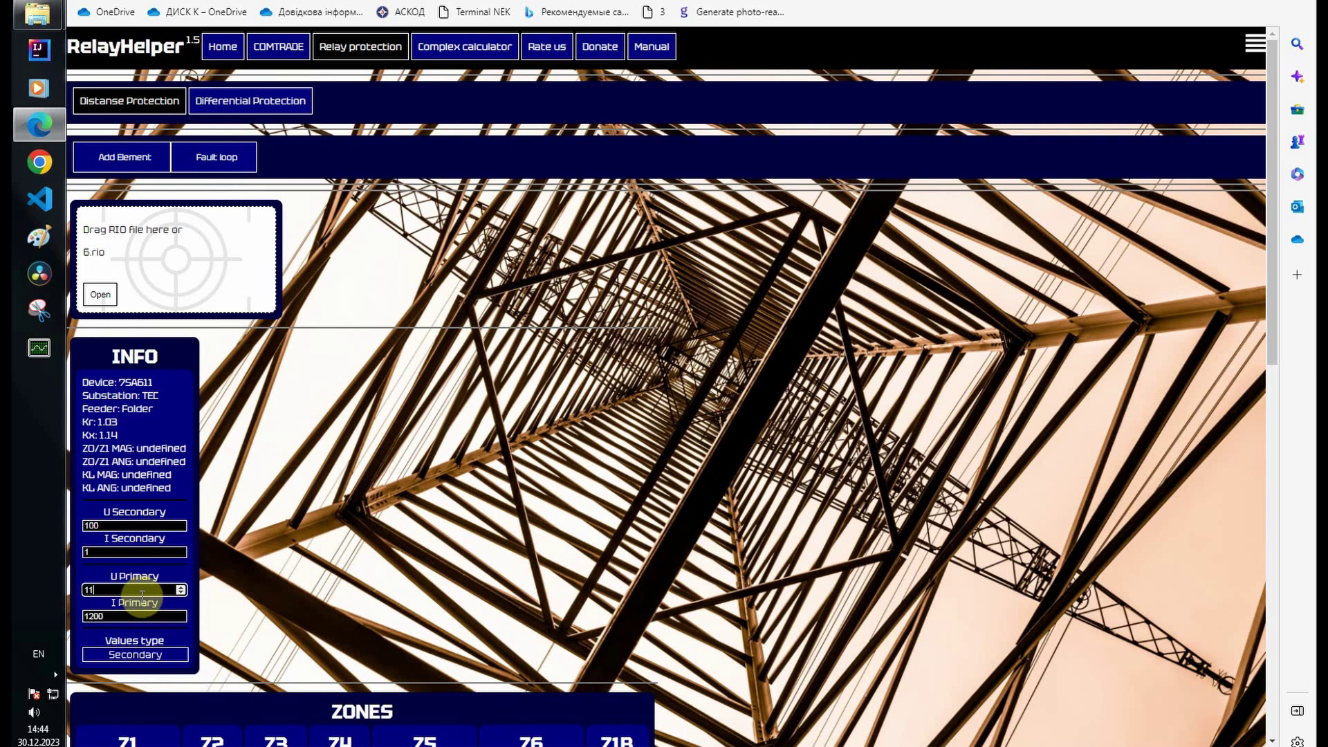
{"action": "type", "text": "110000"}
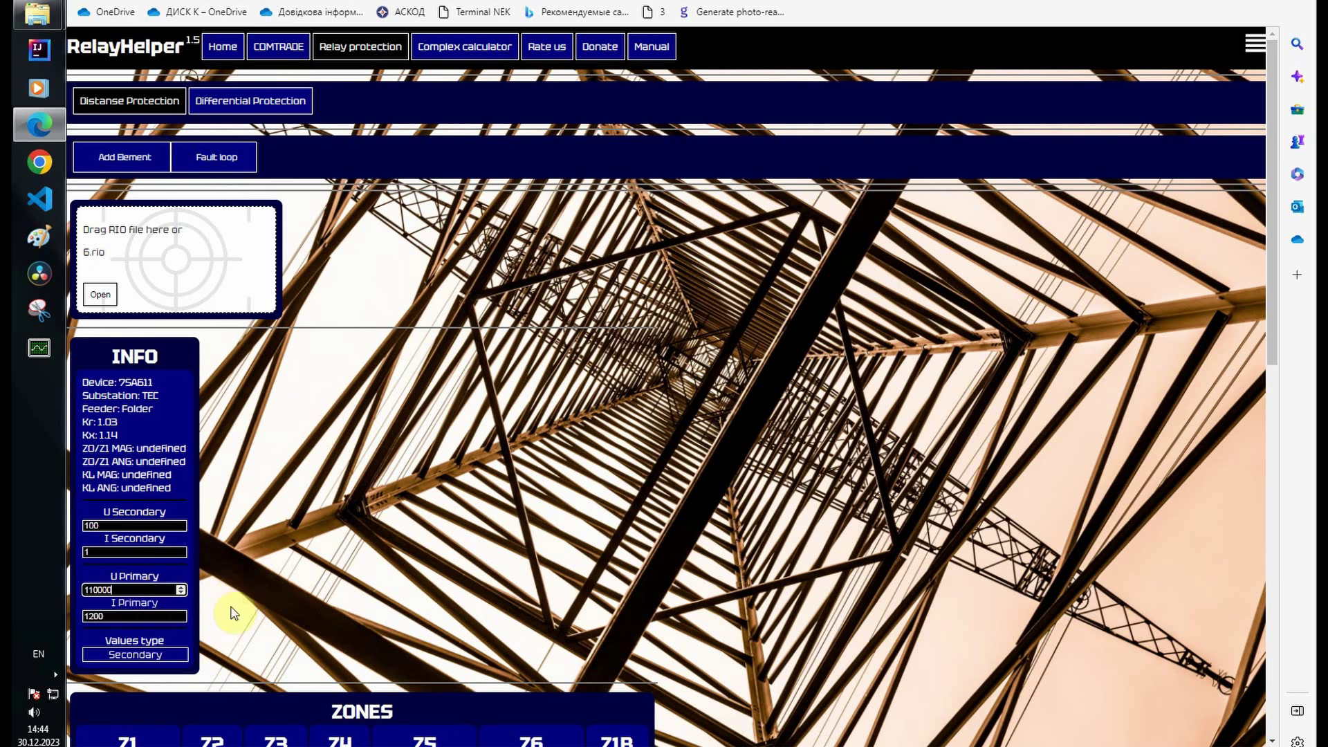
{"action": "left_click", "coordinate": [172, 654]}
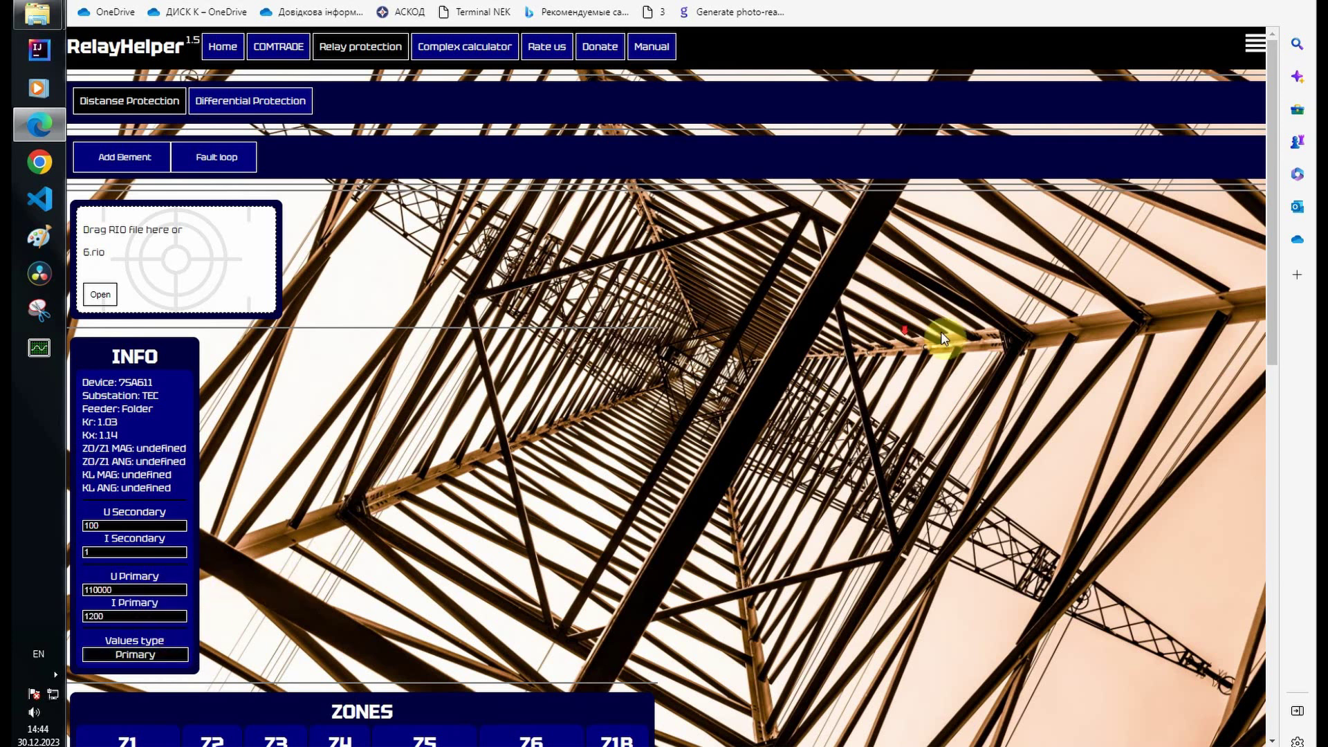
Turn off drawing of zones Z1B, Z5, Z4, Z3 and Z6, leaving only Z1 and Z2
{"action": "scroll", "coordinate": [941, 332], "scroll_direction": "down", "scroll_amount": 10}
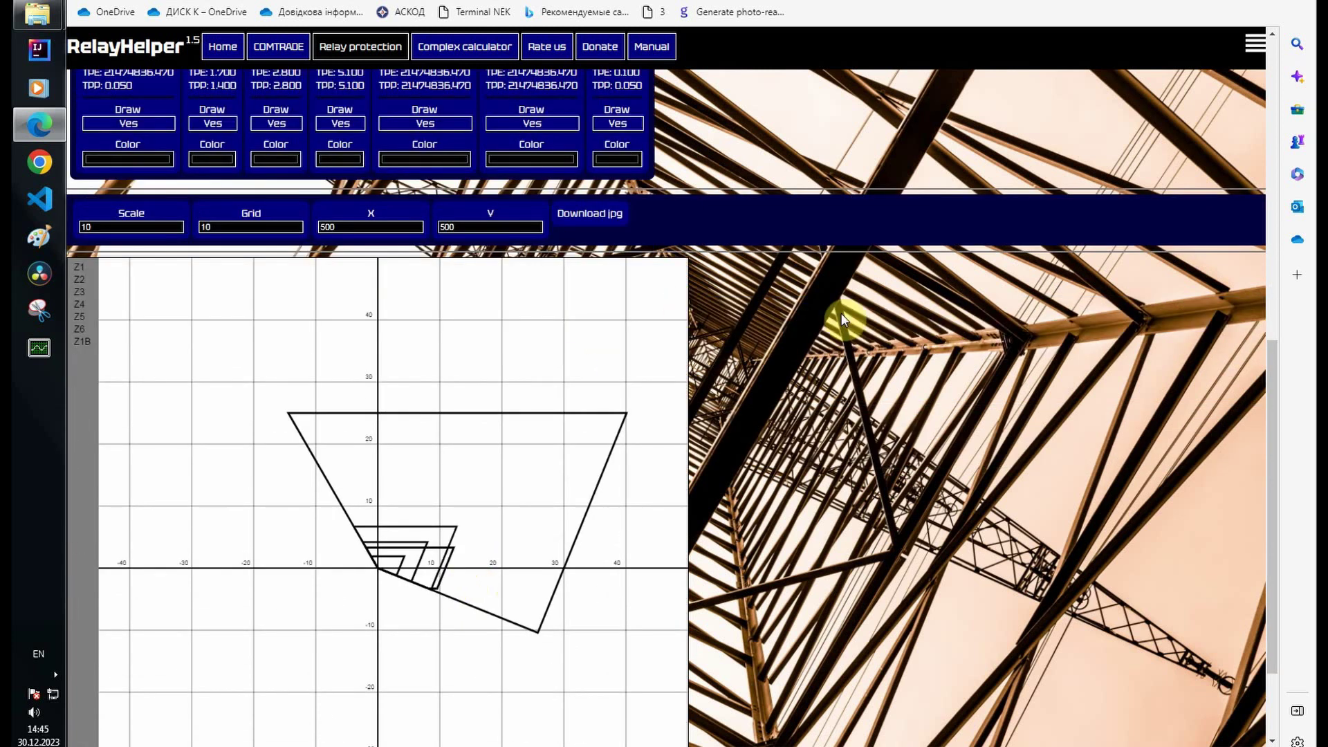
{"action": "scroll", "coordinate": [817, 285], "scroll_direction": "up", "scroll_amount": 2}
{"action": "left_click", "coordinate": [618, 233]}
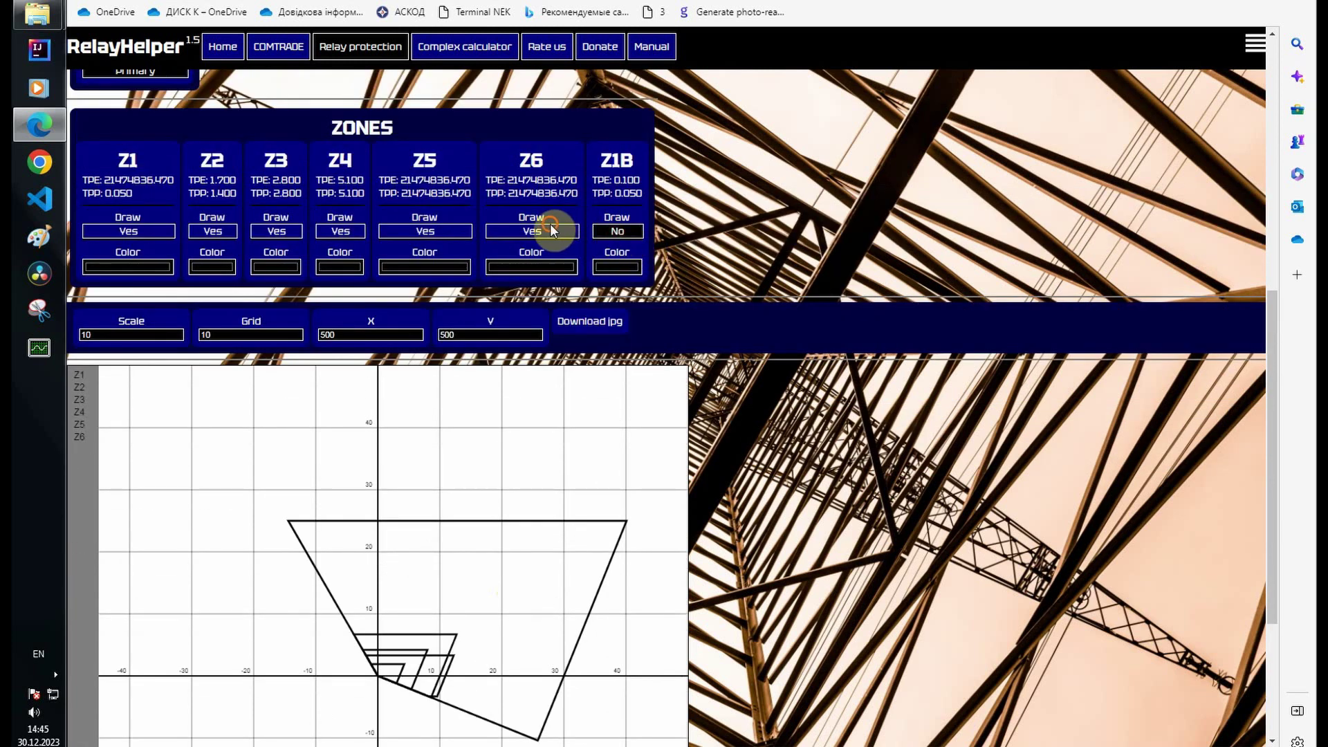
{"action": "left_click", "coordinate": [331, 233]}
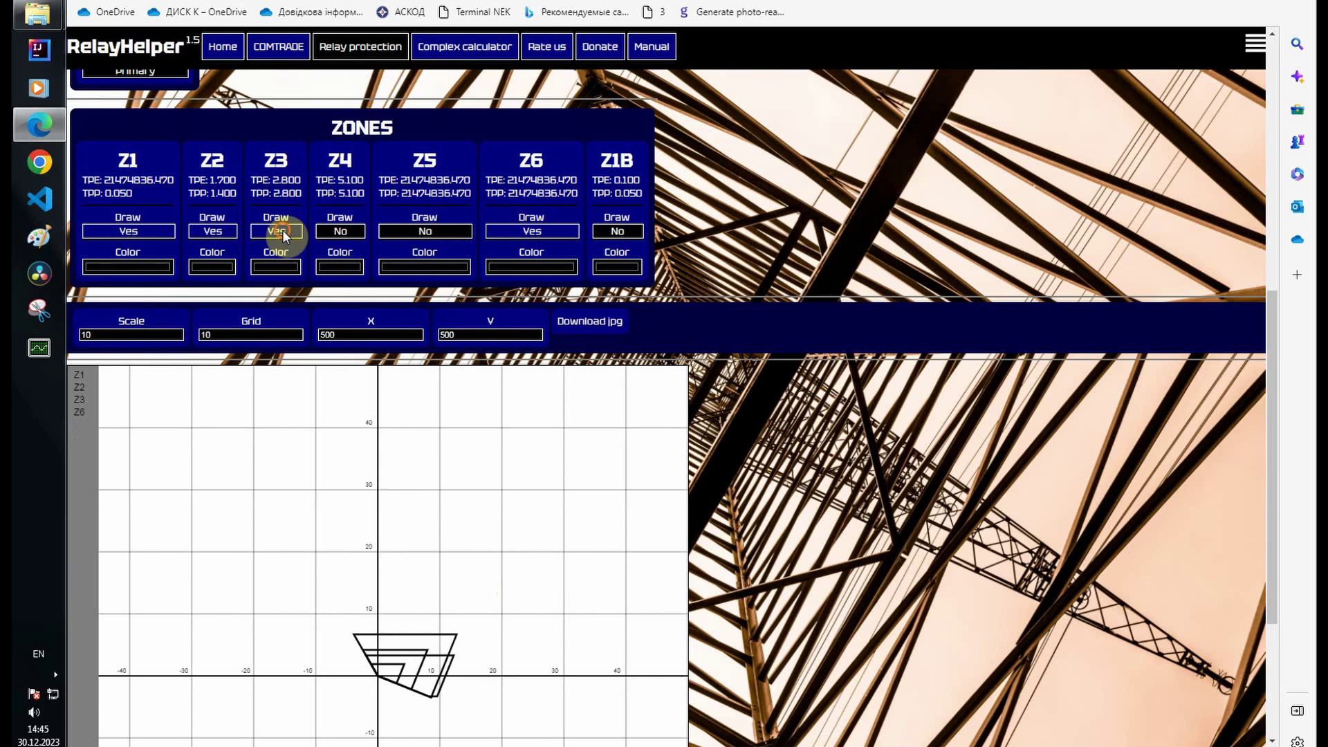
{"action": "left_click", "coordinate": [530, 230]}
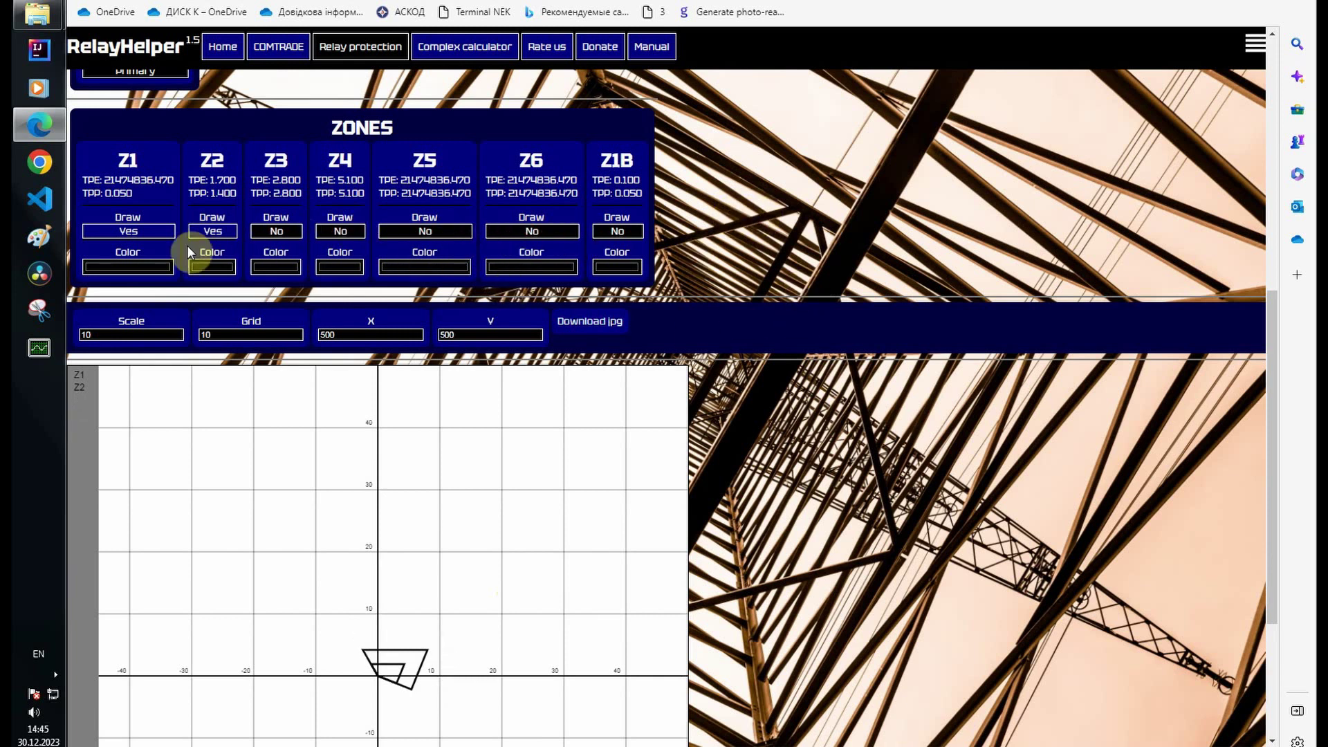
Colour zone Z1 blue and zone Z2 purple (RGB 174, 0, 255)
{"action": "left_click", "coordinate": [120, 267]}
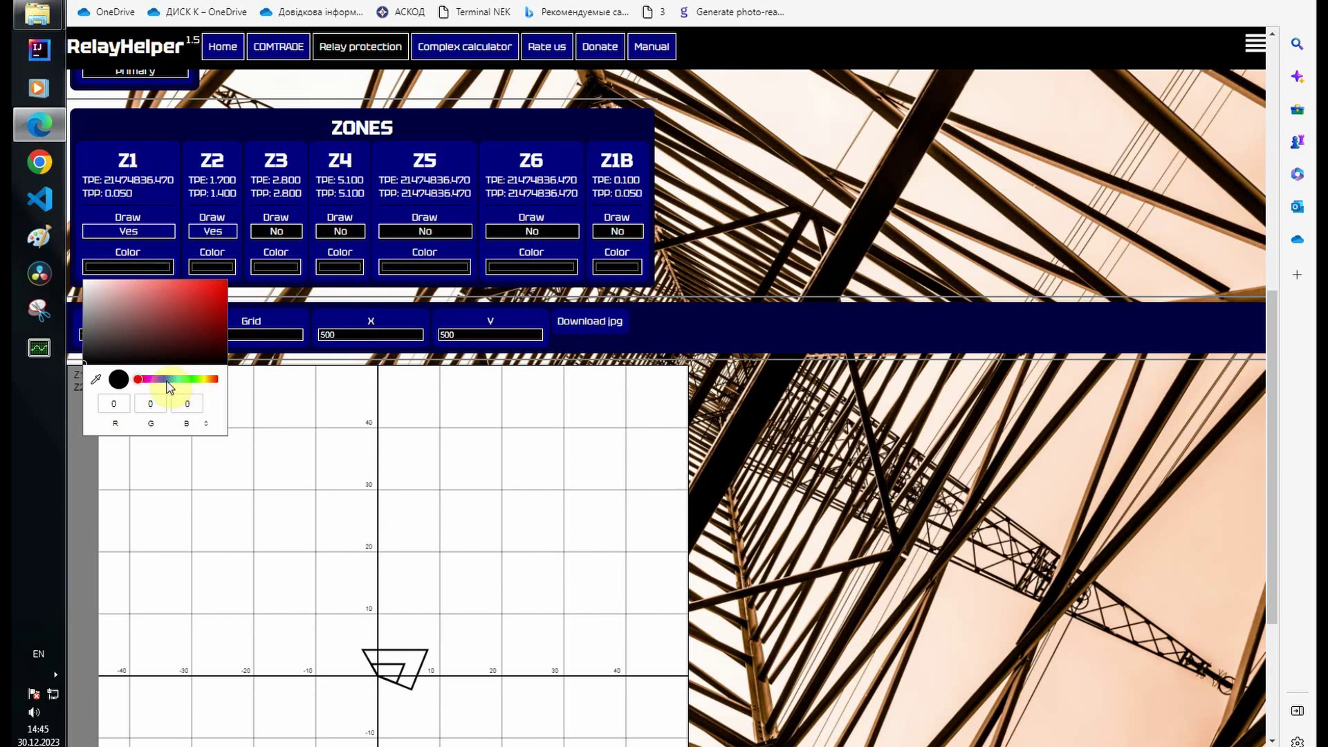
{"action": "left_click", "coordinate": [166, 382]}
{"action": "left_click_drag", "start_coordinate": [207, 336], "coordinate": [226, 281]}
{"action": "left_click", "coordinate": [215, 267]}
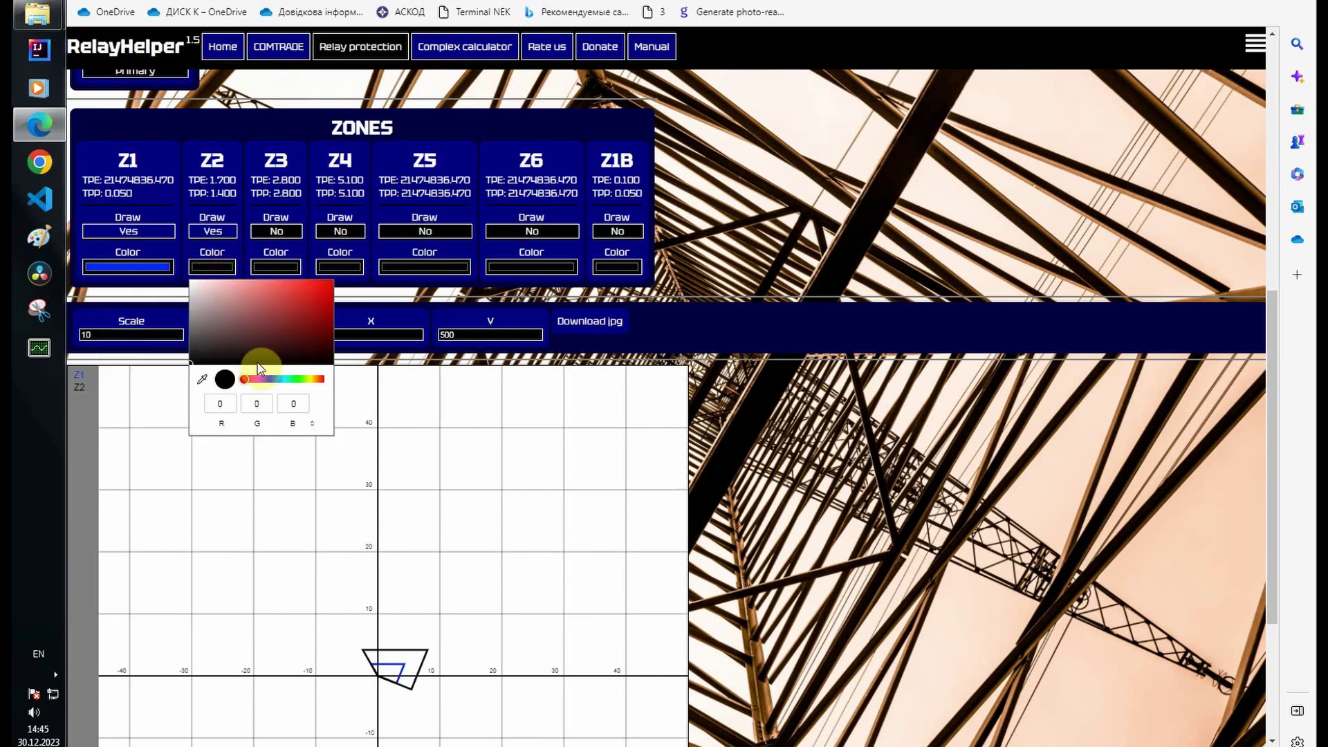
{"action": "left_click_drag", "start_coordinate": [303, 326], "coordinate": [349, 267]}
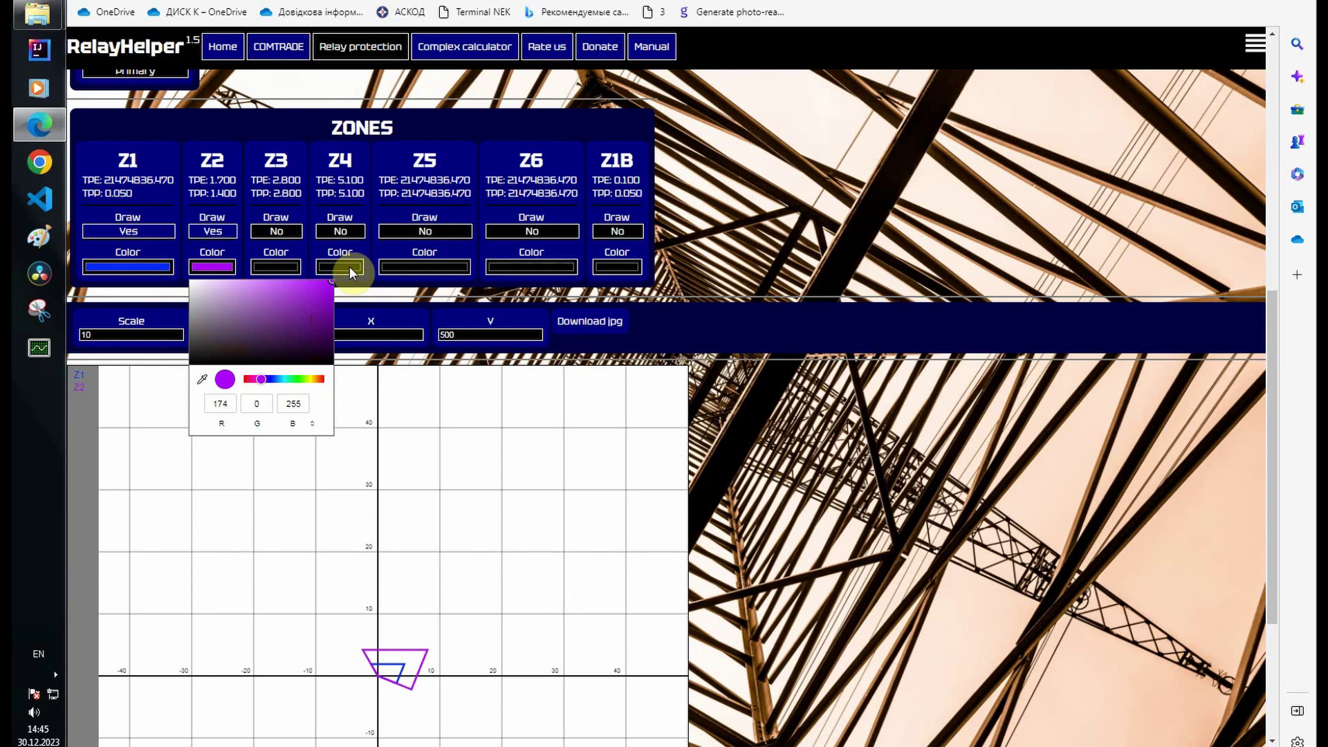
{"action": "left_click", "coordinate": [413, 687]}
Set the impedance diagram's grid spacing to 2
{"action": "scroll", "coordinate": [403, 722], "scroll_direction": "up", "scroll_amount": 3}
{"action": "scroll", "coordinate": [407, 721], "scroll_direction": "down", "scroll_amount": 1}
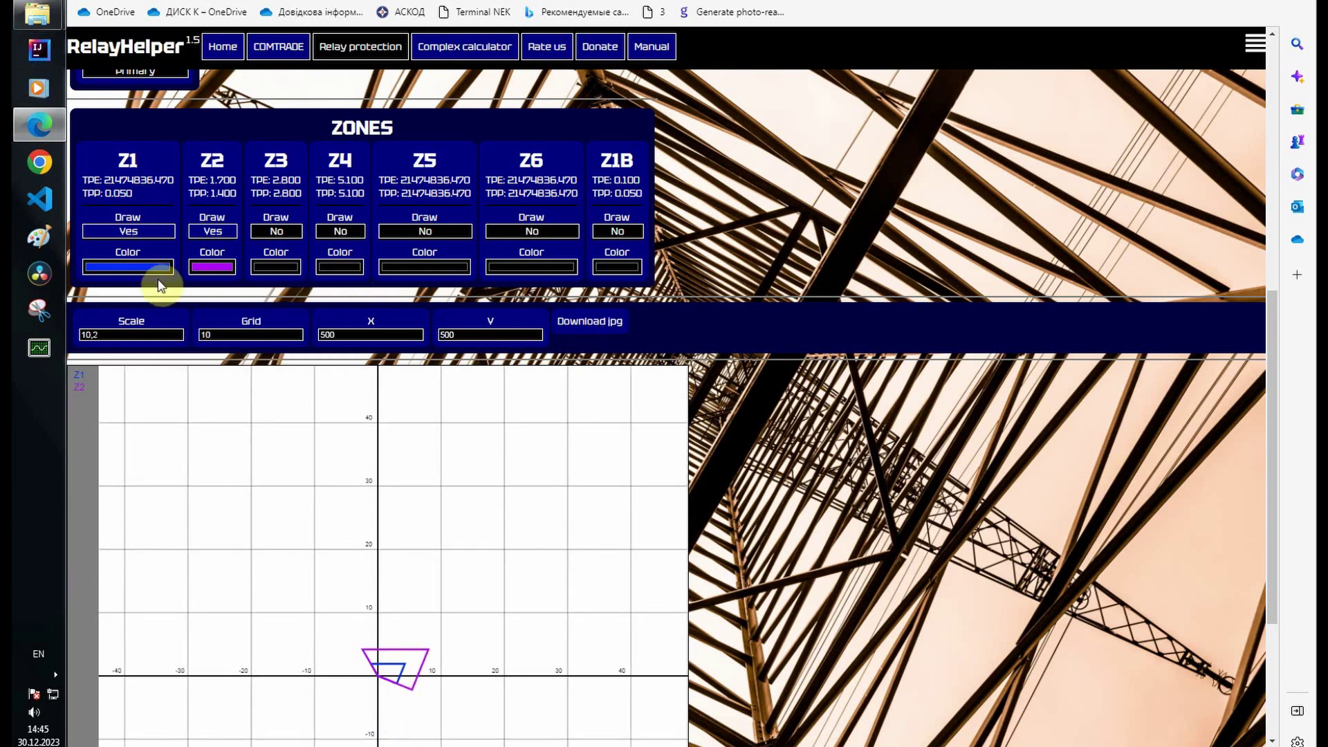
{"action": "left_click", "coordinate": [223, 333]}
{"action": "key", "text": "BackSpace"}
{"action": "key", "text": "BackSpace"}
{"action": "type", "text": "2"}
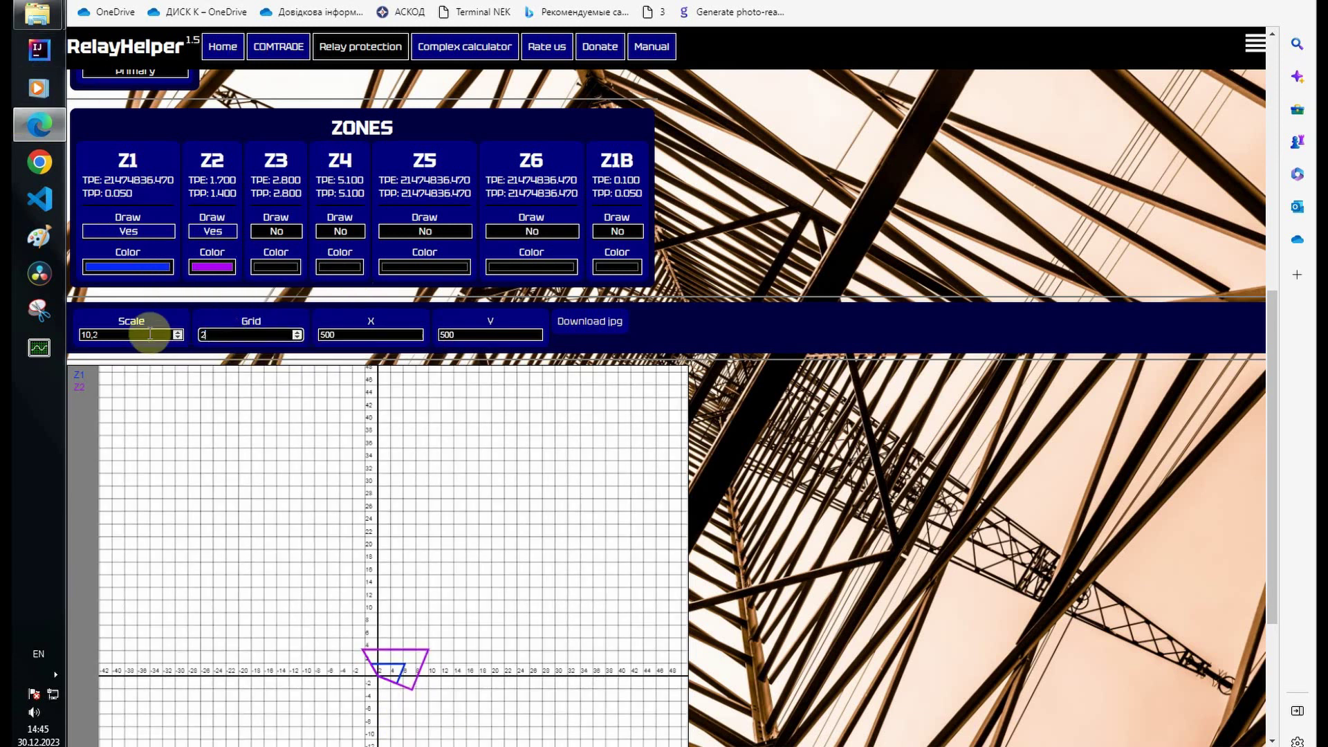
Shift the impedance diagram's origin to X 373, Y 366 and enlarge its scale to 21,1
{"action": "left_click", "coordinate": [199, 475]}
{"action": "scroll", "coordinate": [246, 547], "scroll_direction": "up", "scroll_amount": 10}
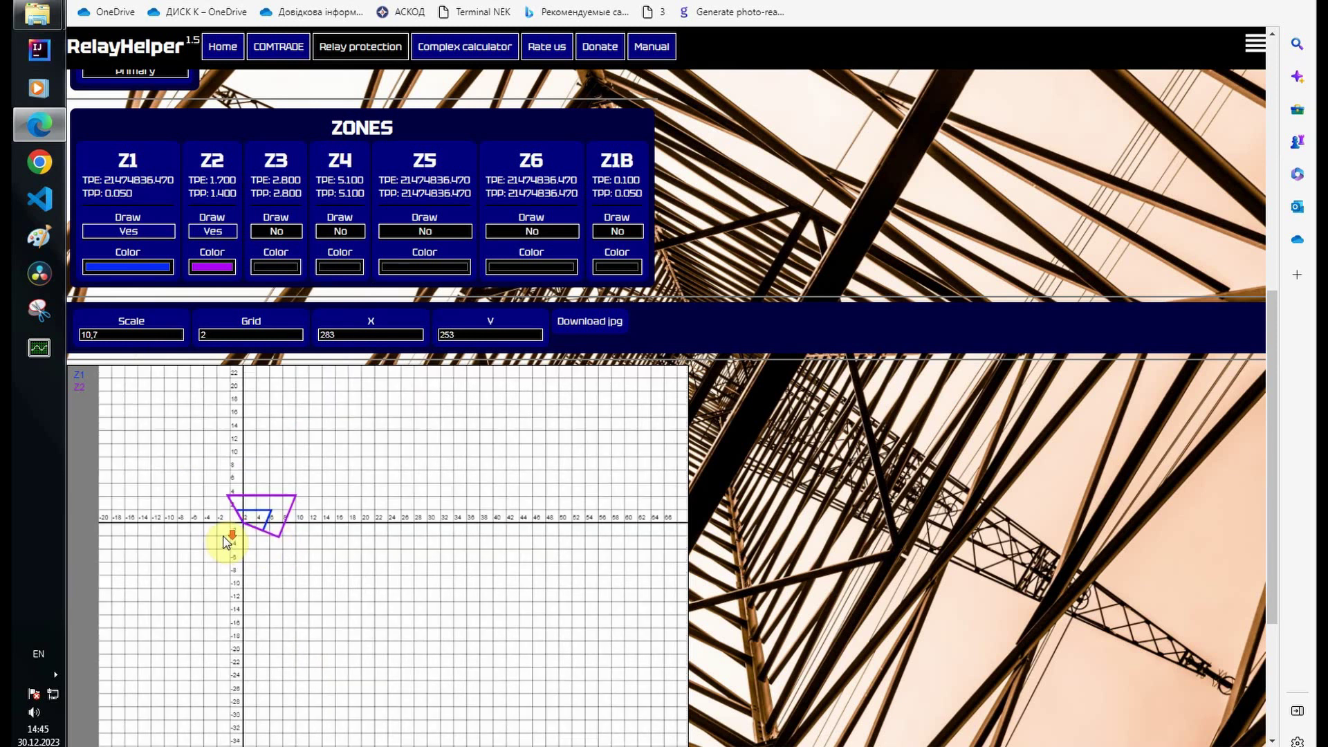
{"action": "scroll", "coordinate": [228, 541], "scroll_direction": "up", "scroll_amount": 10}
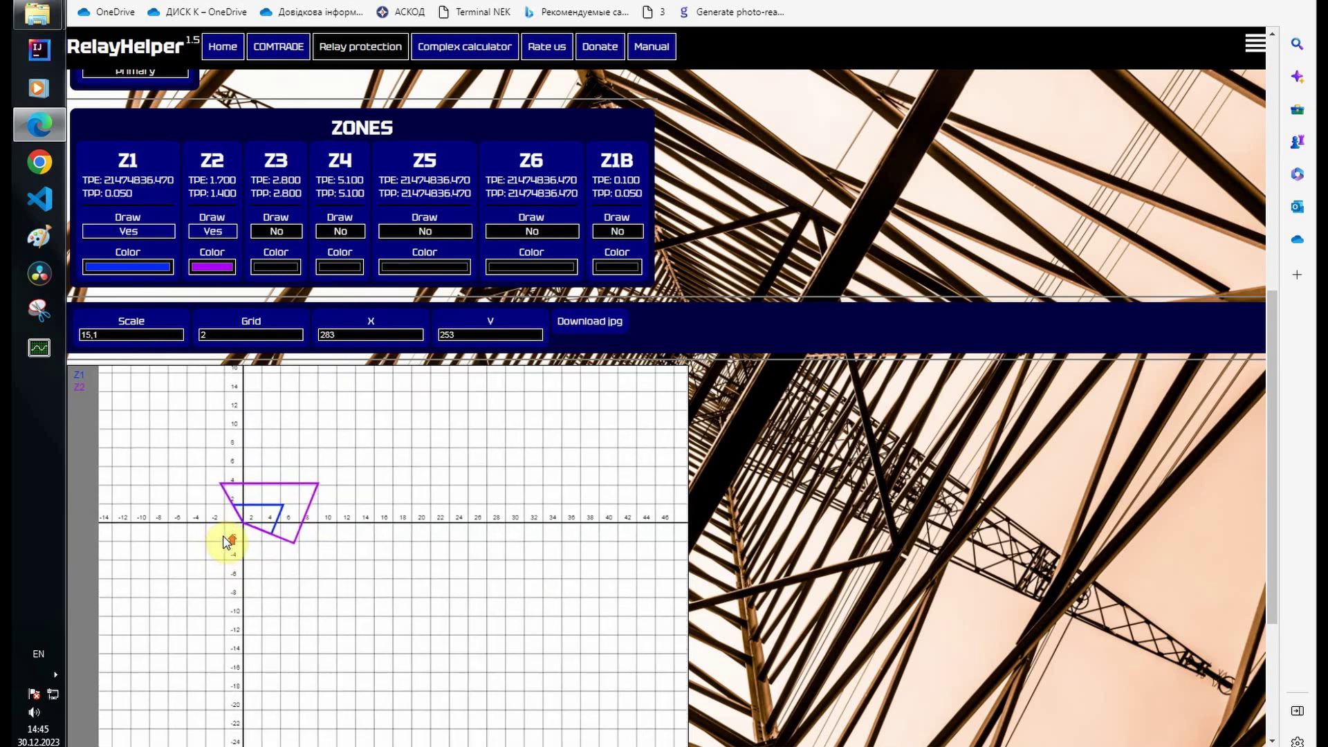
{"action": "left_click", "coordinate": [301, 599]}
{"action": "scroll", "coordinate": [323, 581], "scroll_direction": "up", "scroll_amount": 7}
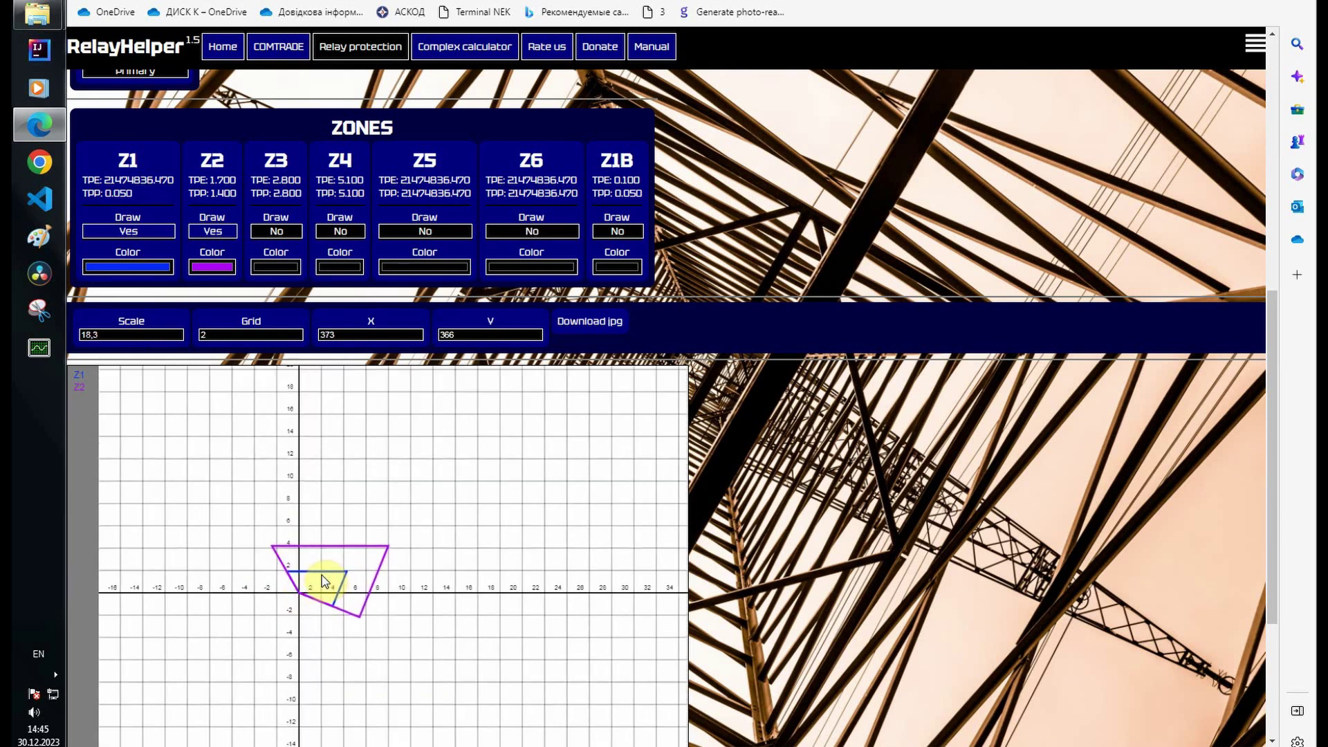
{"action": "scroll", "coordinate": [324, 581], "scroll_direction": "up", "scroll_amount": 2}
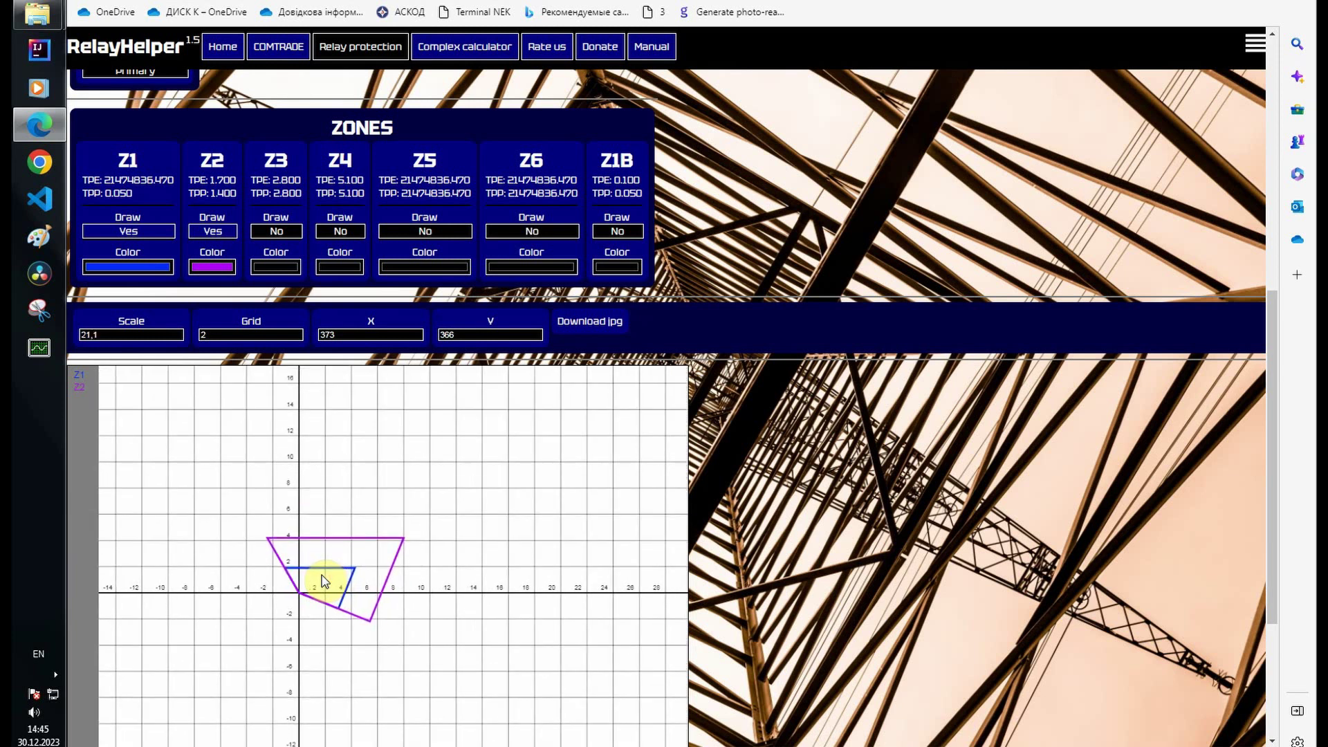
Add the RIO impedance calculation element to the distance protection page
{"action": "scroll", "coordinate": [779, 210], "scroll_direction": "up", "scroll_amount": 8}
{"action": "left_click", "coordinate": [126, 156]}
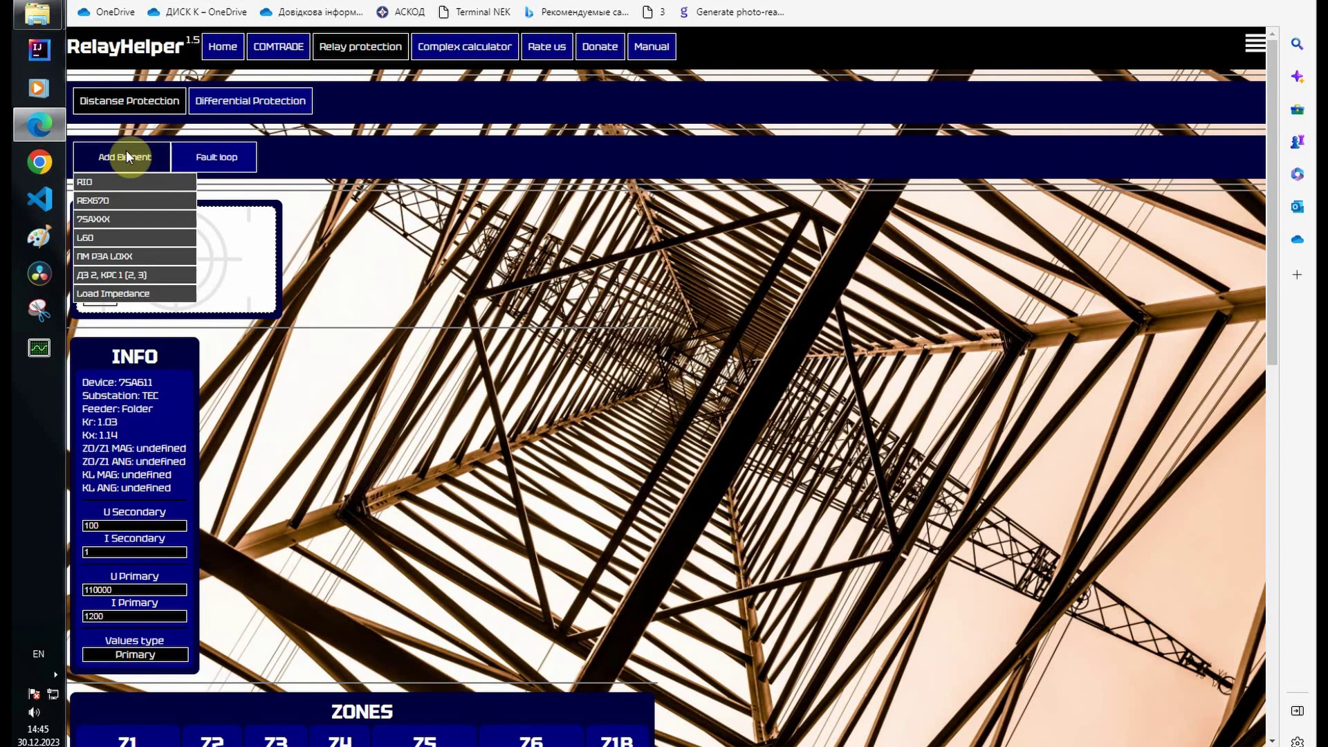
{"action": "mouse_move", "coordinate": [101, 184]}
{"action": "left_click", "coordinate": [207, 182]}
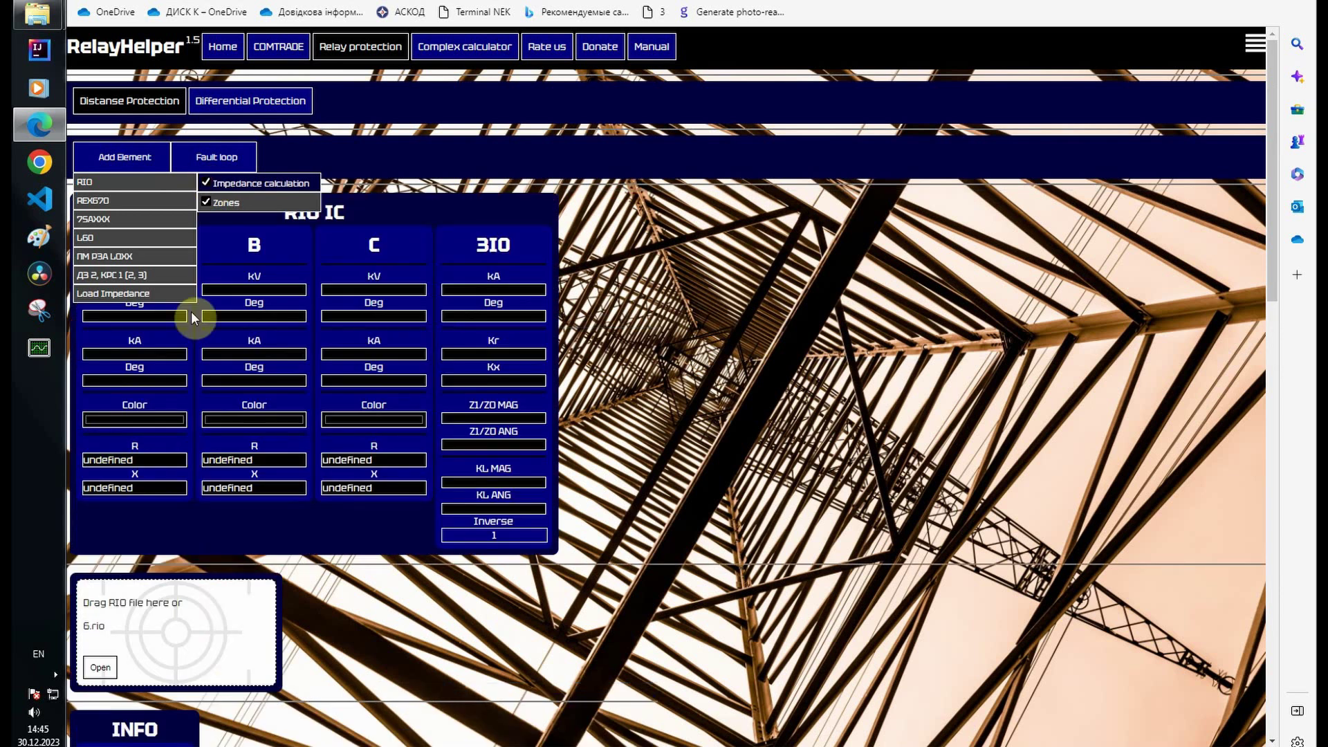
Colour the RIO IC phases: A amber (RGB 247, 195, 8), B green (RGB 0, 245, 49) and C red (RGB 255, 0, 0)
{"action": "left_click", "coordinate": [131, 421]}
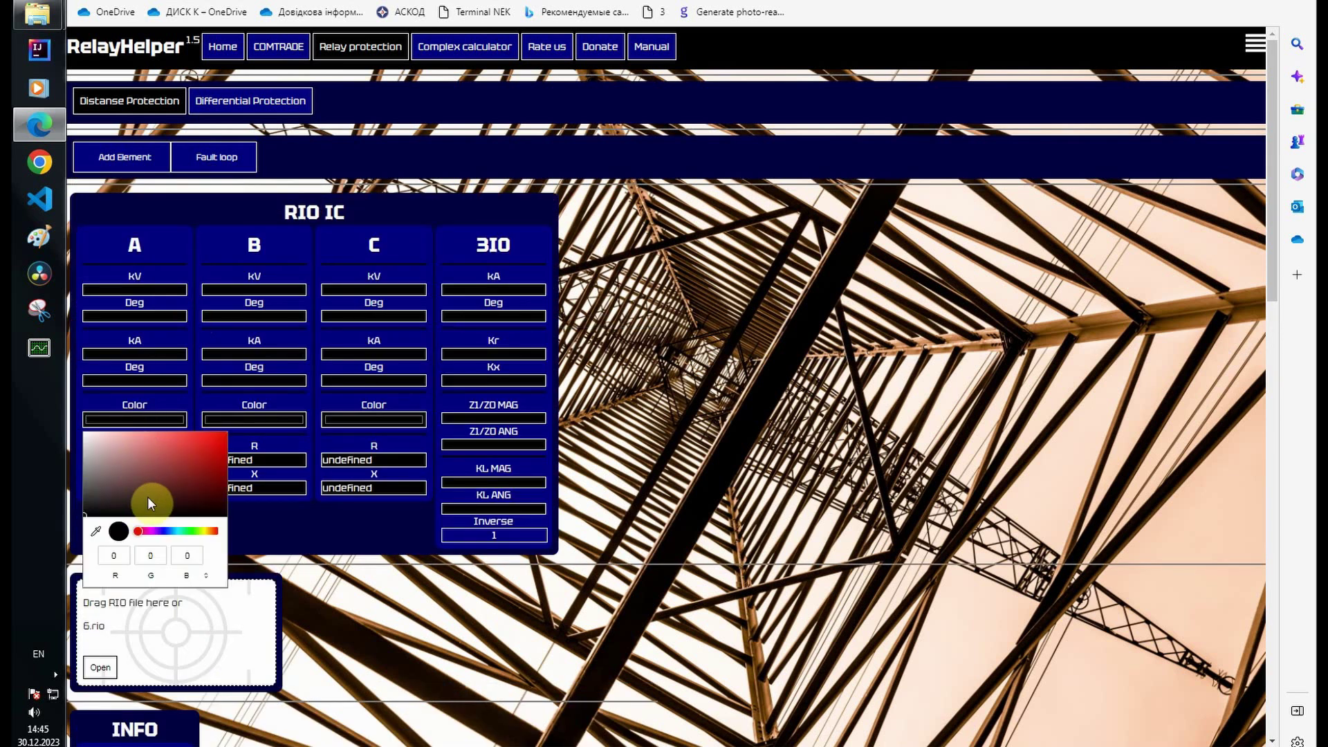
{"action": "left_click", "coordinate": [207, 531]}
{"action": "left_click", "coordinate": [225, 434]}
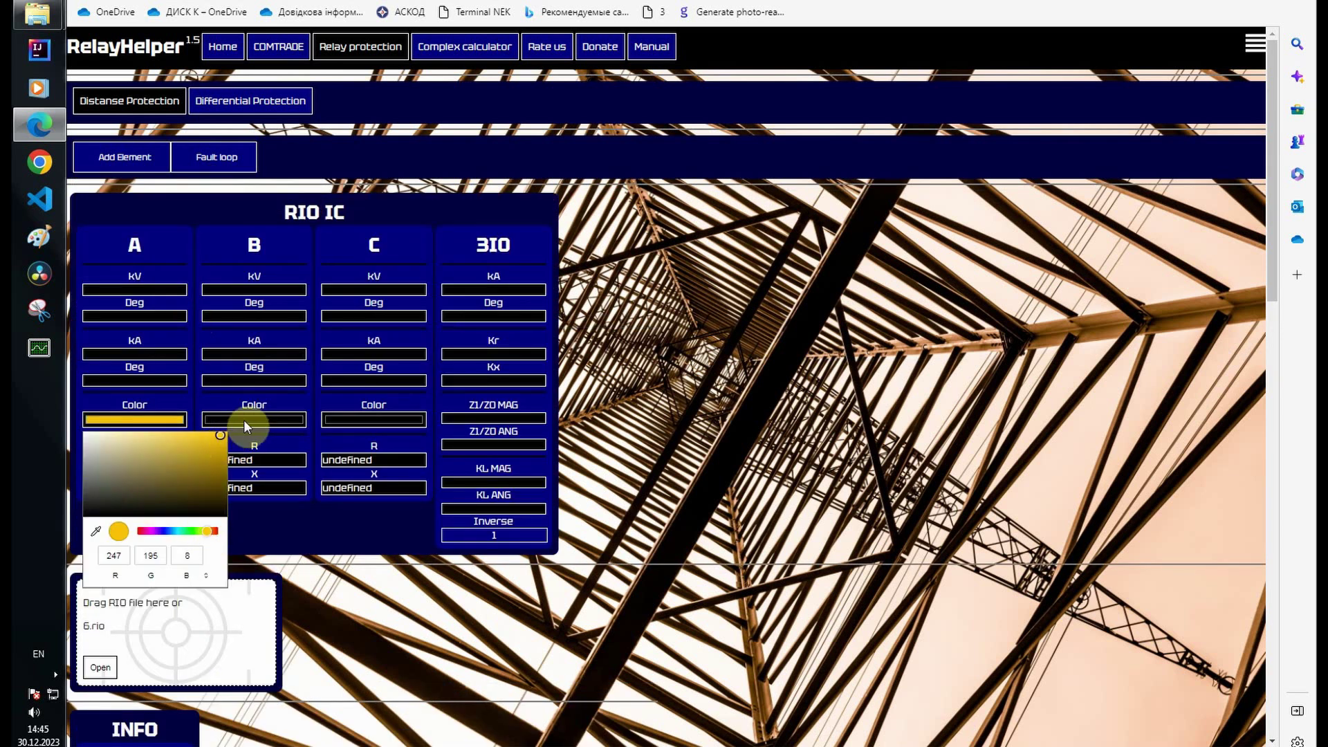
{"action": "left_click", "coordinate": [244, 420]}
{"action": "left_click", "coordinate": [307, 529]}
{"action": "left_click", "coordinate": [323, 492]}
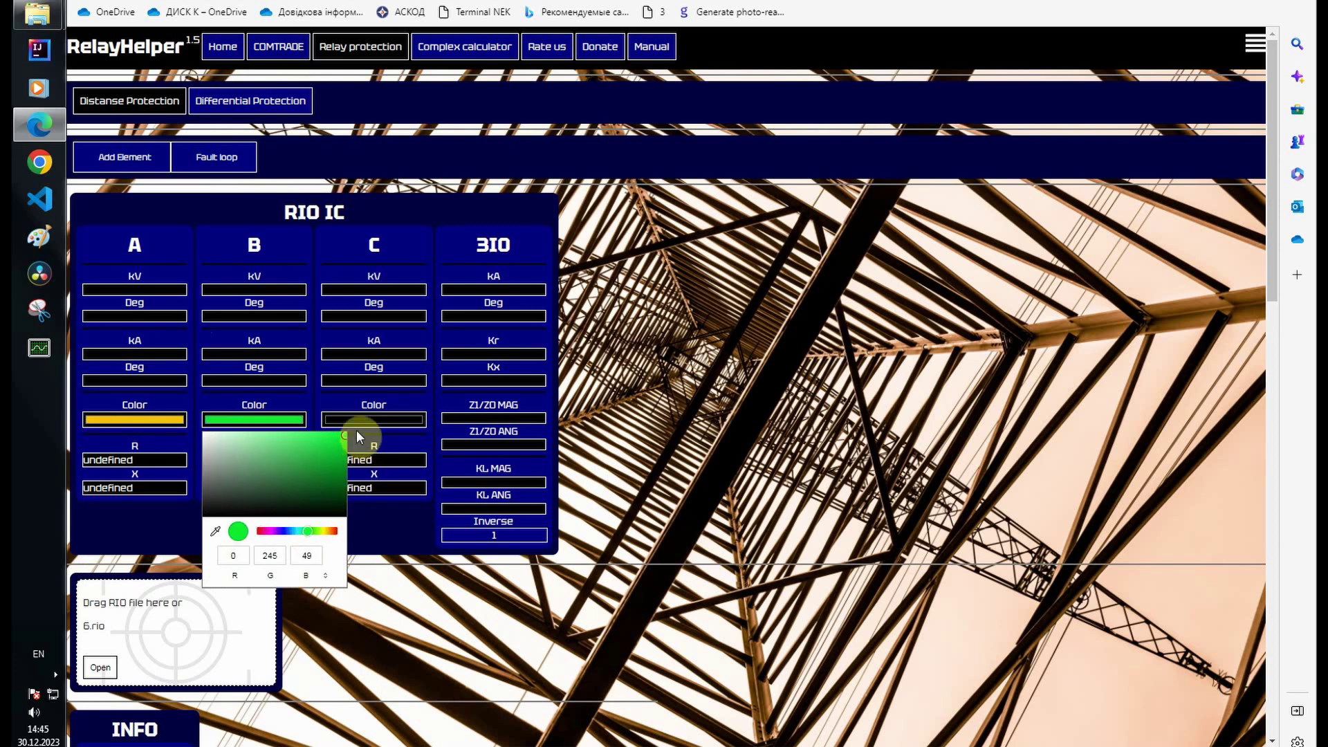
{"action": "left_click", "coordinate": [354, 424]}
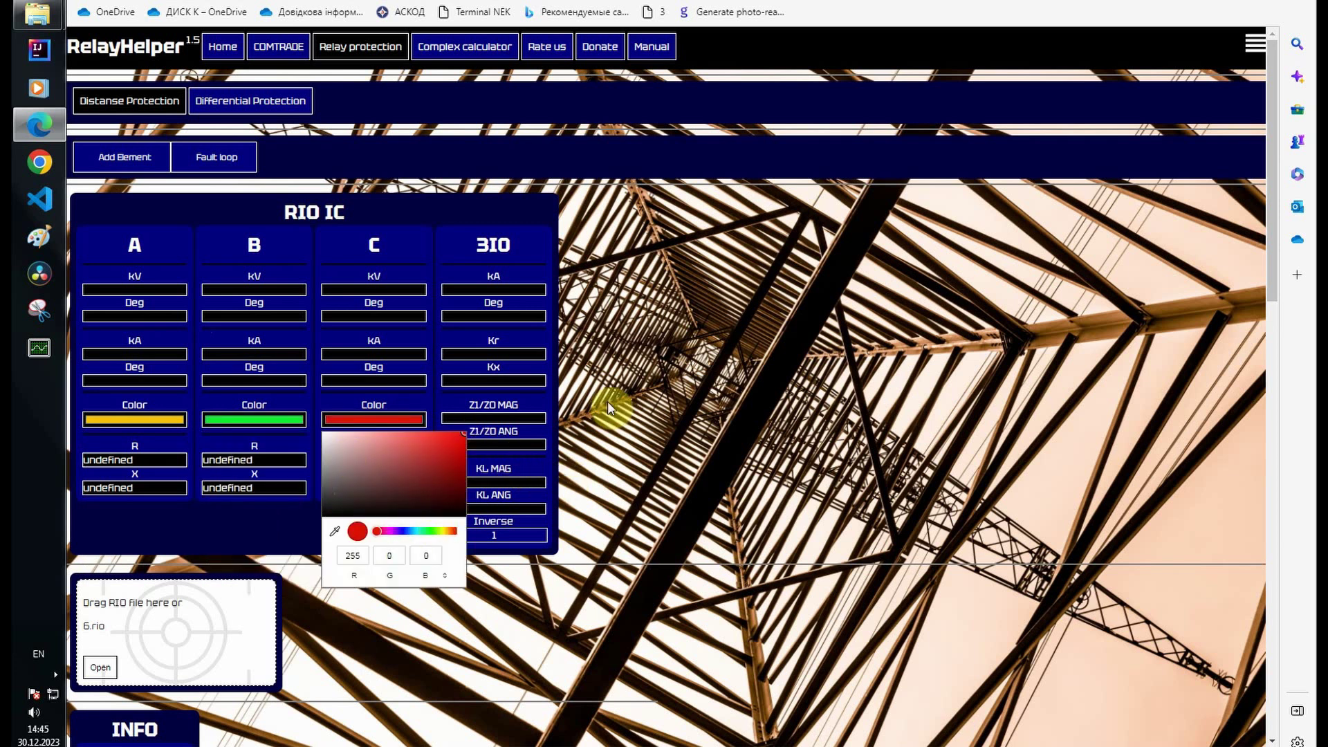
{"action": "left_click", "coordinate": [607, 401]}
Copy Kr 1.03 and Kx 1.14 from the RIO file's info block into the RIO IC element's Kr and Kx fields
{"action": "scroll", "coordinate": [632, 388], "scroll_direction": "down", "scroll_amount": 2}
{"action": "double_click", "coordinate": [100, 644]}
{"action": "key", "text": "ctrl+c"}
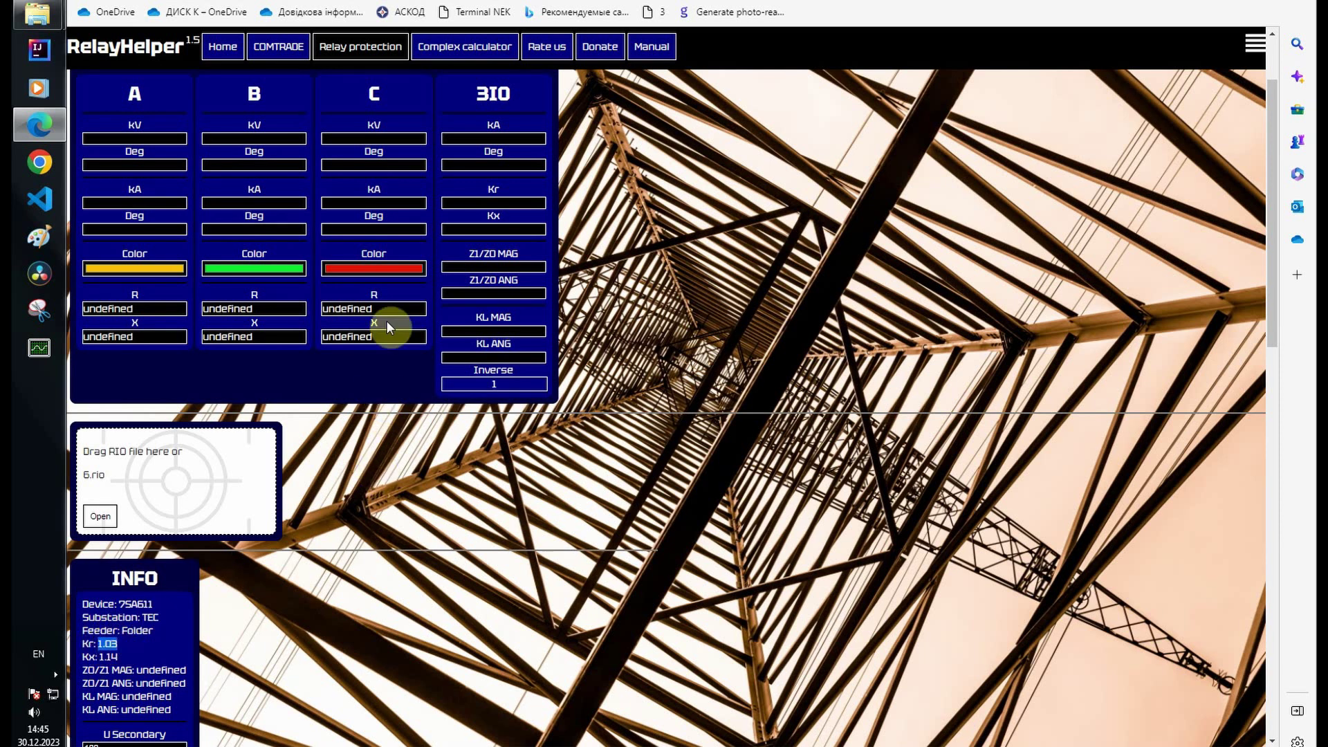
{"action": "left_click", "coordinate": [460, 202]}
{"action": "key", "text": "ctrl+v"}
{"action": "double_click", "coordinate": [104, 656]}
{"action": "key", "text": "ctrl+c"}
{"action": "left_click", "coordinate": [474, 229]}
{"action": "key", "text": "ctrl+v"}
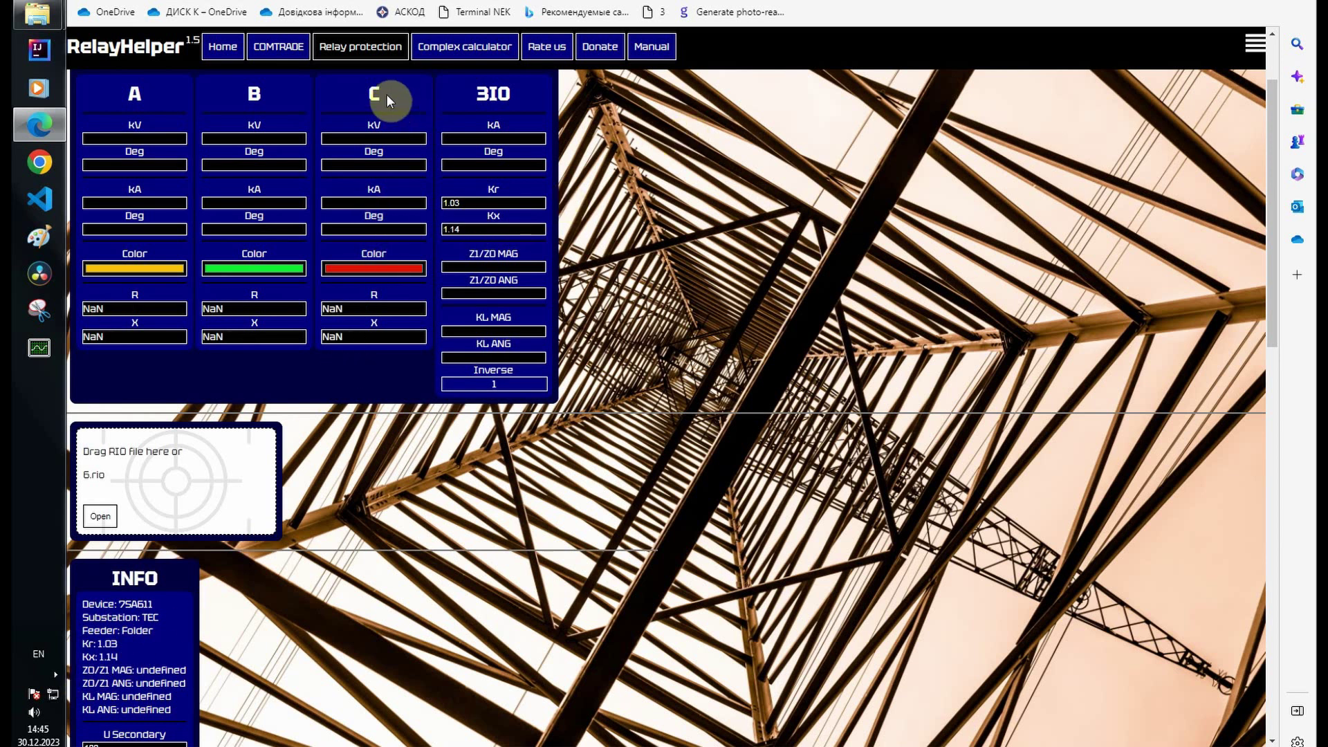
Show the relay protection diagram instead of the vector diagram beside the COMTRADE recording and centre its zones
{"action": "left_click", "coordinate": [288, 44]}
{"action": "scroll", "coordinate": [1043, 214], "scroll_direction": "up", "scroll_amount": 2}
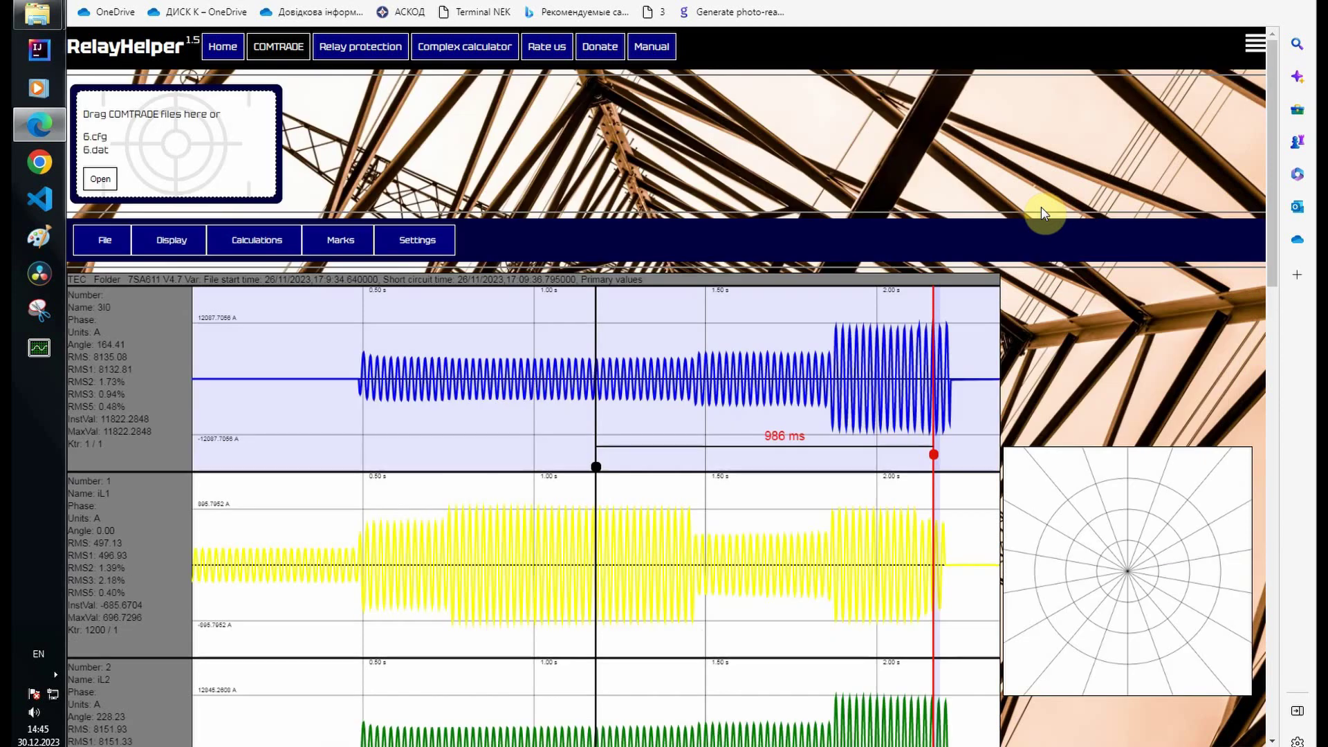
{"action": "left_click", "coordinate": [171, 239]}
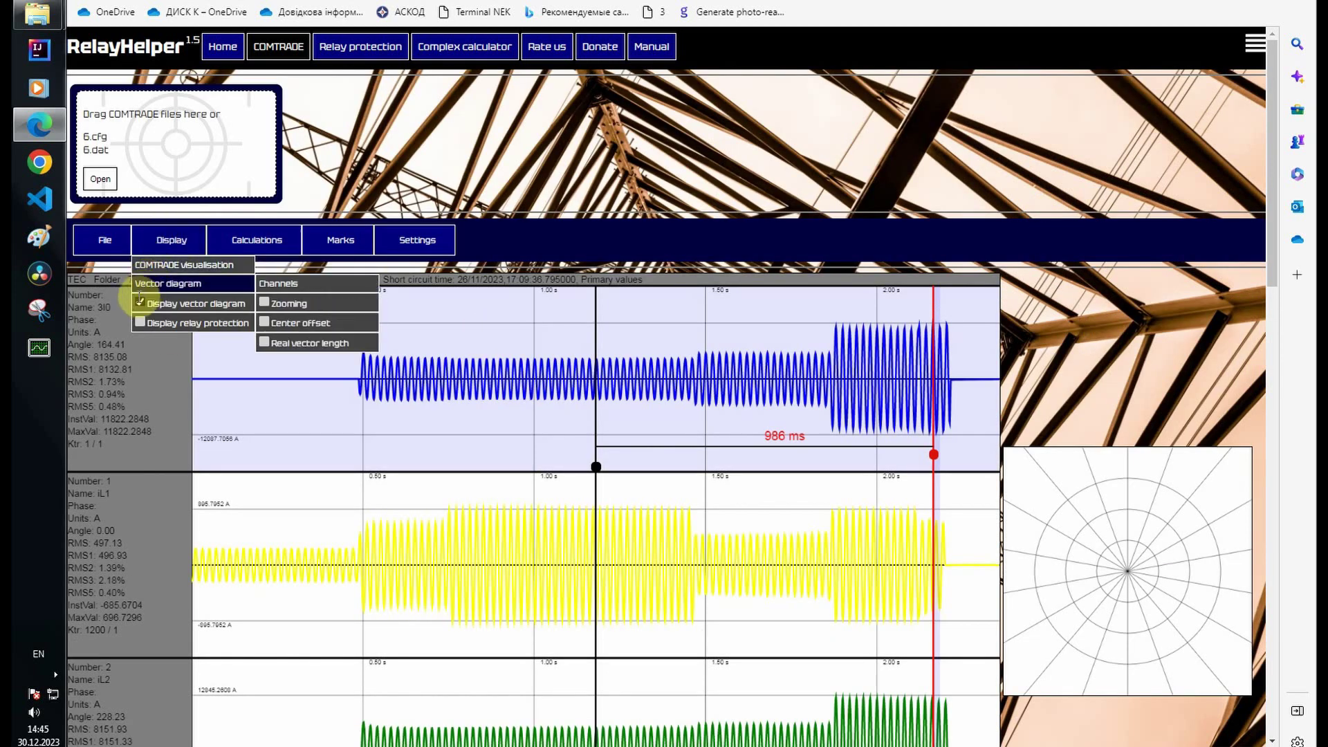
{"action": "left_click", "coordinate": [140, 322]}
{"action": "left_click", "coordinate": [142, 304]}
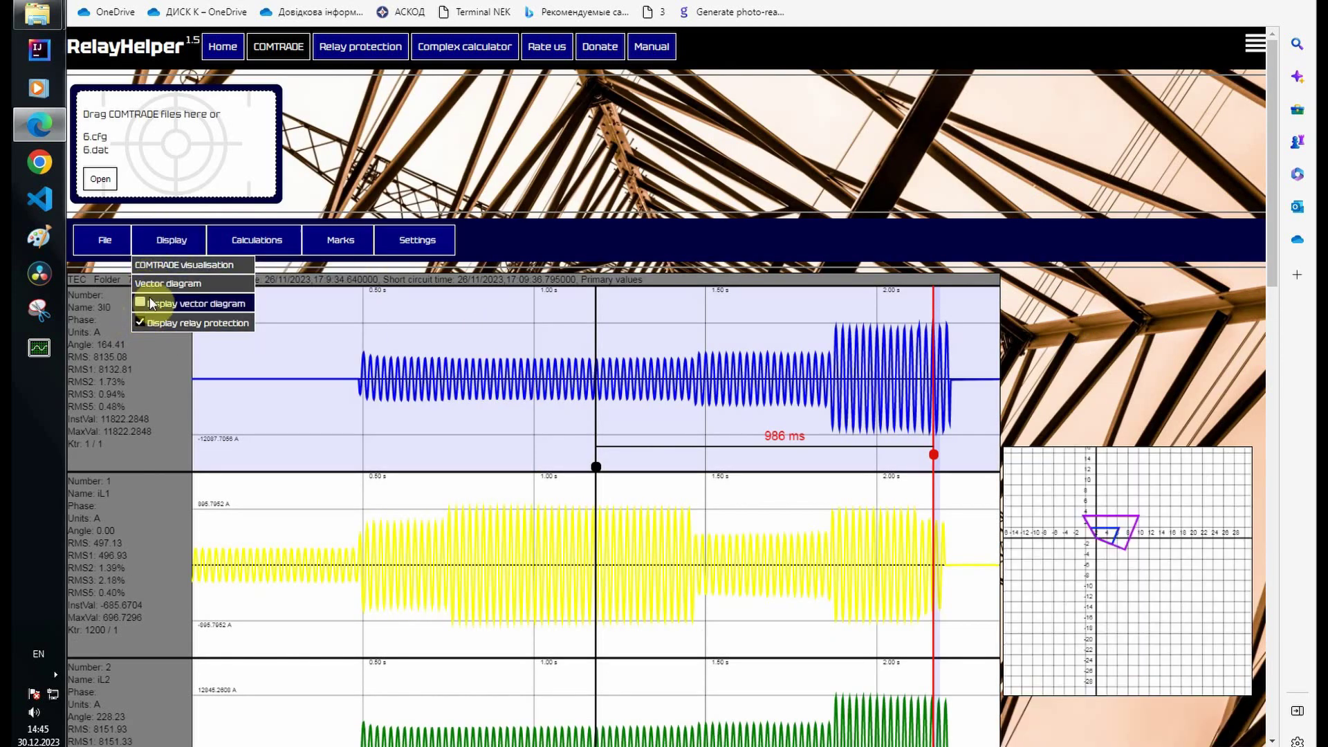
{"action": "left_click_drag", "start_coordinate": [1091, 563], "coordinate": [1148, 569]}
Link the RIO IC voltages UA, UB and UC to the recording's channels uL1, uL2 and uL3
{"action": "left_click", "coordinate": [257, 240]}
{"action": "mouse_move", "coordinate": [256, 284]}
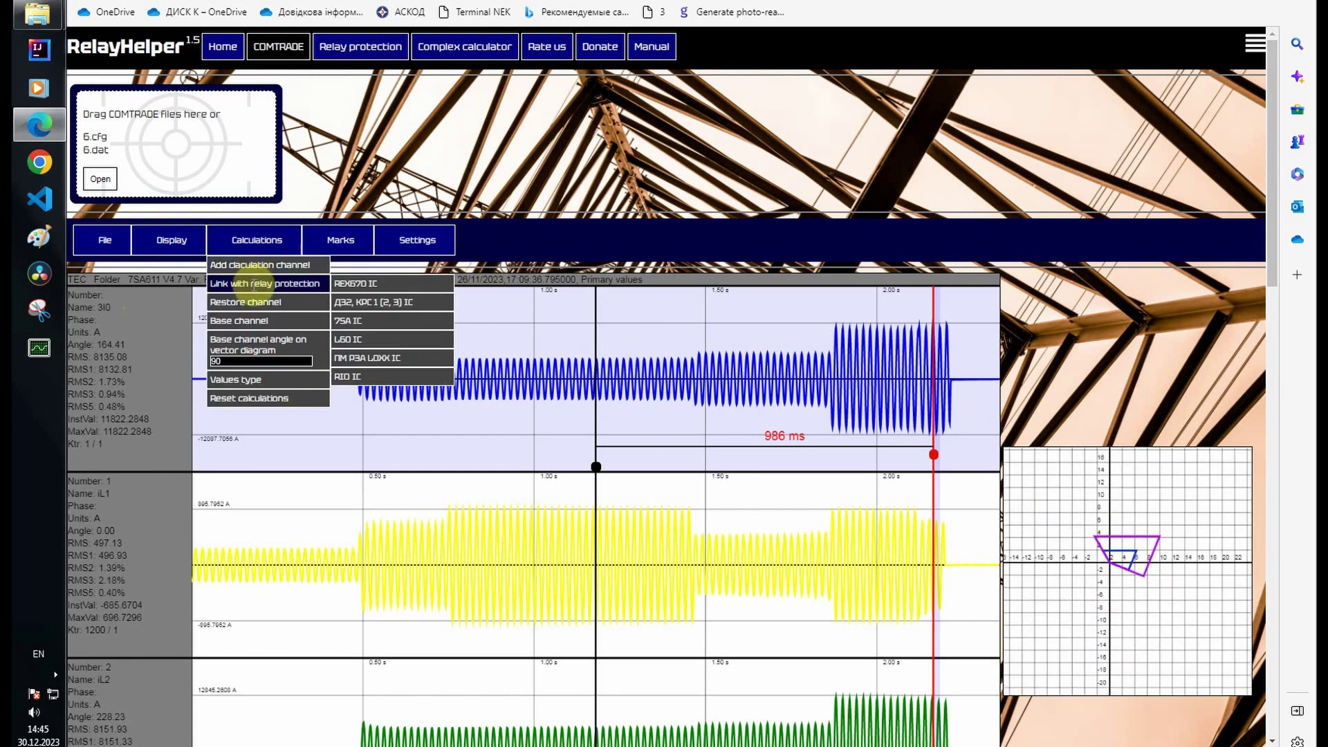
{"action": "mouse_move", "coordinate": [391, 377]}
{"action": "mouse_move", "coordinate": [499, 385]}
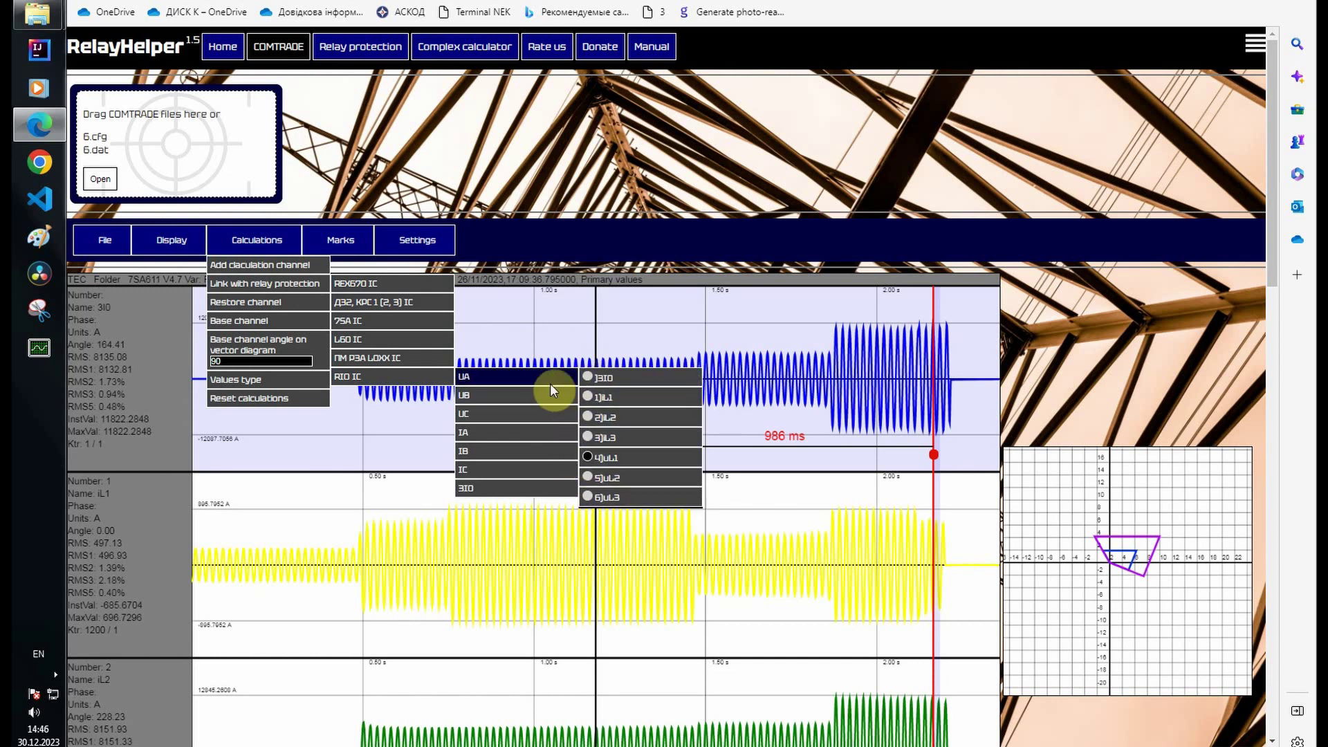
{"action": "mouse_move", "coordinate": [541, 393]}
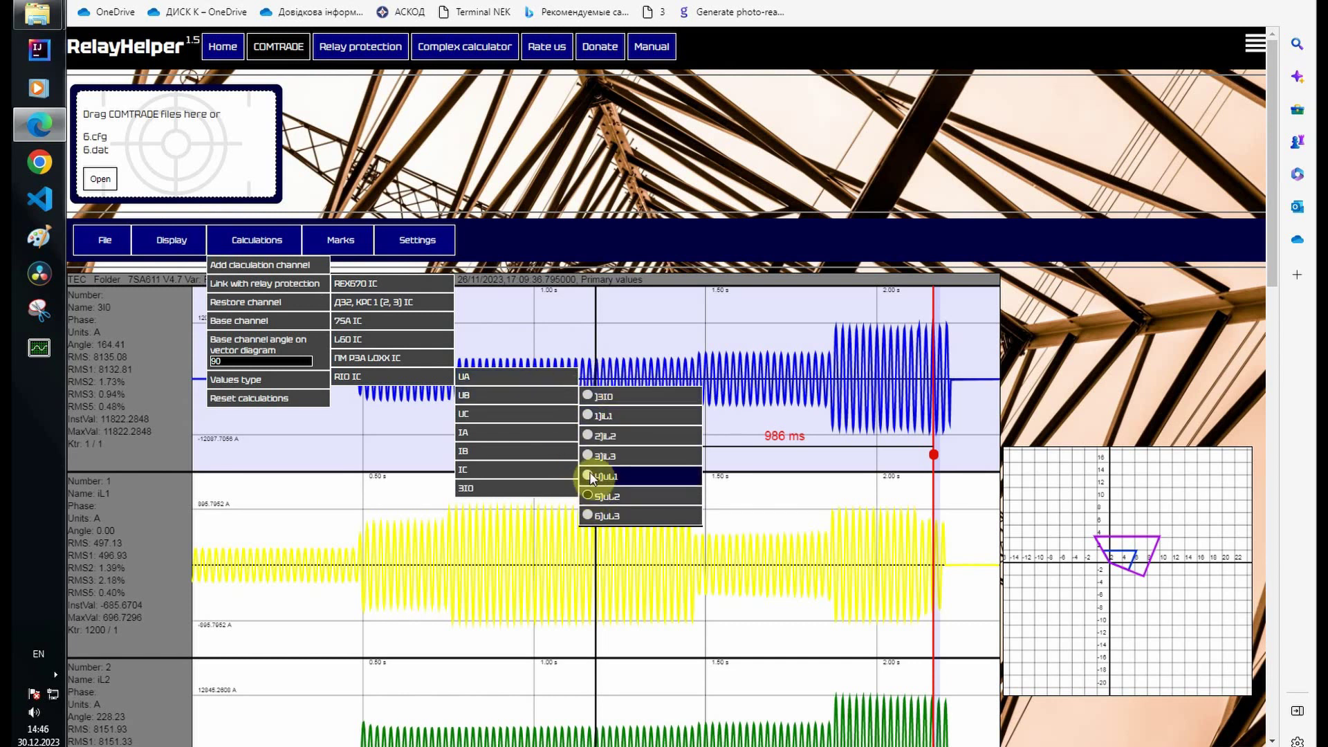
{"action": "mouse_move", "coordinate": [181, 280]}
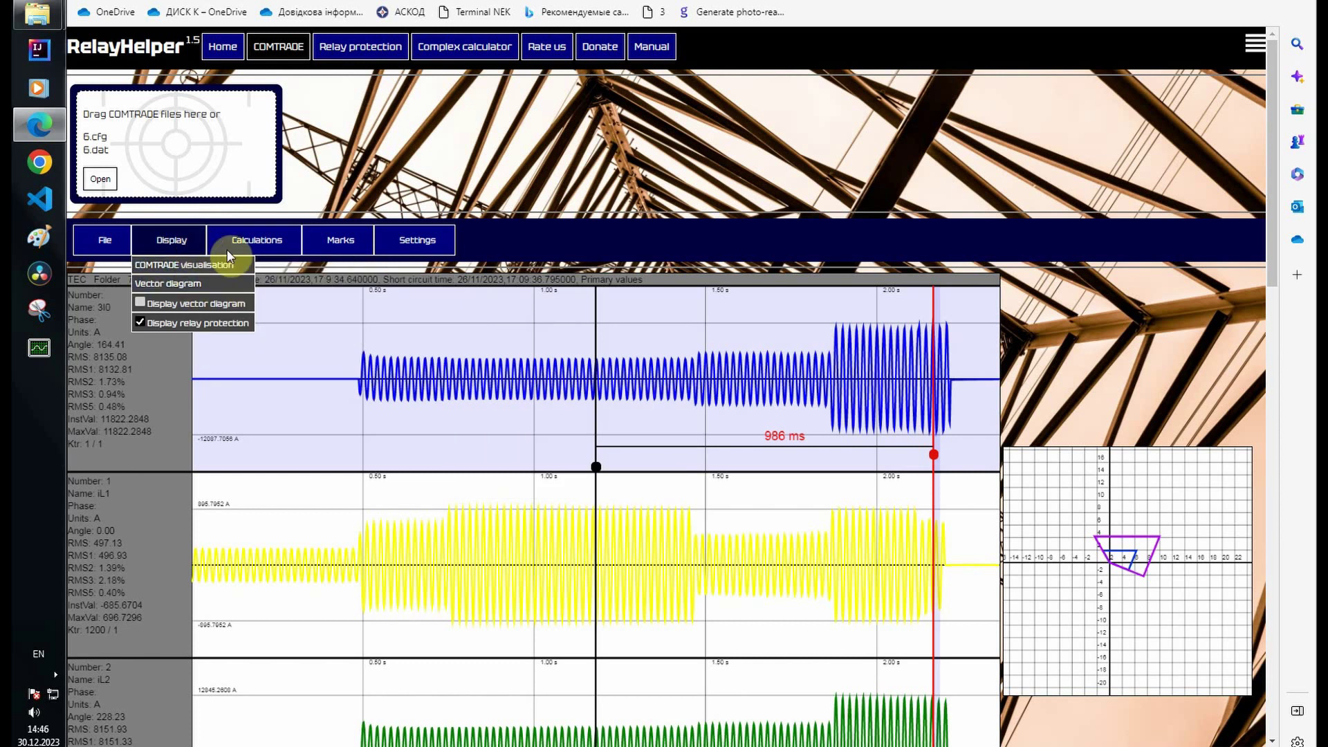
{"action": "mouse_move", "coordinate": [256, 239]}
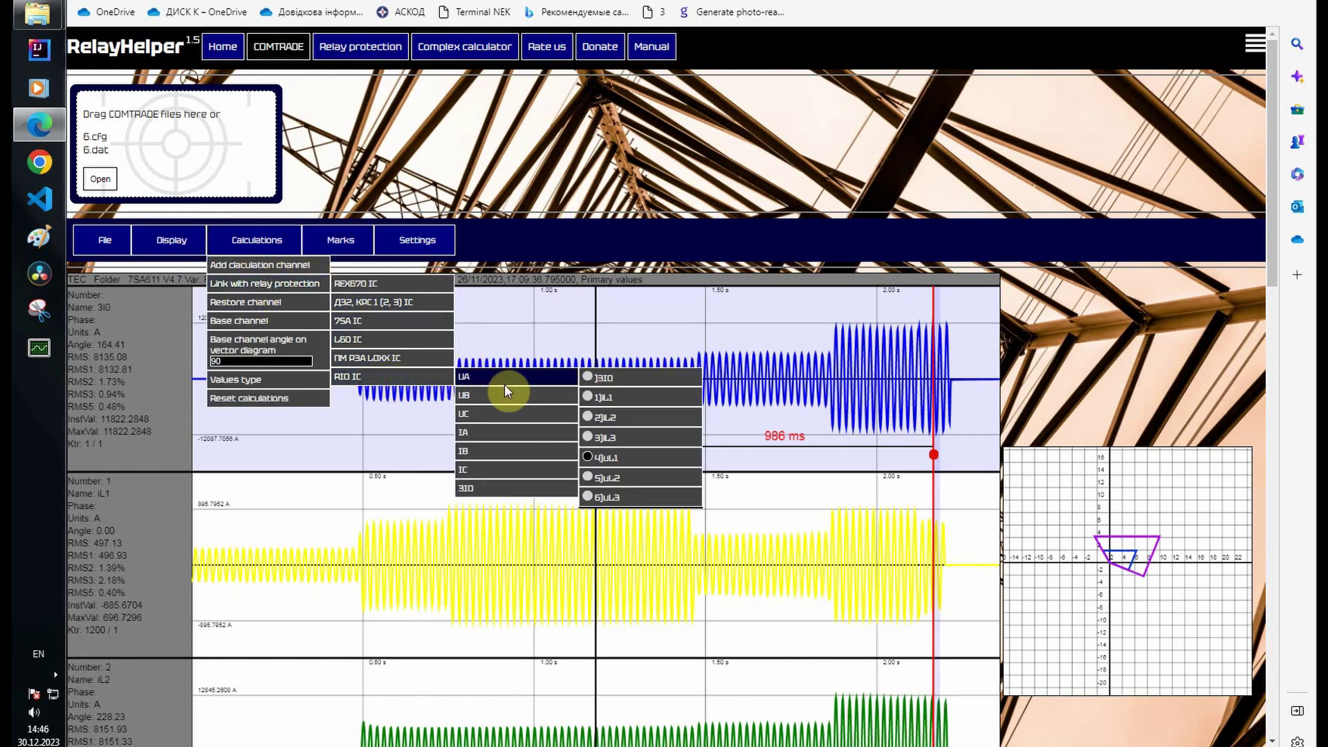
{"action": "mouse_move", "coordinate": [511, 415]}
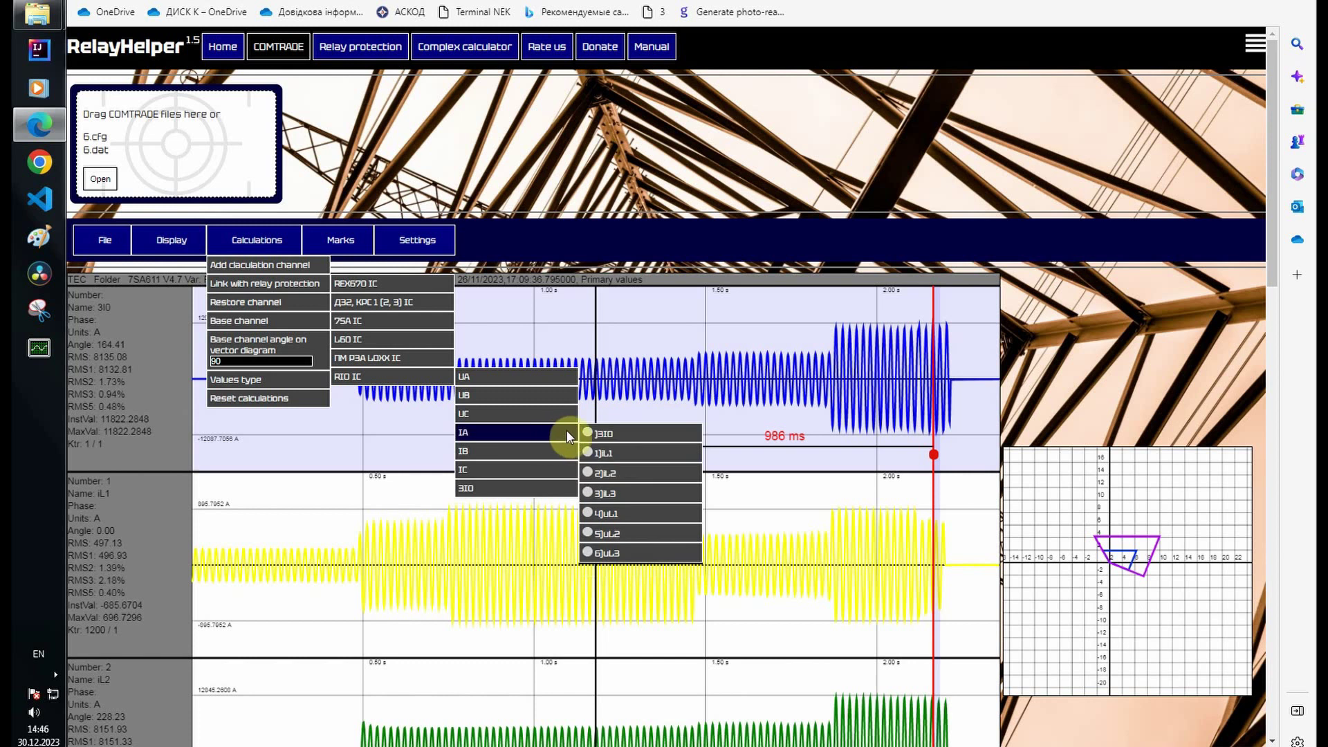
Link the RIO IC currents IA, IB and IC to channels iL1, iL2 and iL3, and 3I0 to the 3I0 channel
{"action": "left_click", "coordinate": [587, 452]}
{"action": "mouse_move", "coordinate": [563, 448]}
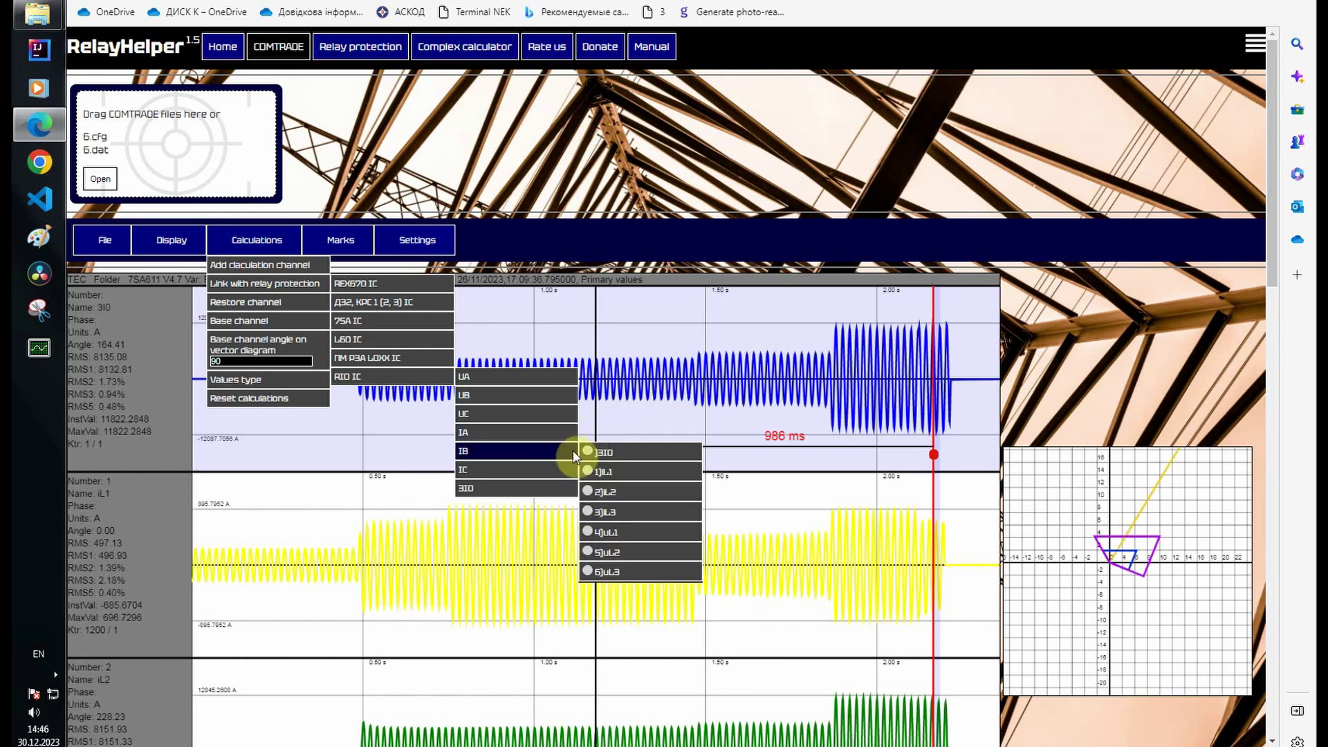
{"action": "left_click", "coordinate": [587, 490]}
{"action": "mouse_move", "coordinate": [550, 469]}
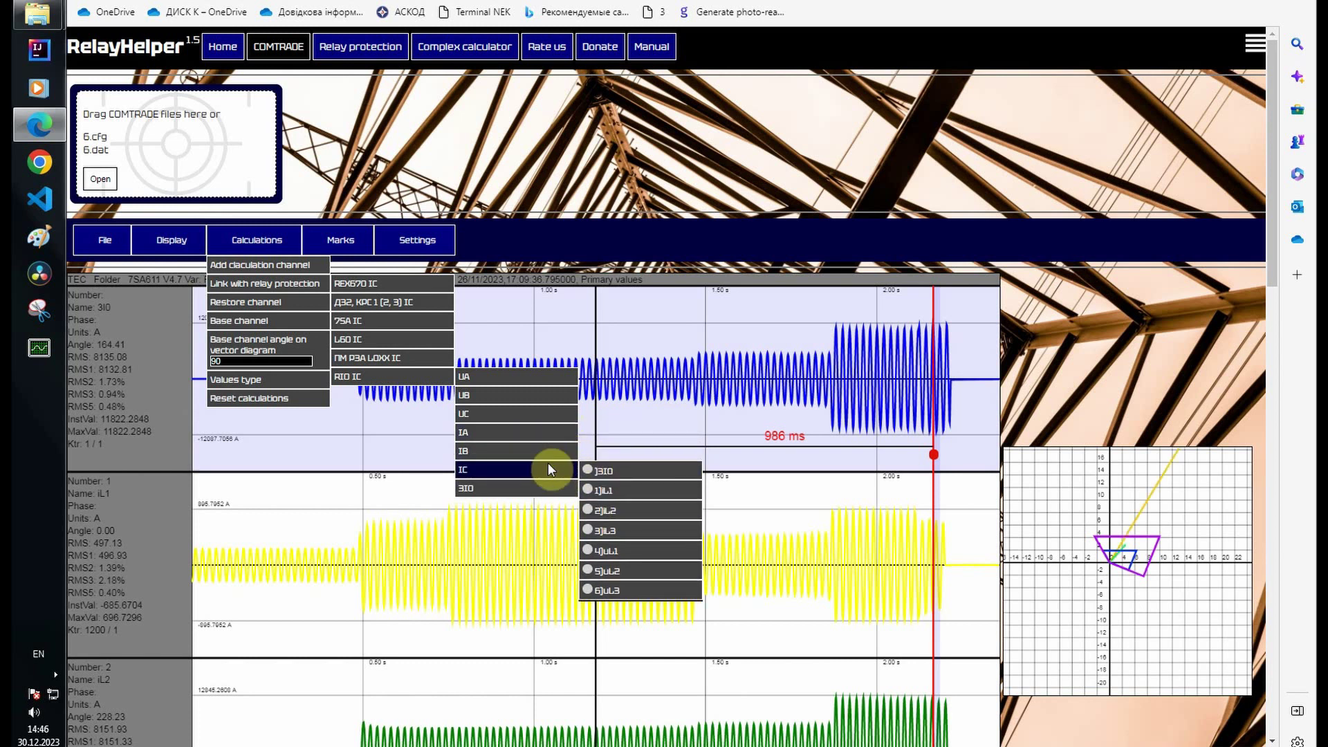
{"action": "left_click", "coordinate": [587, 530]}
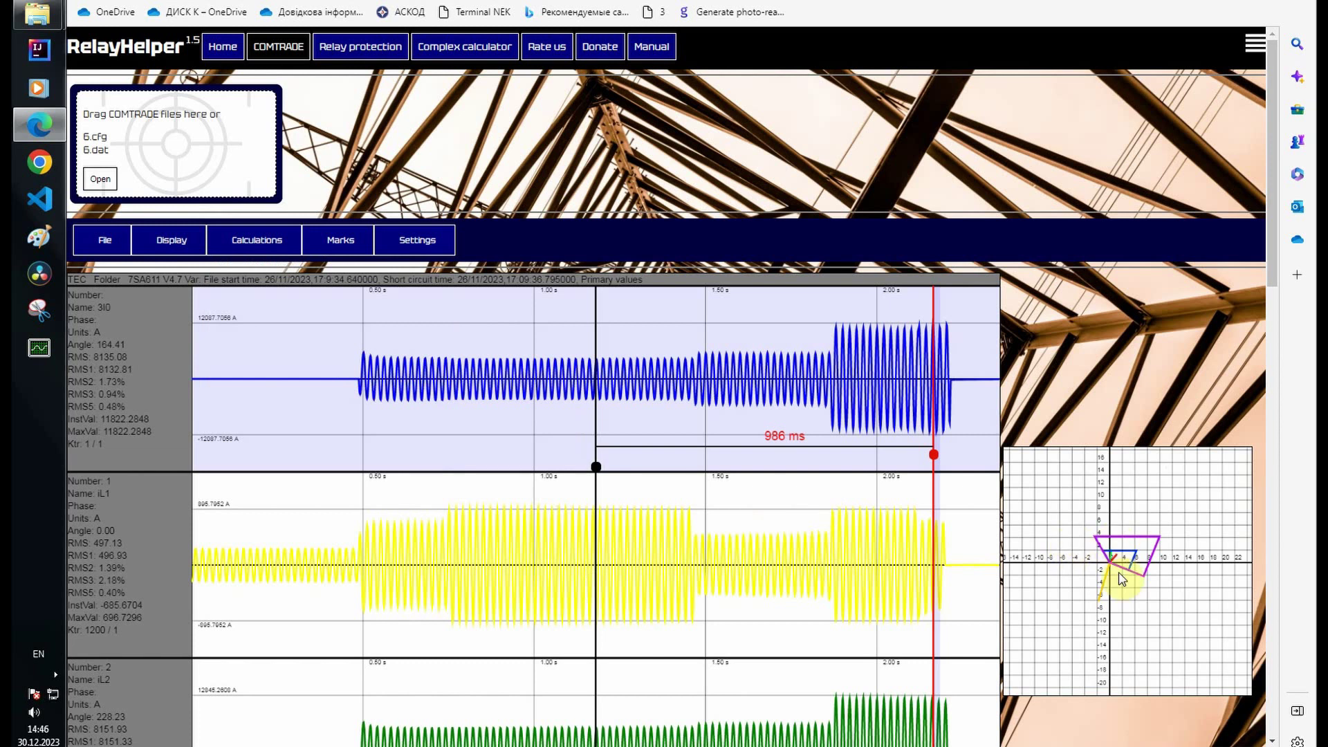
Inspect the impedance vectors with the red cursor early in the fault and just after 2.00 s, enlarging the relay protection diagram
{"action": "scroll", "coordinate": [1122, 586], "scroll_direction": "up", "scroll_amount": 2}
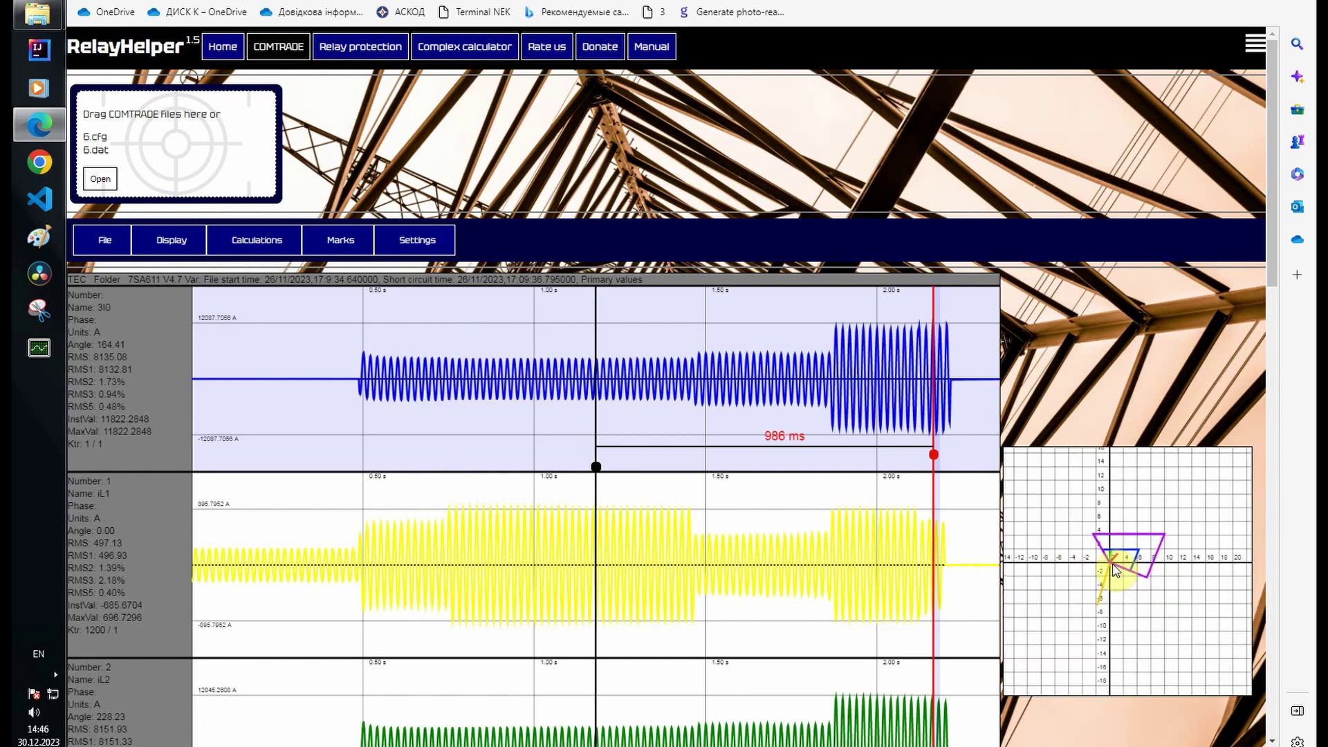
{"action": "left_click_drag", "start_coordinate": [930, 454], "coordinate": [424, 496]}
{"action": "scroll", "coordinate": [1131, 581], "scroll_direction": "up", "scroll_amount": 4}
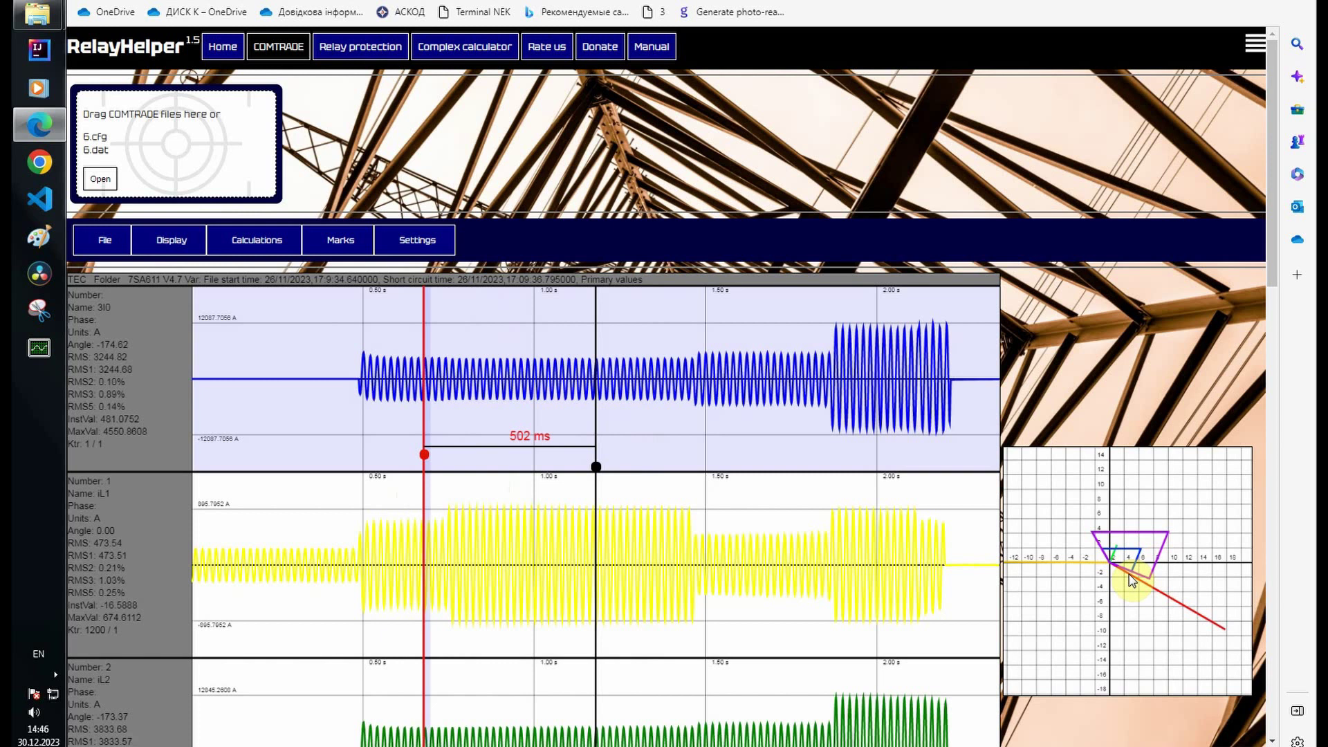
{"action": "scroll", "coordinate": [1131, 581], "scroll_direction": "up", "scroll_amount": 1}
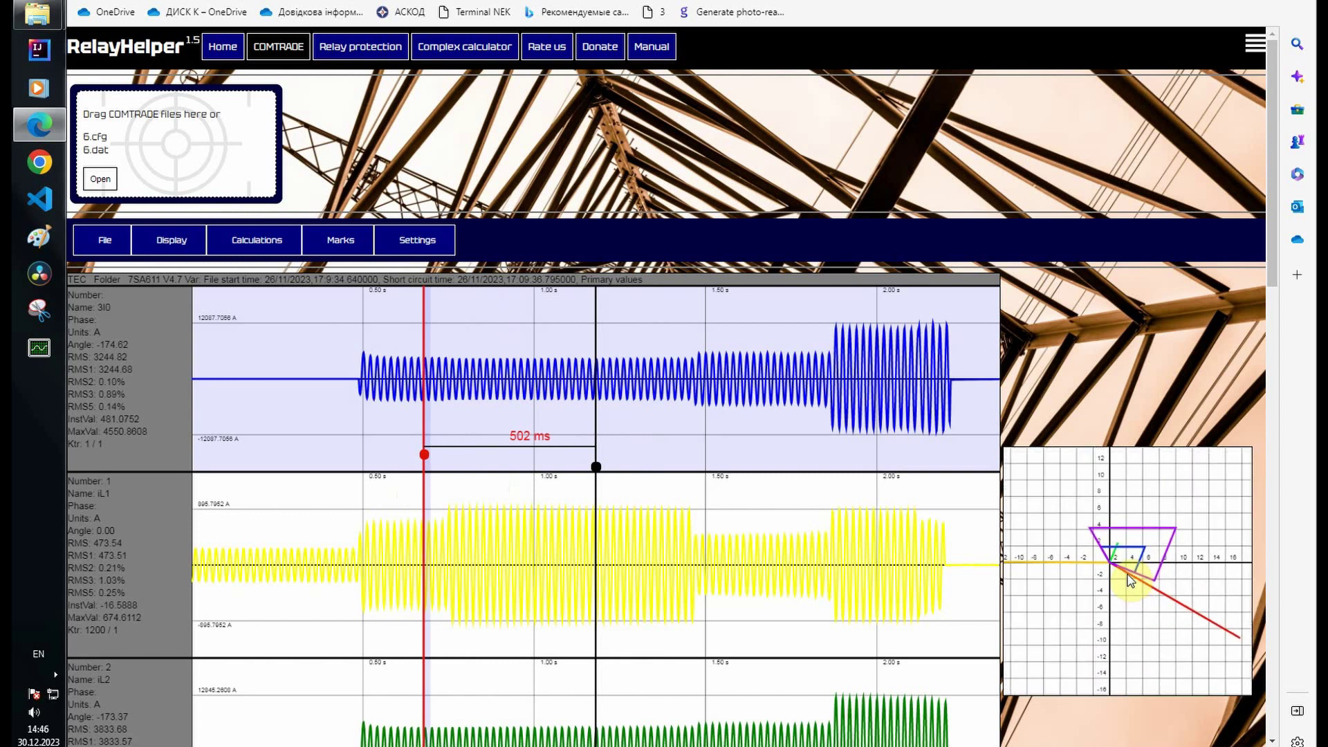
{"action": "left_click_drag", "start_coordinate": [1127, 588], "coordinate": [1142, 606]}
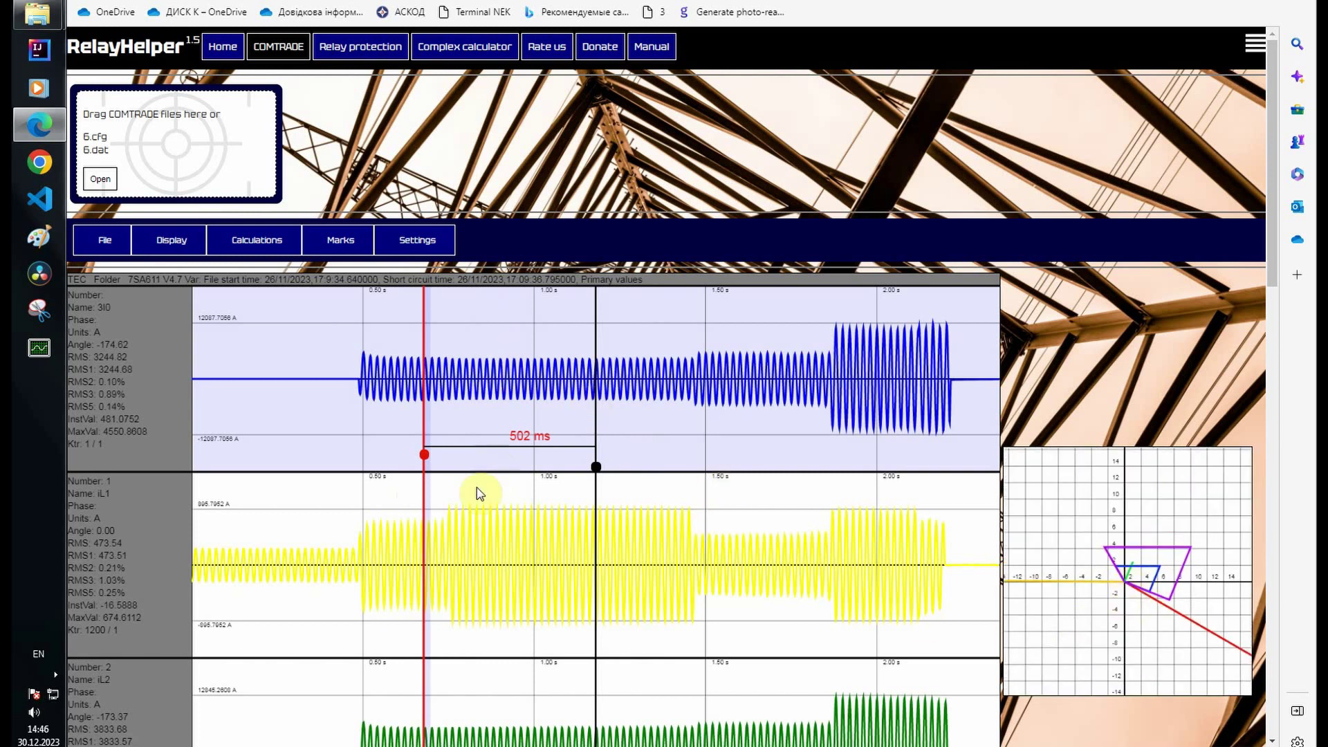
{"action": "left_click_drag", "start_coordinate": [424, 456], "coordinate": [903, 457]}
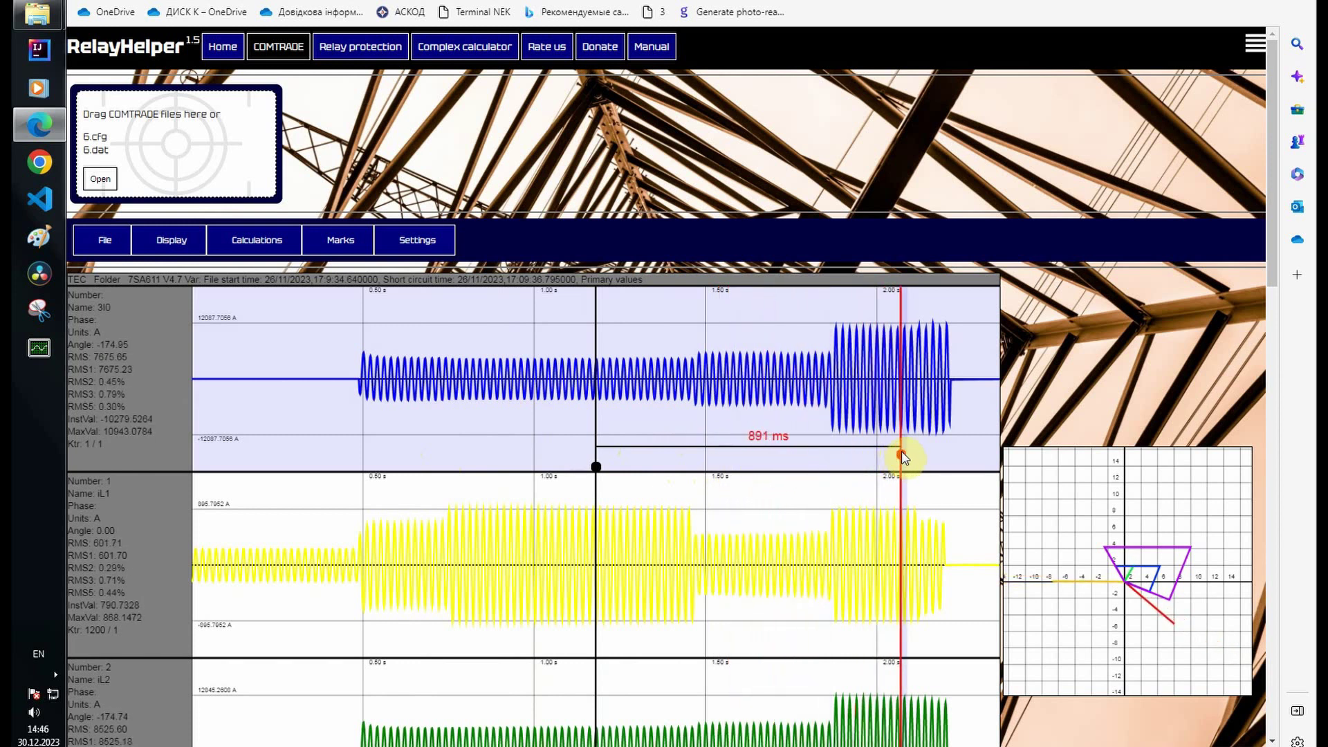
Examine the phase impedances against zones Z1 and Z2 on the distance protection diagram at scale 39,5, and check zone Z2's TPE time
{"action": "left_click", "coordinate": [375, 51]}
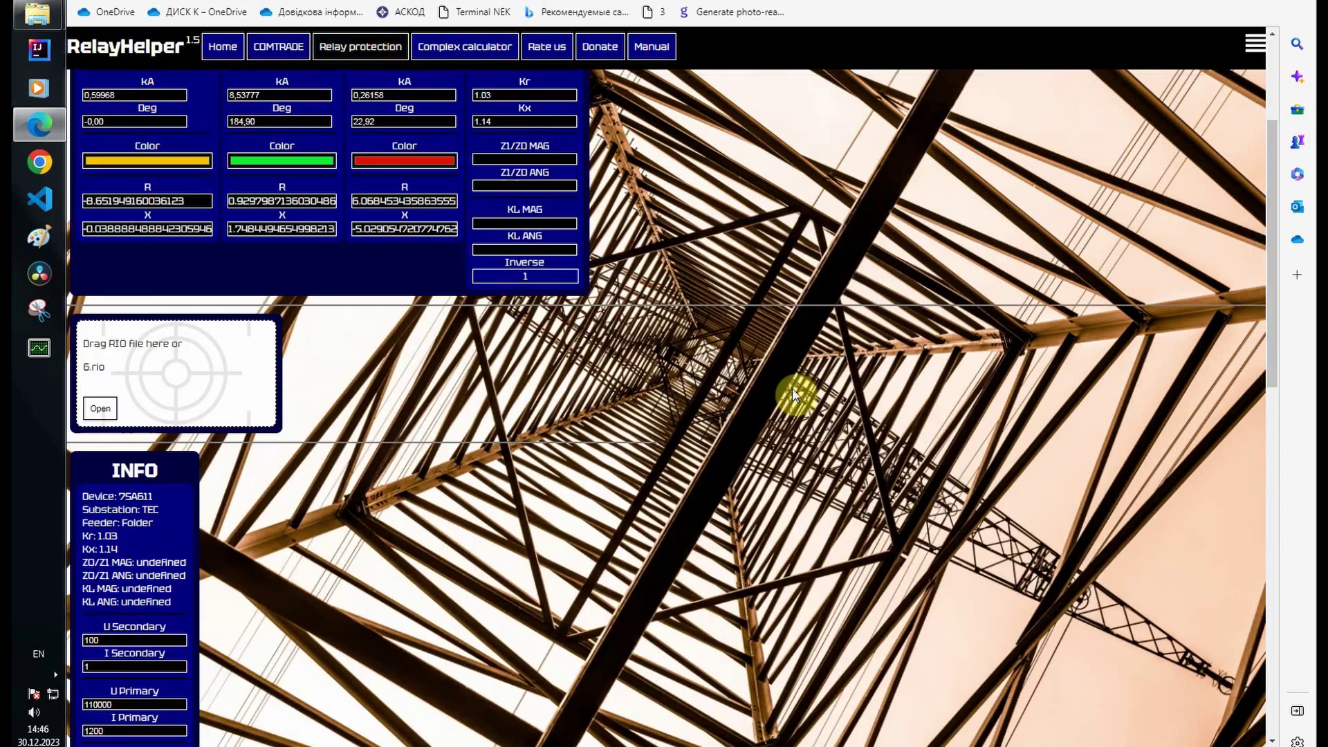
{"action": "scroll", "coordinate": [794, 394], "scroll_direction": "down", "scroll_amount": 12}
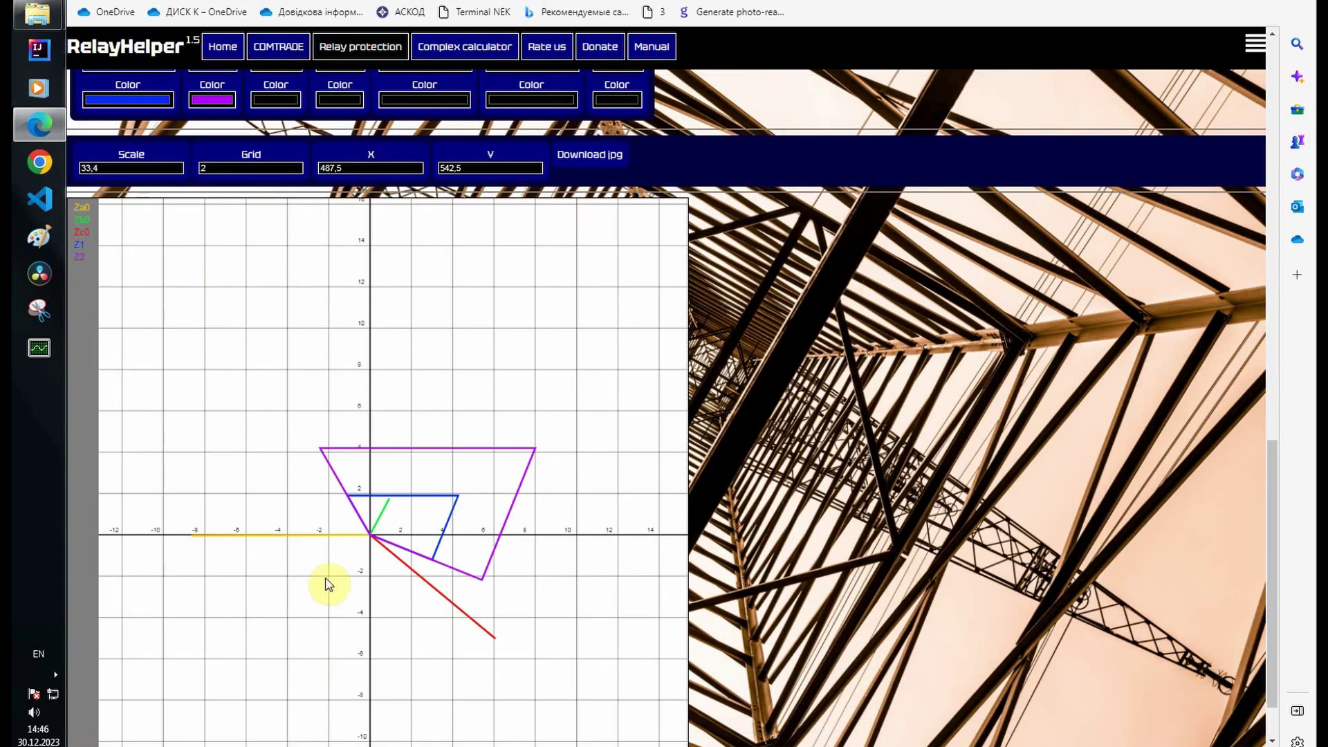
{"action": "scroll", "coordinate": [362, 542], "scroll_direction": "up", "scroll_amount": 3}
{"action": "scroll", "coordinate": [356, 539], "scroll_direction": "up", "scroll_amount": 2}
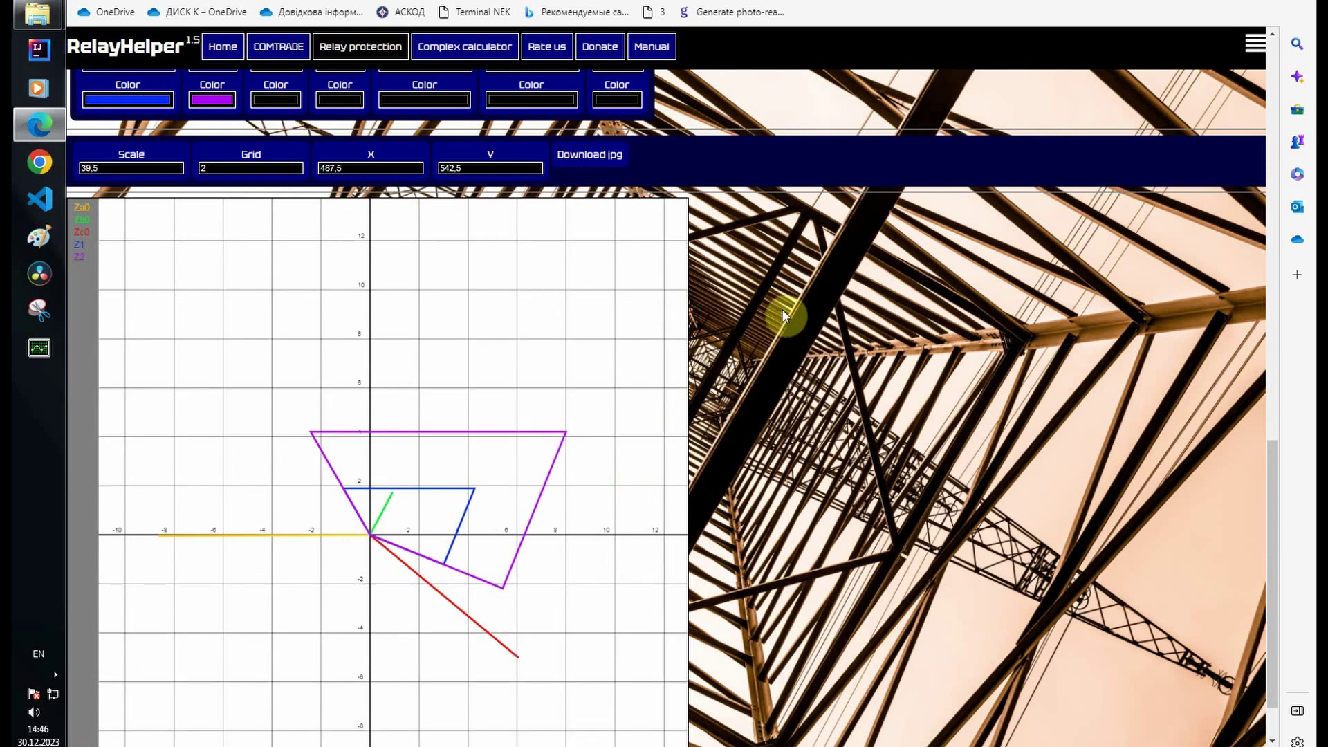
{"action": "scroll", "coordinate": [780, 309], "scroll_direction": "up", "scroll_amount": 3}
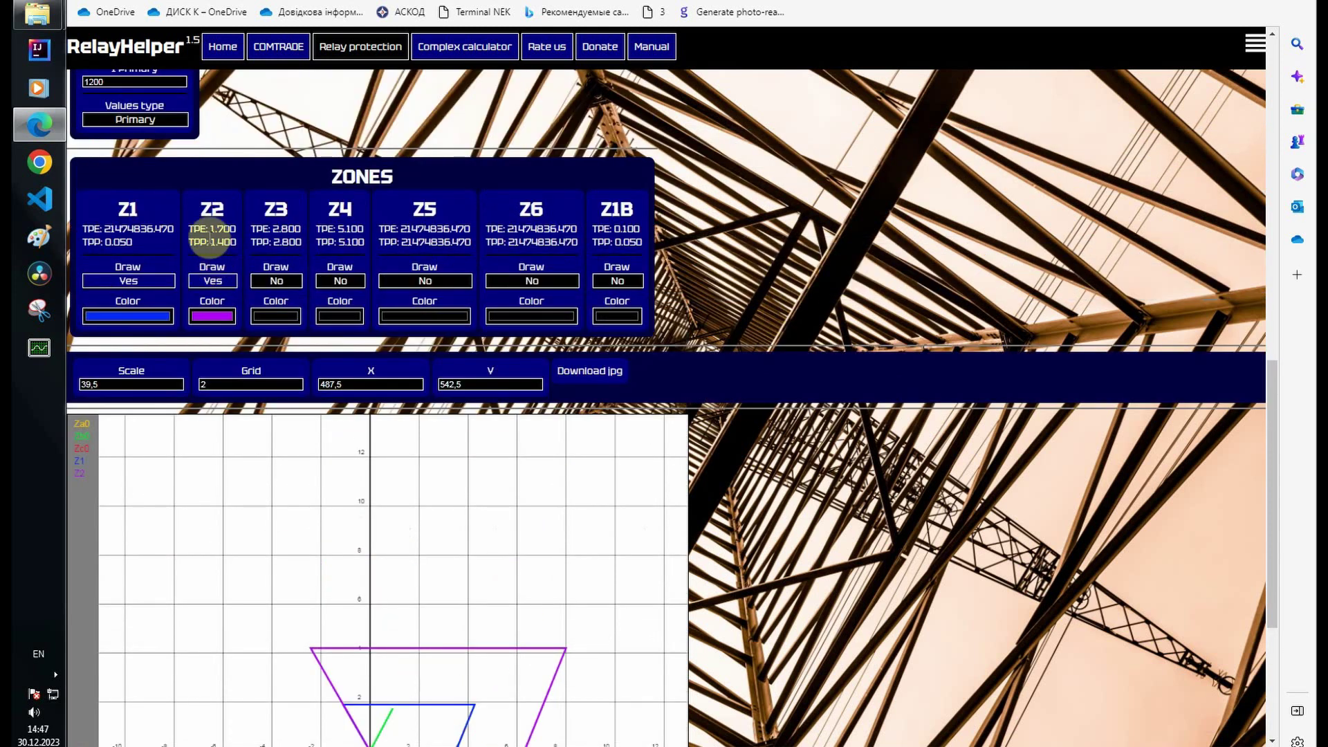
{"action": "left_click_drag", "start_coordinate": [195, 228], "coordinate": [229, 225]}
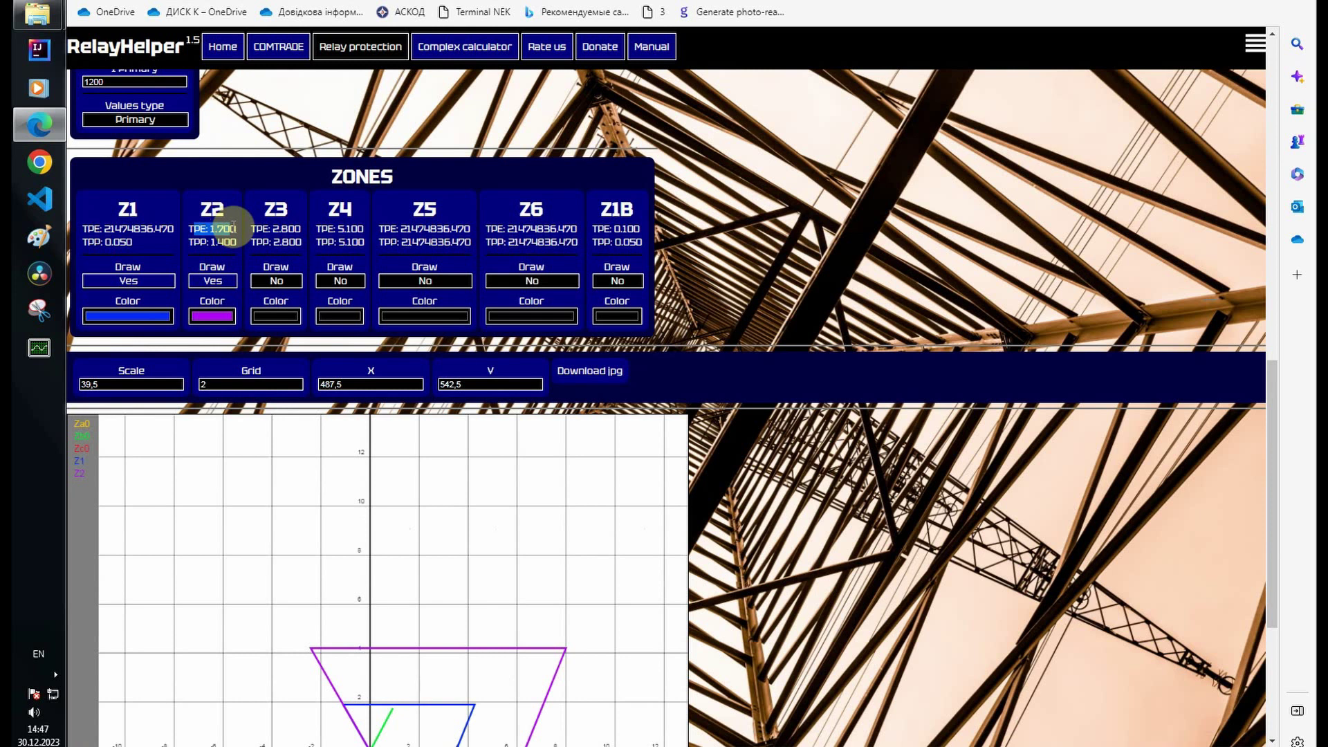
Measure the fault duration in the COMTRADE recording, with the black cursor at the fault current's start and the red one at its end
{"action": "left_click", "coordinate": [270, 41]}
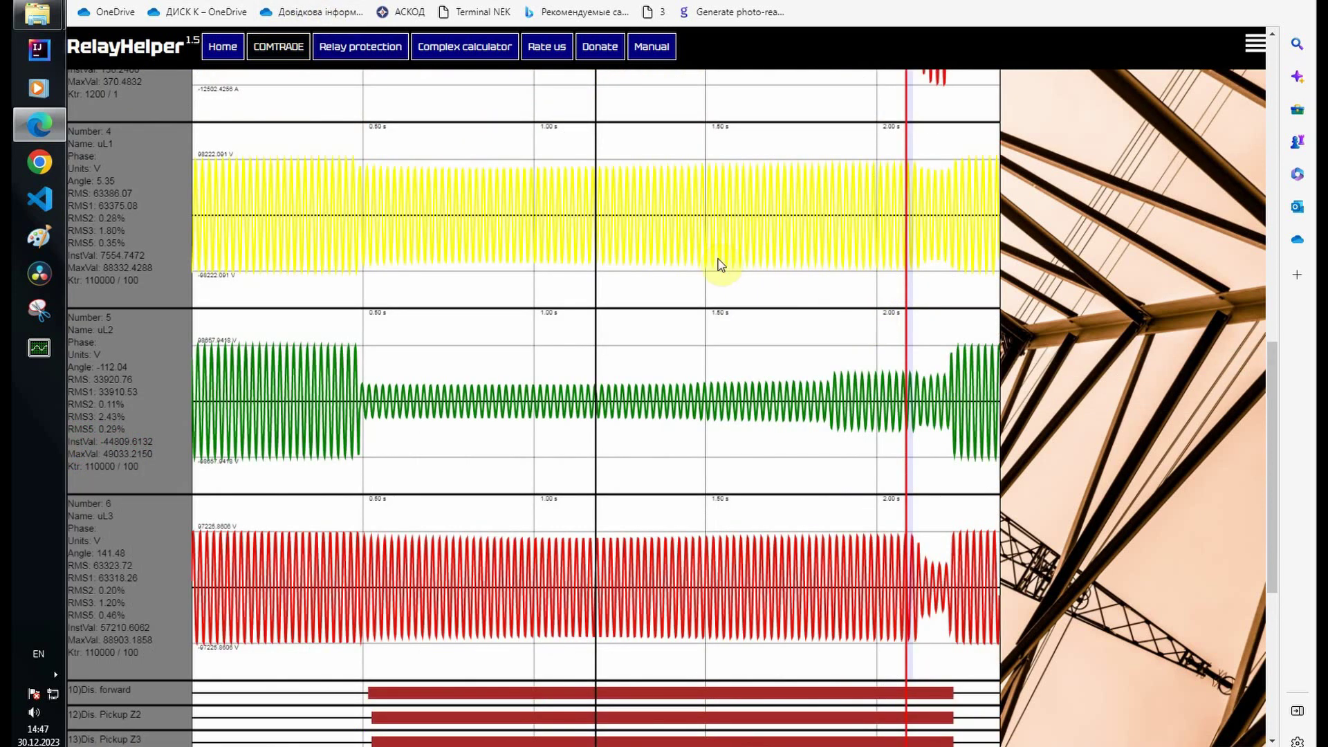
{"action": "left_click", "coordinate": [498, 129]}
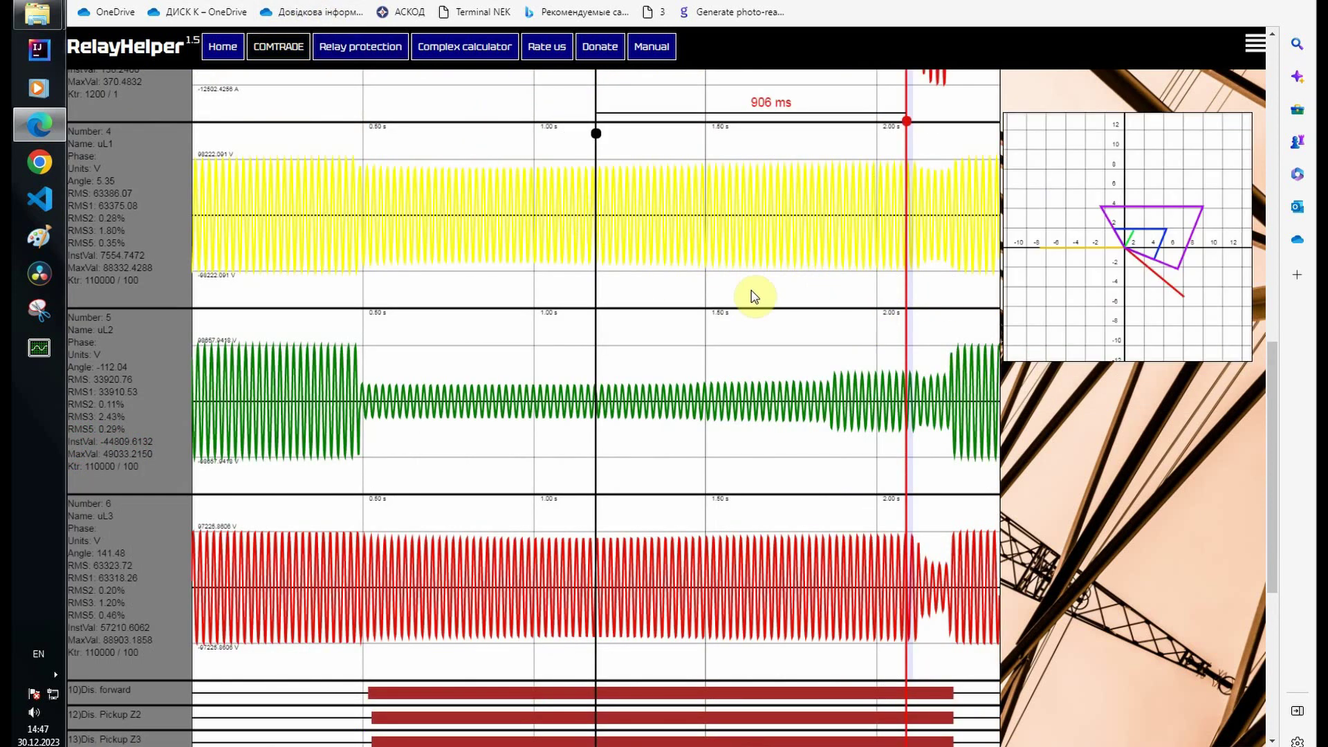
{"action": "scroll", "coordinate": [576, 174], "scroll_direction": "up", "scroll_amount": 2}
{"action": "scroll", "coordinate": [574, 180], "scroll_direction": "down", "scroll_amount": 2}
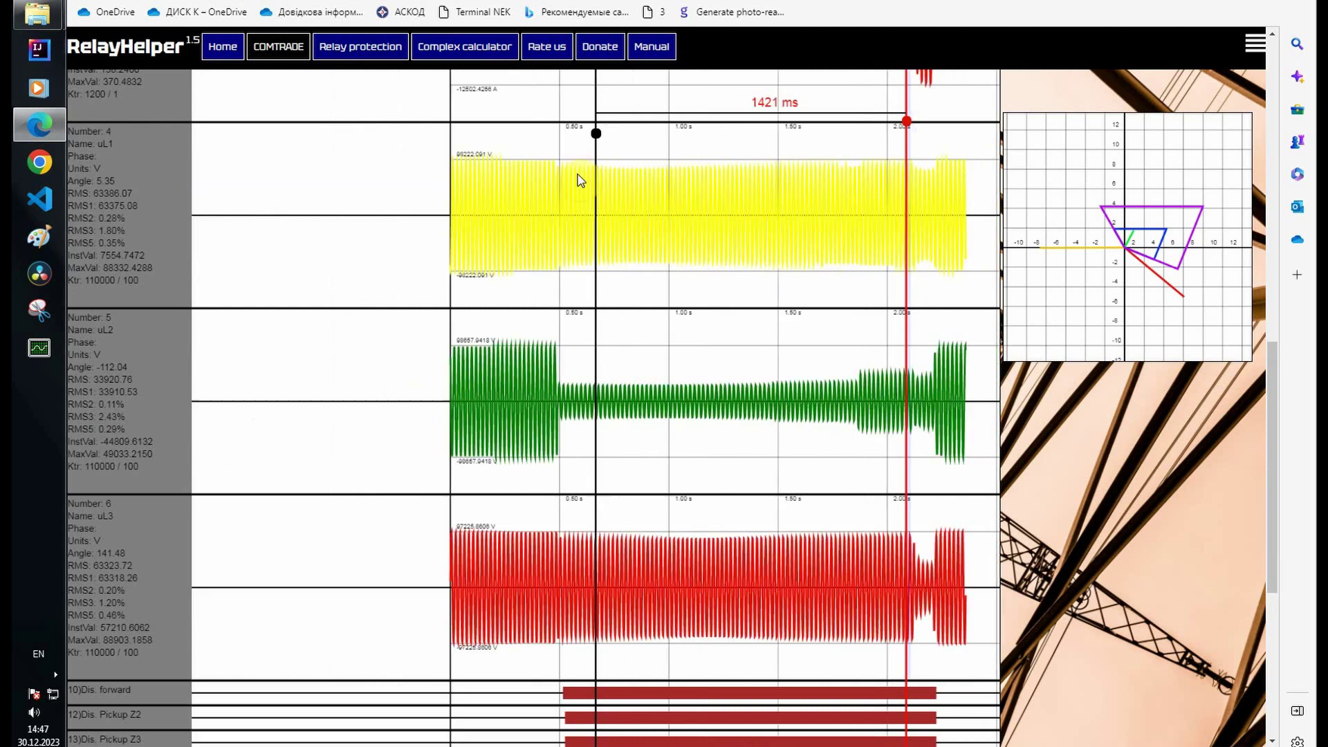
{"action": "scroll", "coordinate": [580, 181], "scroll_direction": "up", "scroll_amount": 2}
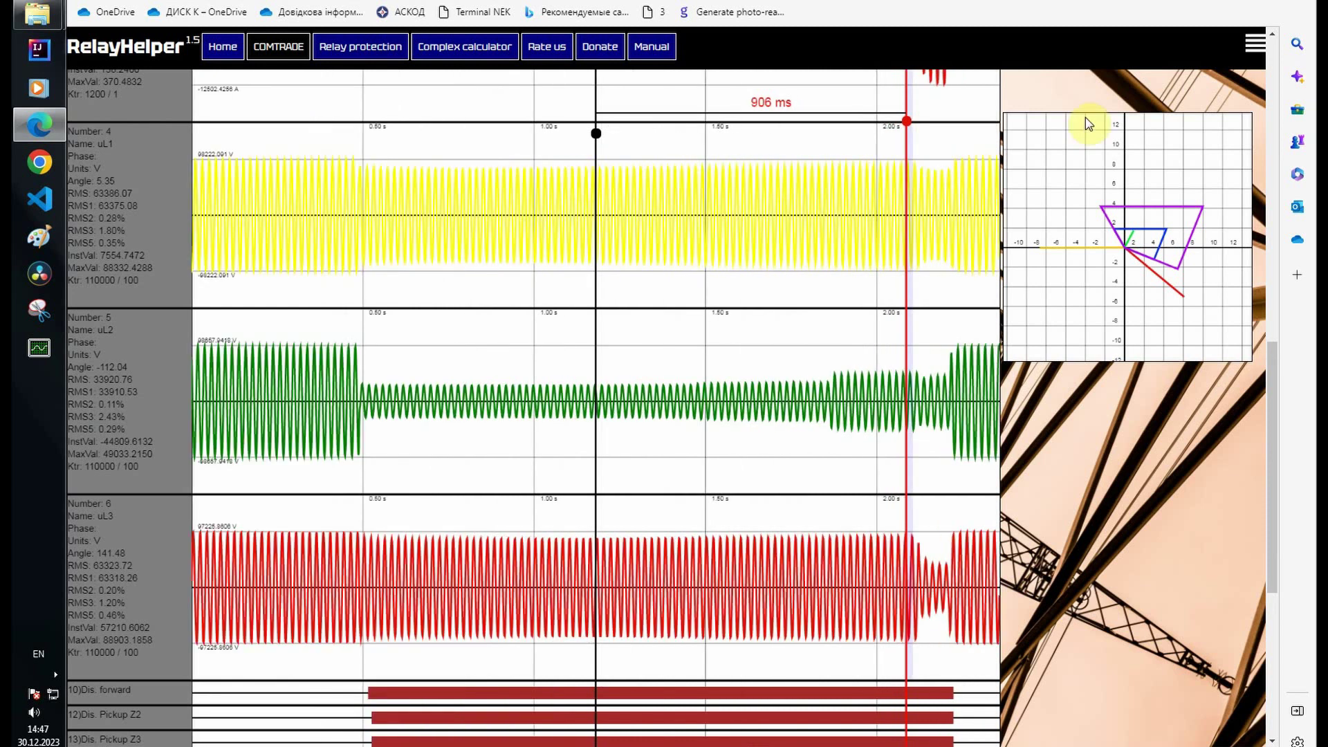
{"action": "scroll", "coordinate": [1078, 111], "scroll_direction": "up", "scroll_amount": 6}
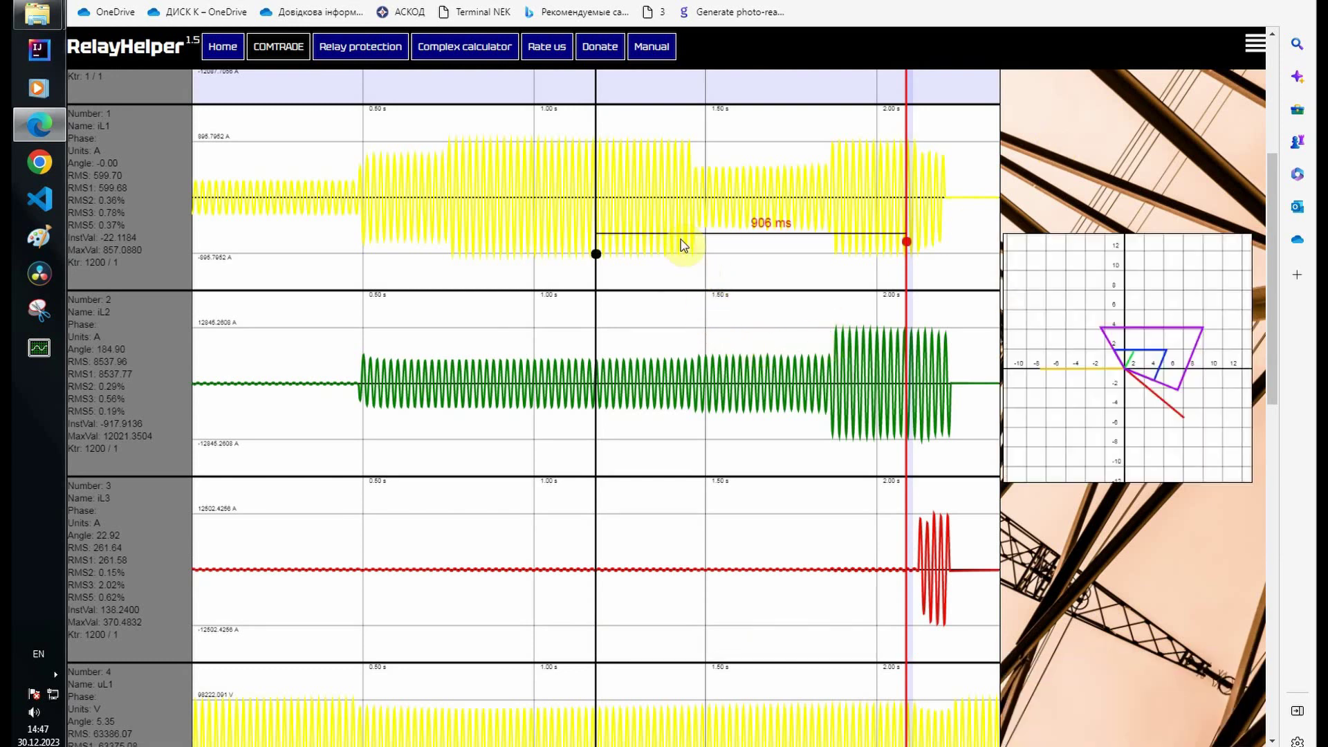
{"action": "left_click_drag", "start_coordinate": [596, 255], "coordinate": [358, 257]}
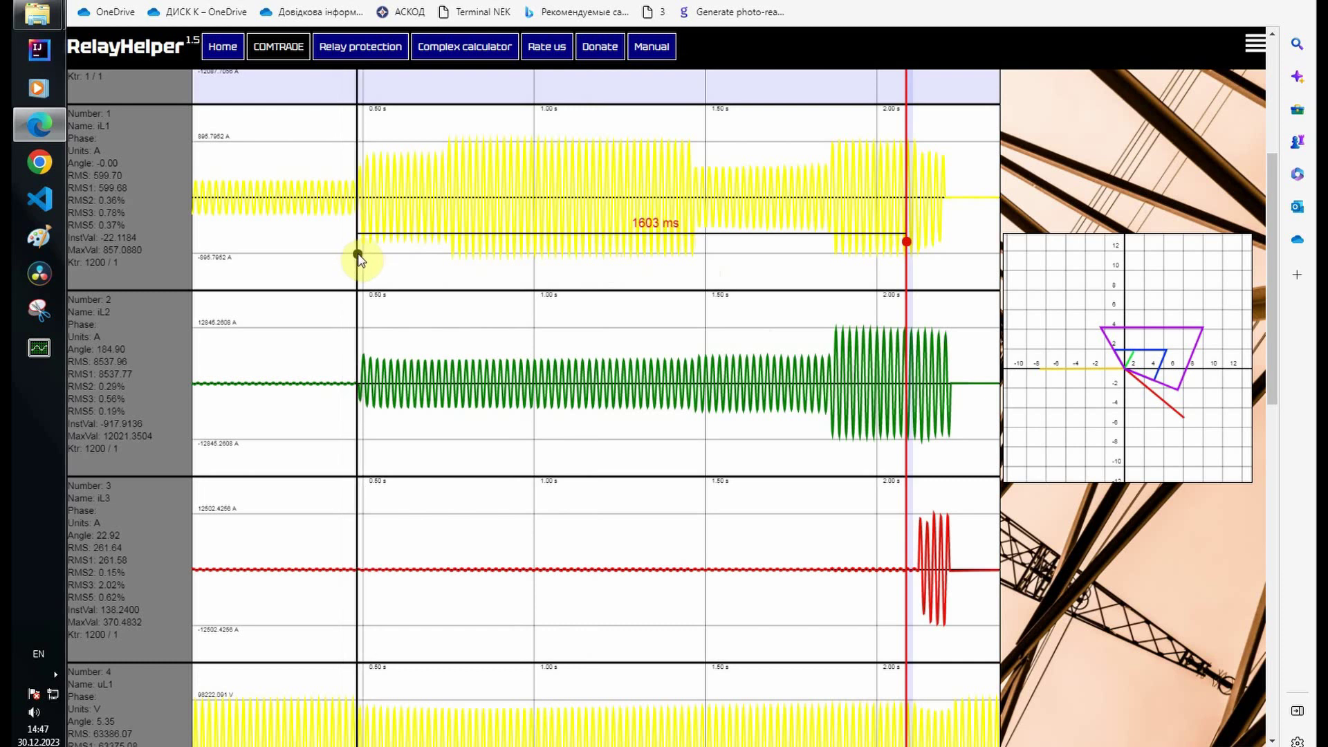
{"action": "left_click_drag", "start_coordinate": [910, 246], "coordinate": [953, 244]}
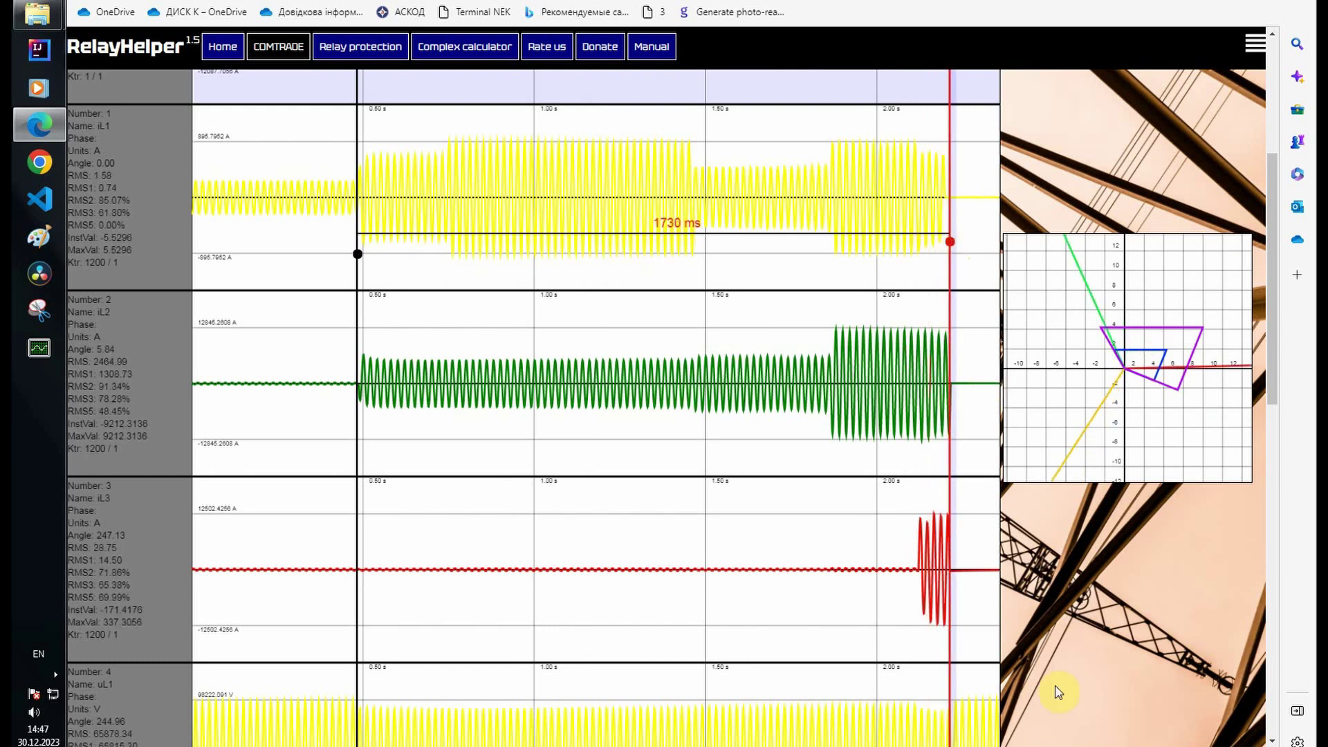
Check the recording's discrete pickup and trip signals, and place the red cursor at the start of the iL3 fault current
{"action": "scroll", "coordinate": [1073, 562], "scroll_direction": "down", "scroll_amount": 12}
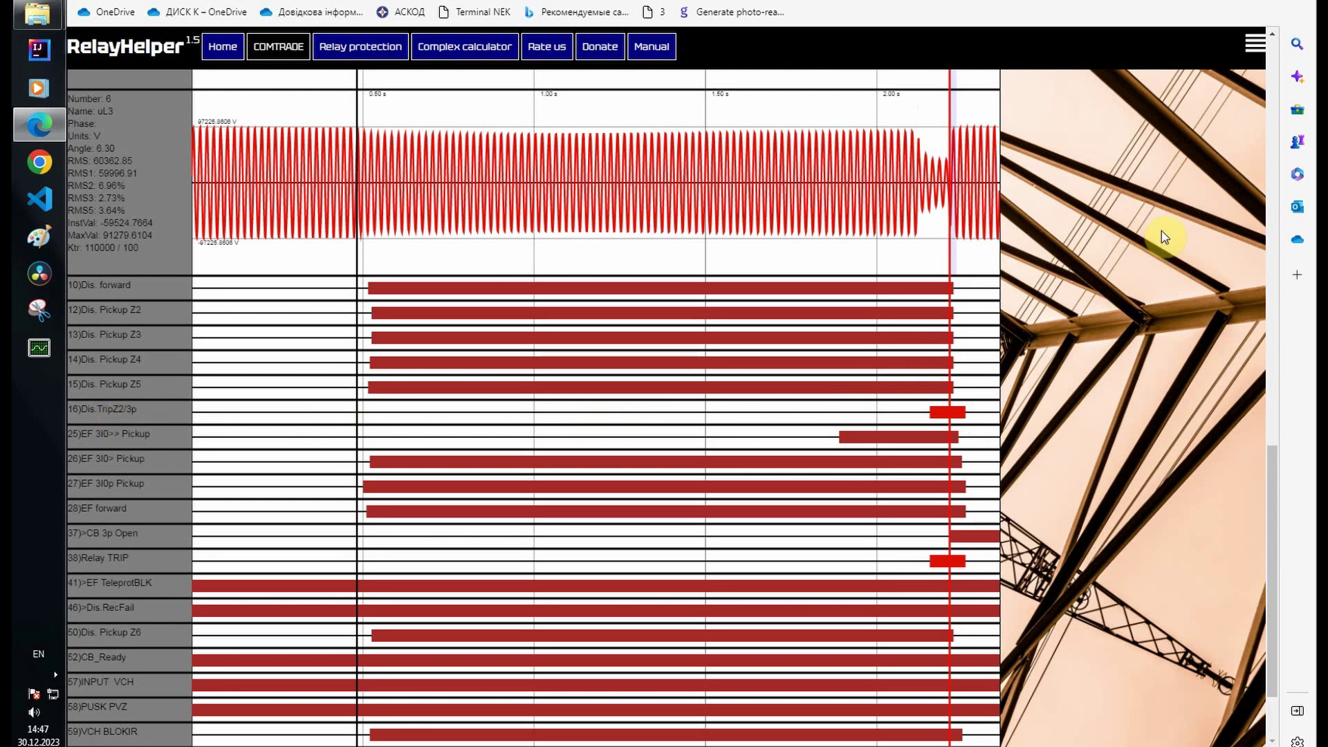
{"action": "scroll", "coordinate": [1160, 230], "scroll_direction": "up", "scroll_amount": 12}
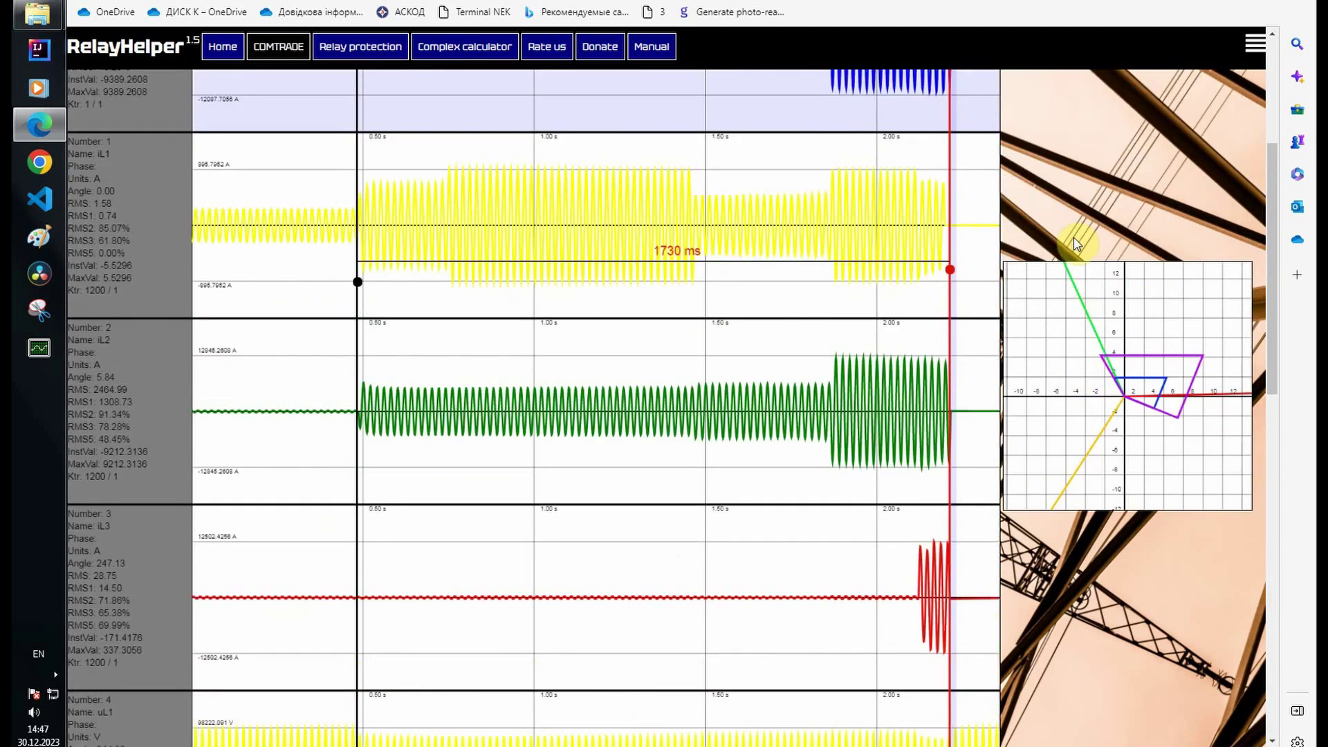
{"action": "left_click_drag", "start_coordinate": [945, 272], "coordinate": [921, 289]}
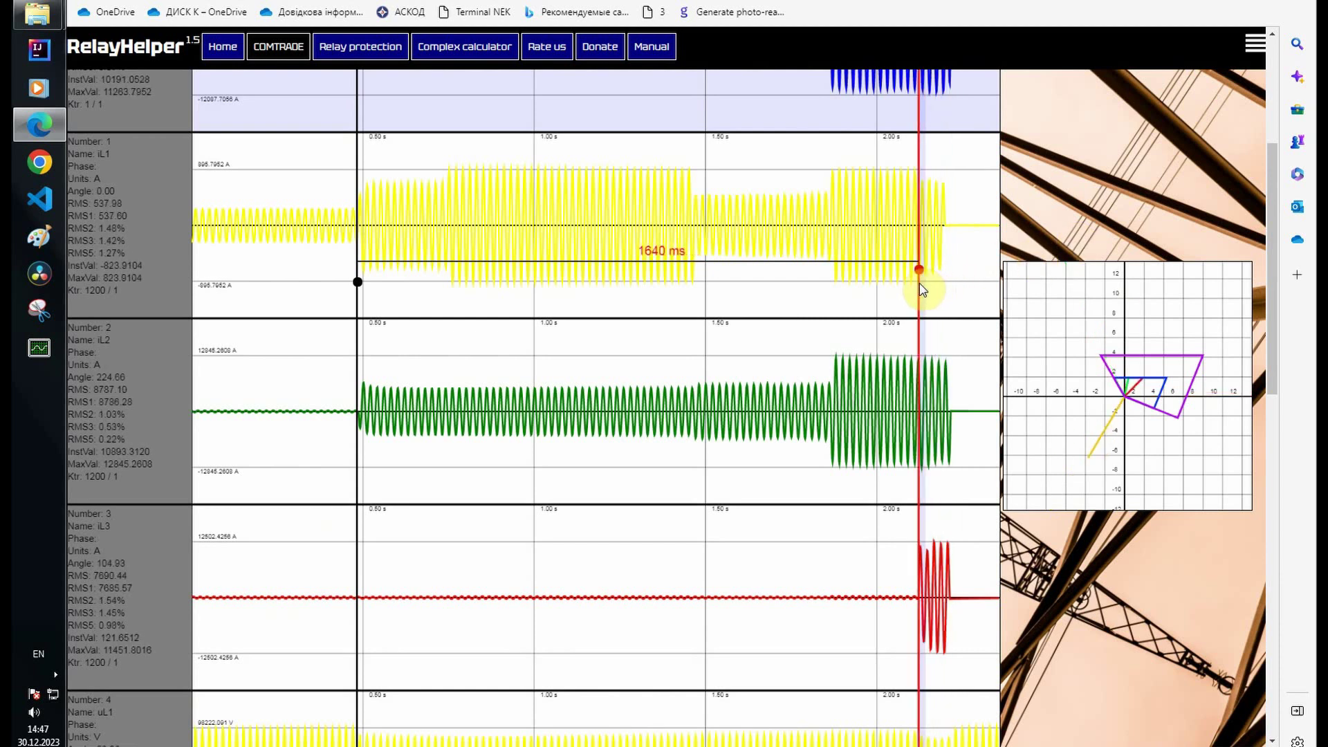